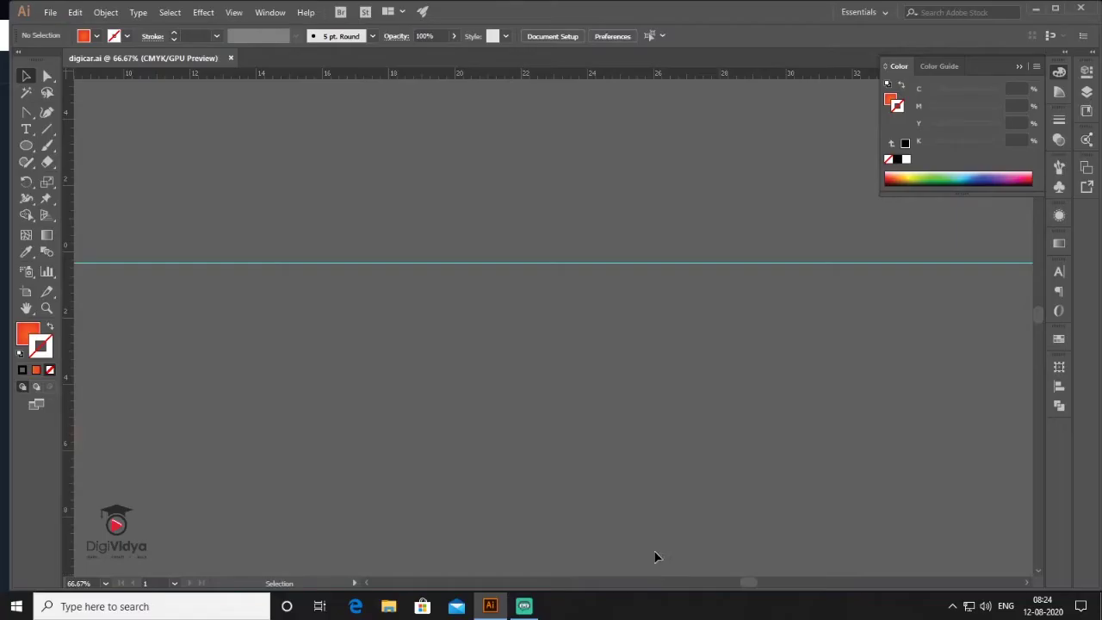
Open the New Document dialog with its A4, A3 and Common size presets.
click(49, 15)
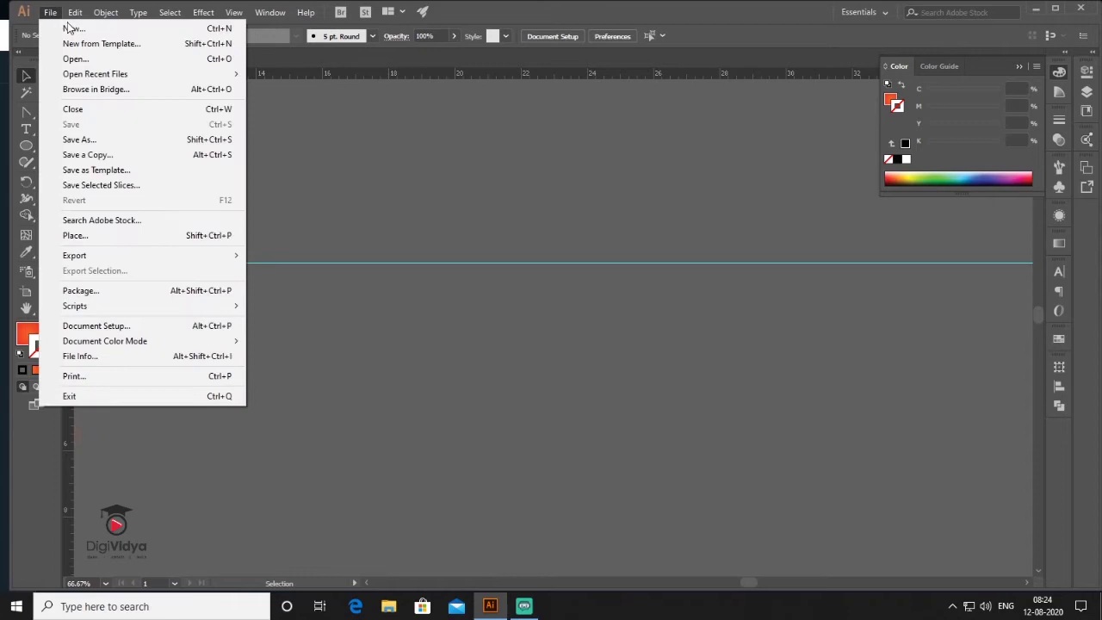
click(551, 198)
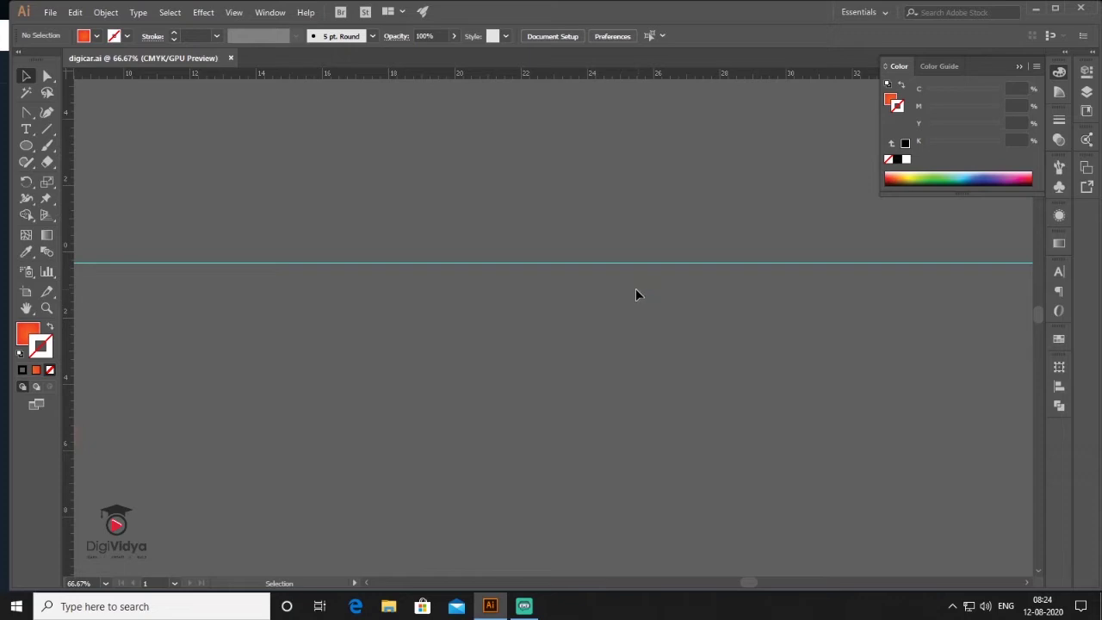
key(ctrl+n)
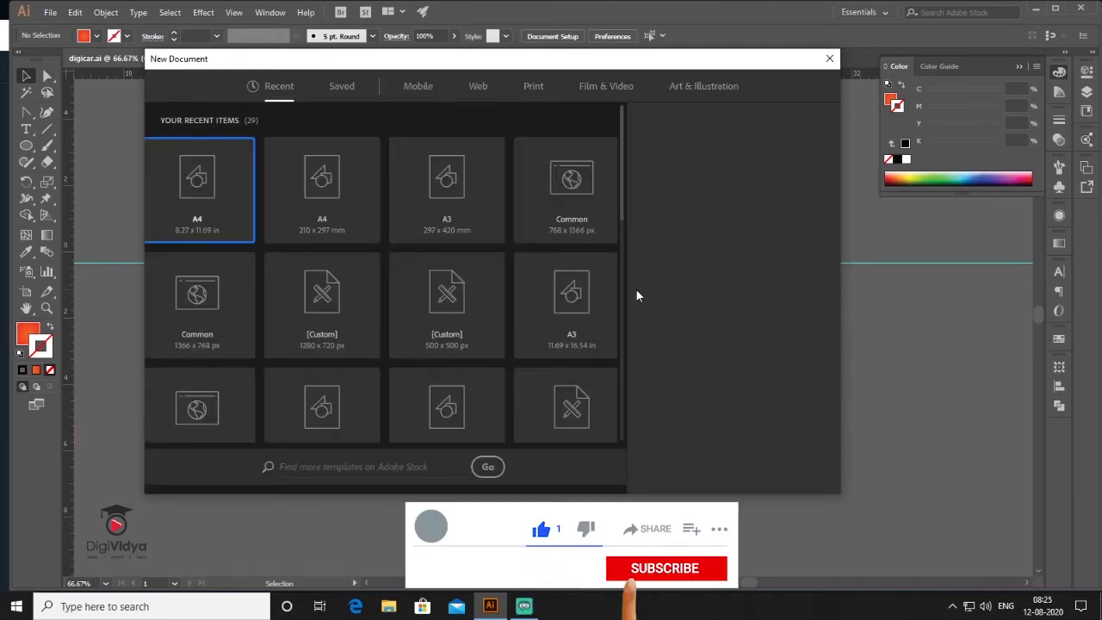
Create a new A4 document and show the rulers.
double_click(234, 207)
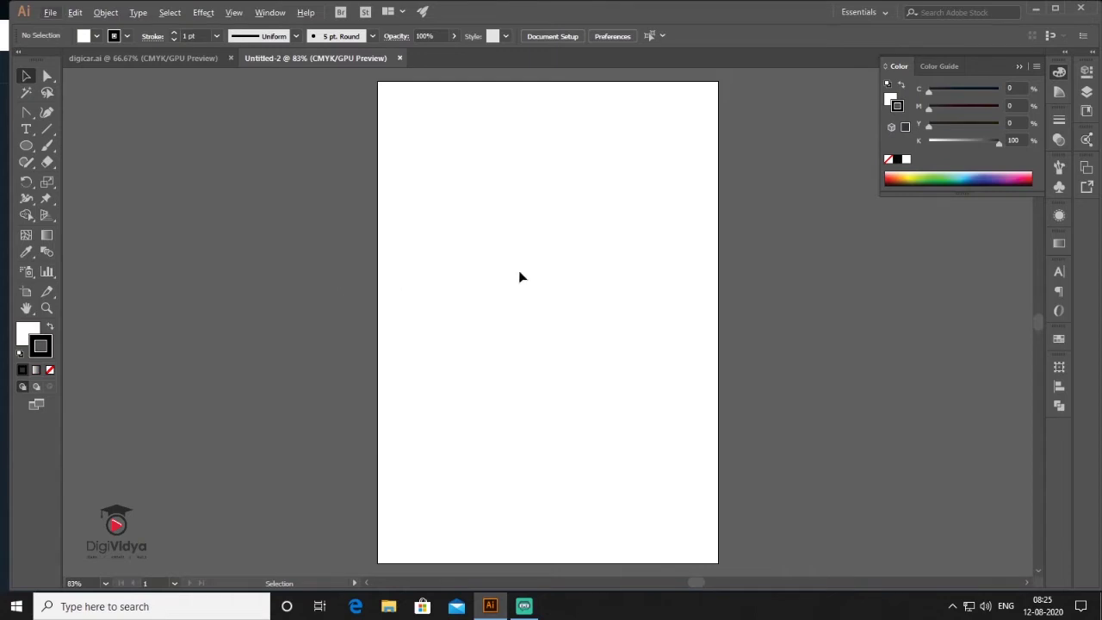
click(233, 13)
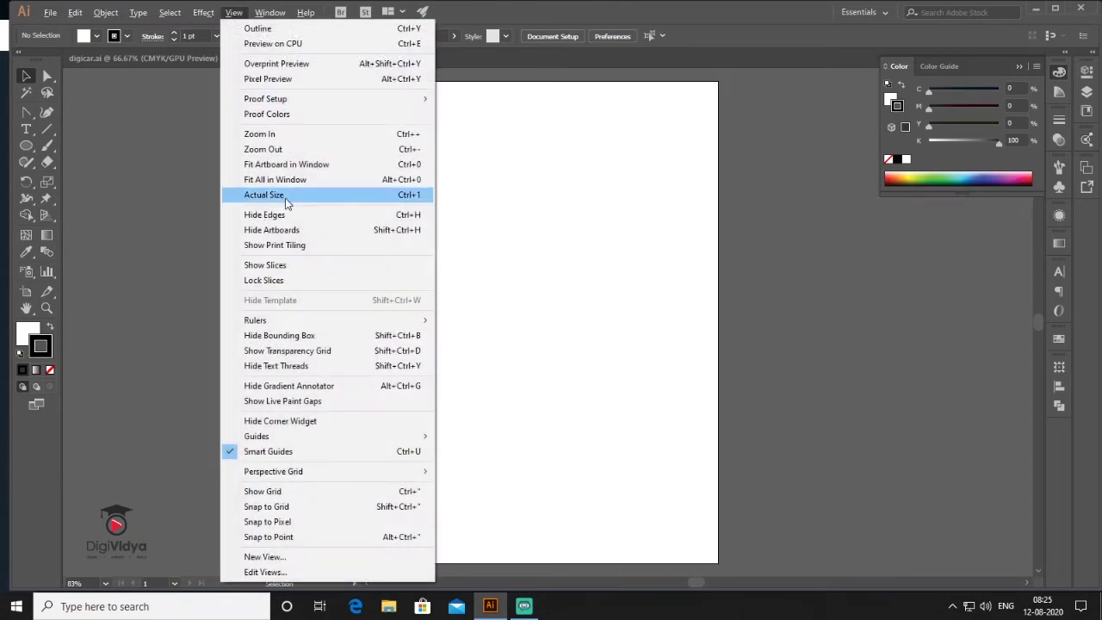
mouse_move(255, 320)
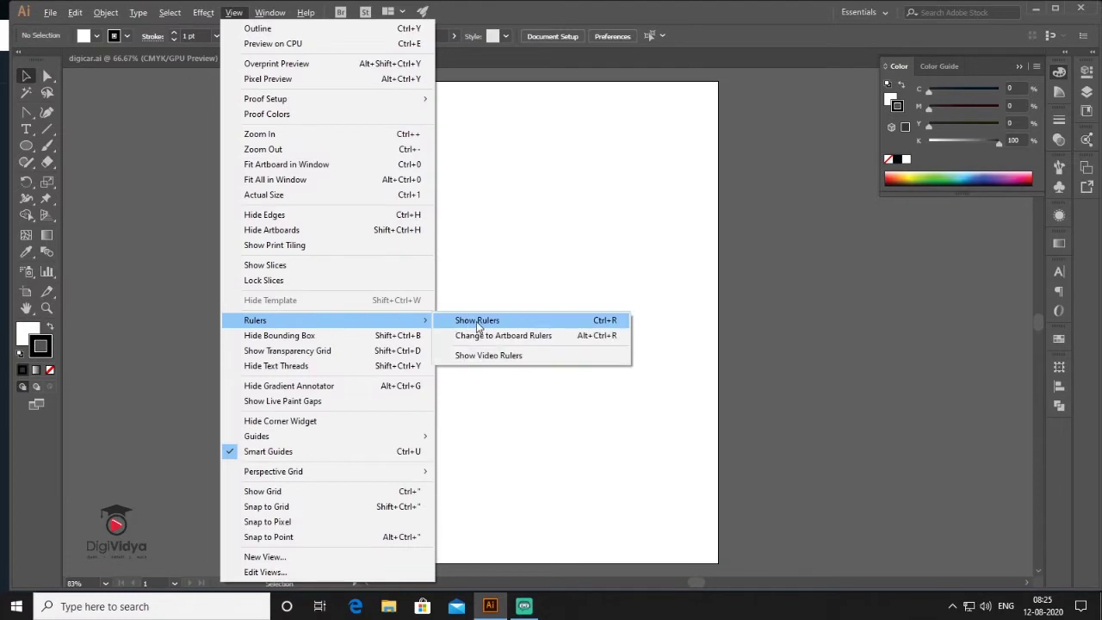
click(476, 321)
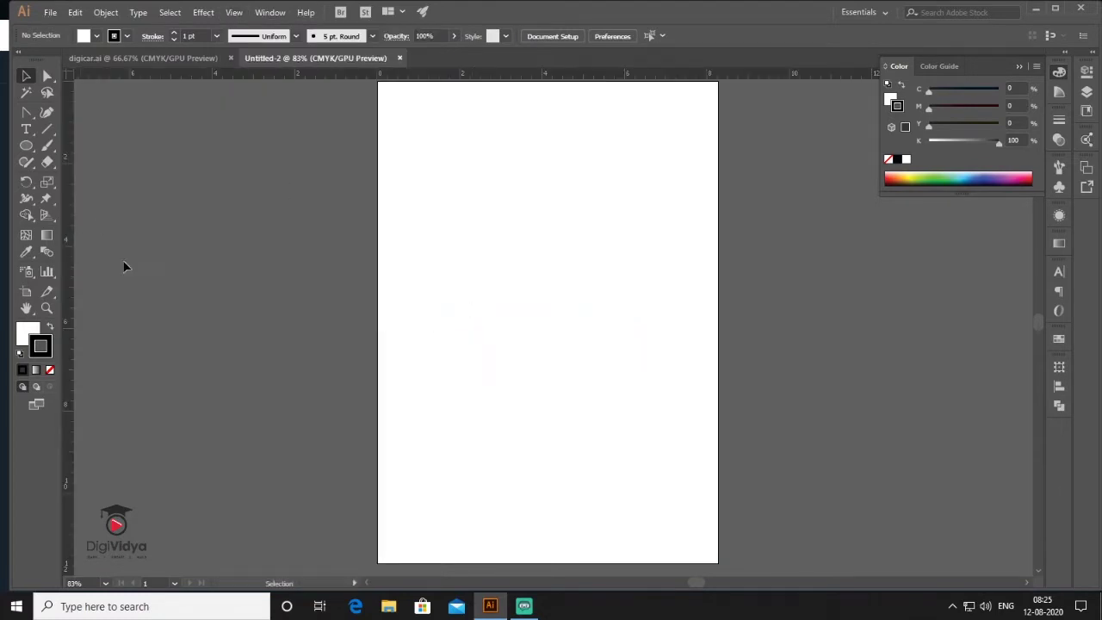
Drag guides to the left, top, right and bottom artboard edges.
drag(373, 305, 388, 300)
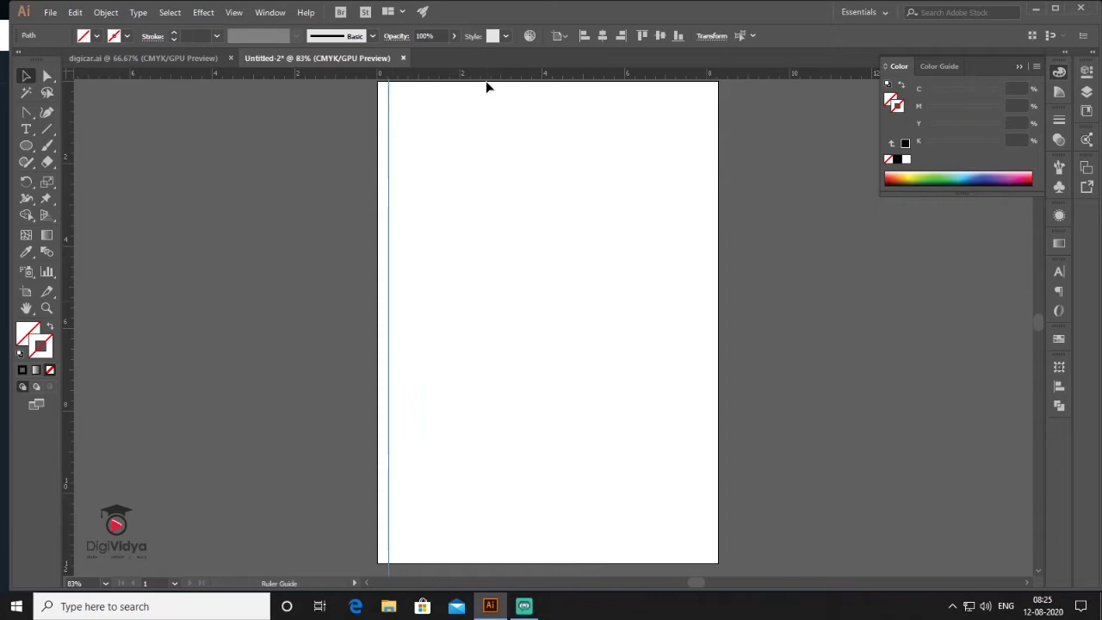
drag(487, 101, 487, 98)
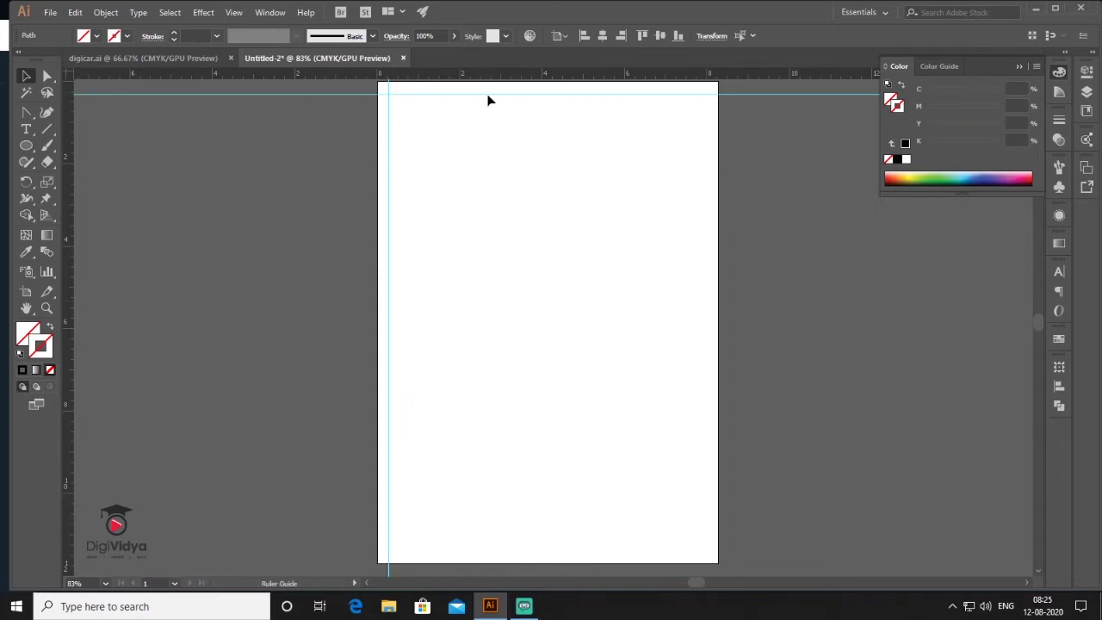
drag(68, 231, 708, 288)
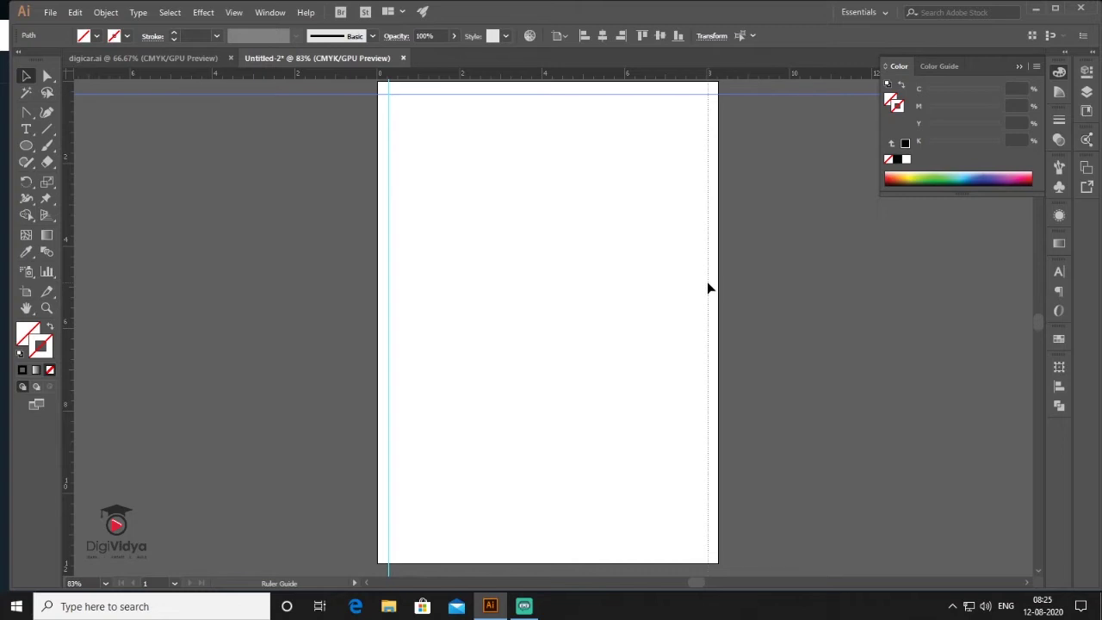
drag(709, 286, 707, 284)
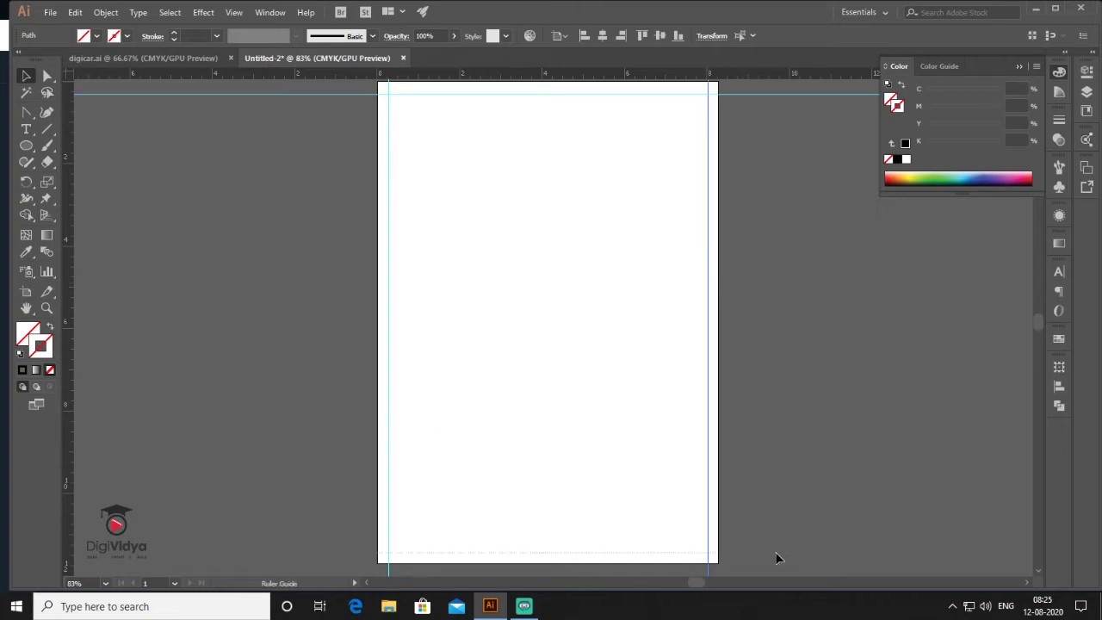
drag(777, 558, 777, 554)
drag(580, 354, 429, 360)
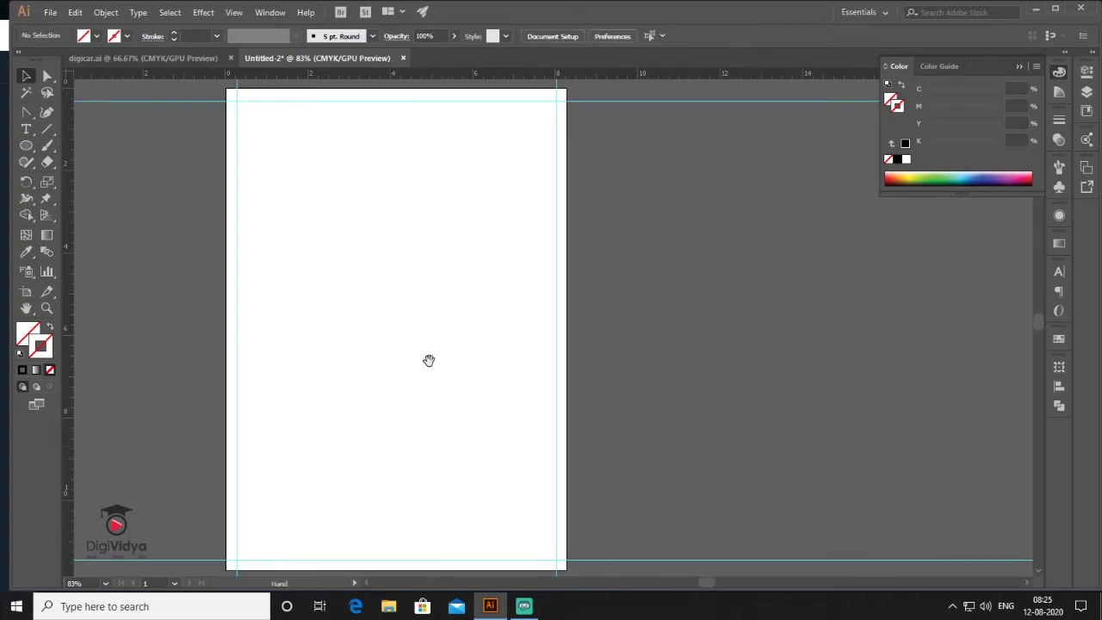
click(48, 146)
mouse_move(230, 290)
mouse_down()
mouse_move(391, 335)
mouse_move(566, 305)
mouse_move(571, 295)
mouse_move(564, 538)
mouse_move(229, 333)
mouse_up()
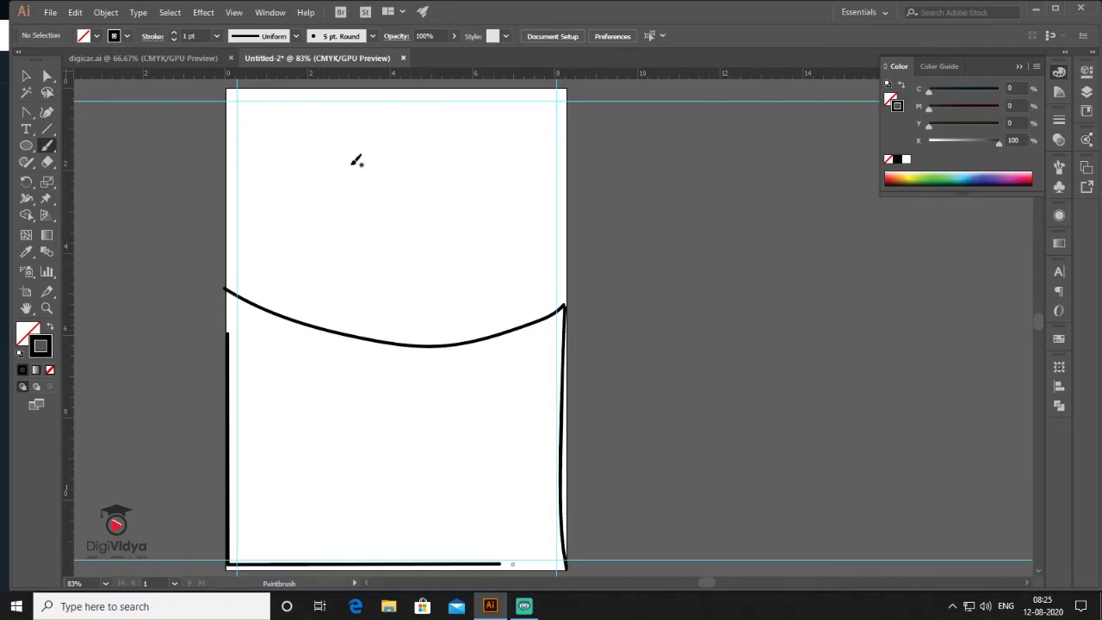
drag(227, 120, 224, 247)
mouse_move(278, 98)
mouse_down()
mouse_move(583, 263)
mouse_move(581, 296)
mouse_up()
drag(586, 122, 430, 241)
drag(391, 146, 418, 243)
drag(429, 265, 487, 285)
mouse_move(392, 272)
mouse_down()
mouse_move(361, 381)
mouse_move(507, 363)
mouse_move(404, 268)
mouse_up()
mouse_move(289, 444)
mouse_down()
mouse_move(342, 462)
mouse_move(289, 444)
mouse_up()
drag(502, 453, 492, 454)
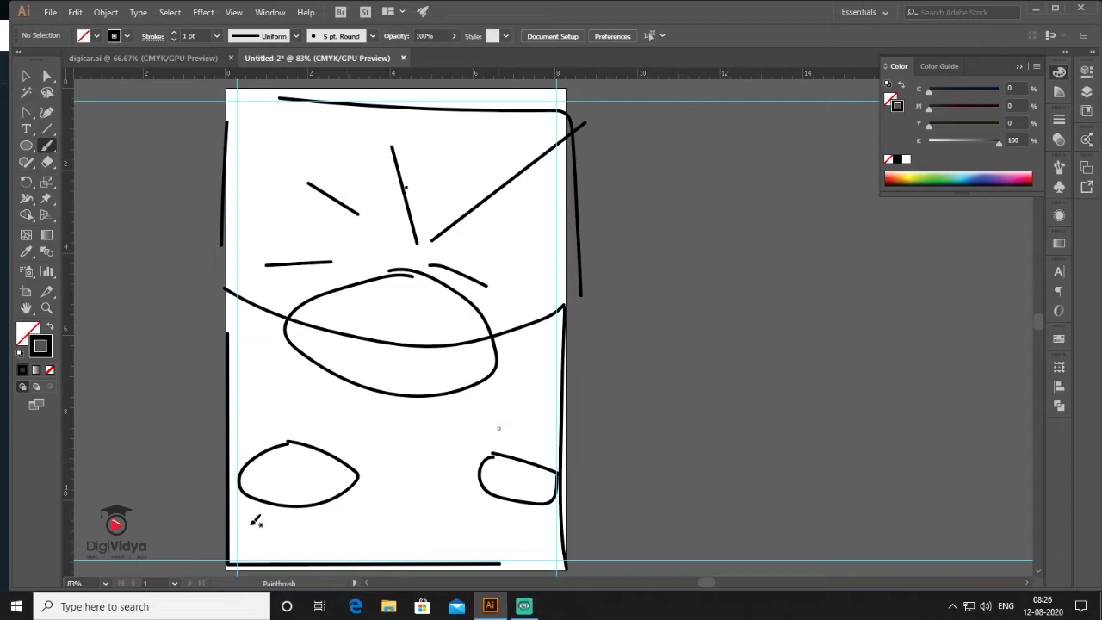
mouse_move(241, 515)
mouse_down()
mouse_move(544, 528)
mouse_move(241, 496)
mouse_up()
drag(548, 528, 321, 539)
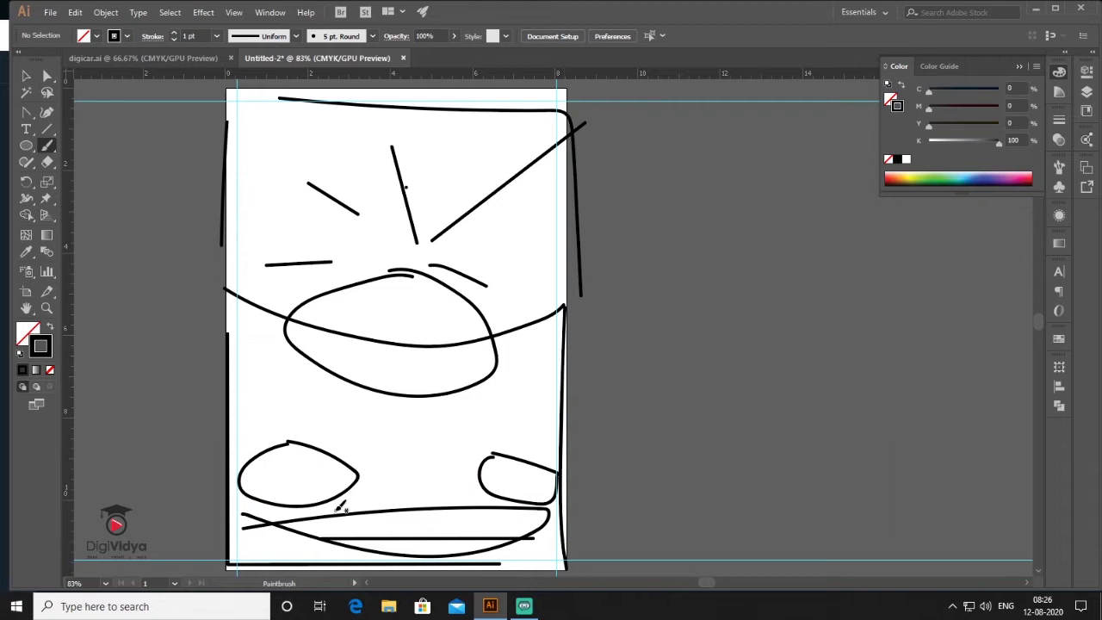
key(ctrl+a)
key(Delete)
click(25, 76)
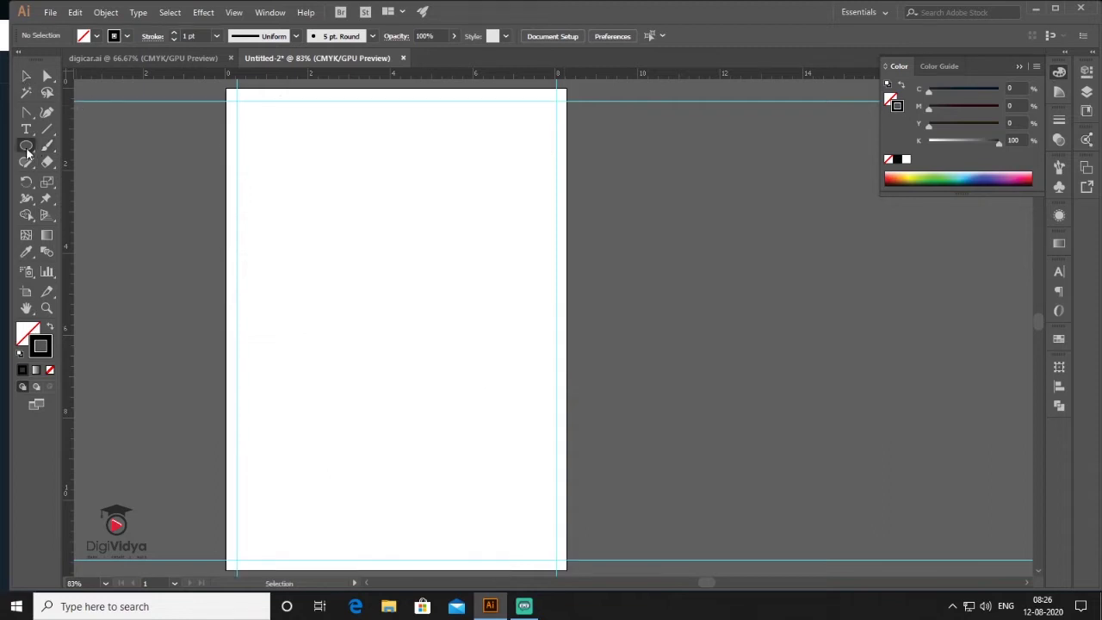
Draw a full-width rectangle across the page top with a radial gradient fill.
drag(27, 153, 71, 145)
drag(228, 88, 566, 341)
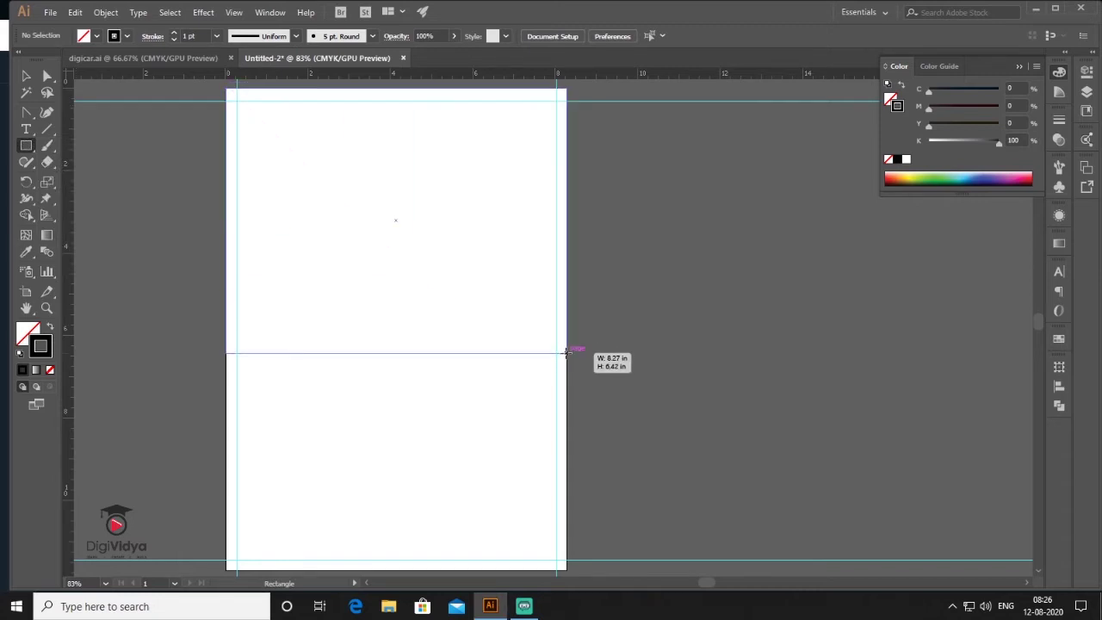
drag(565, 341, 566, 328)
click(36, 369)
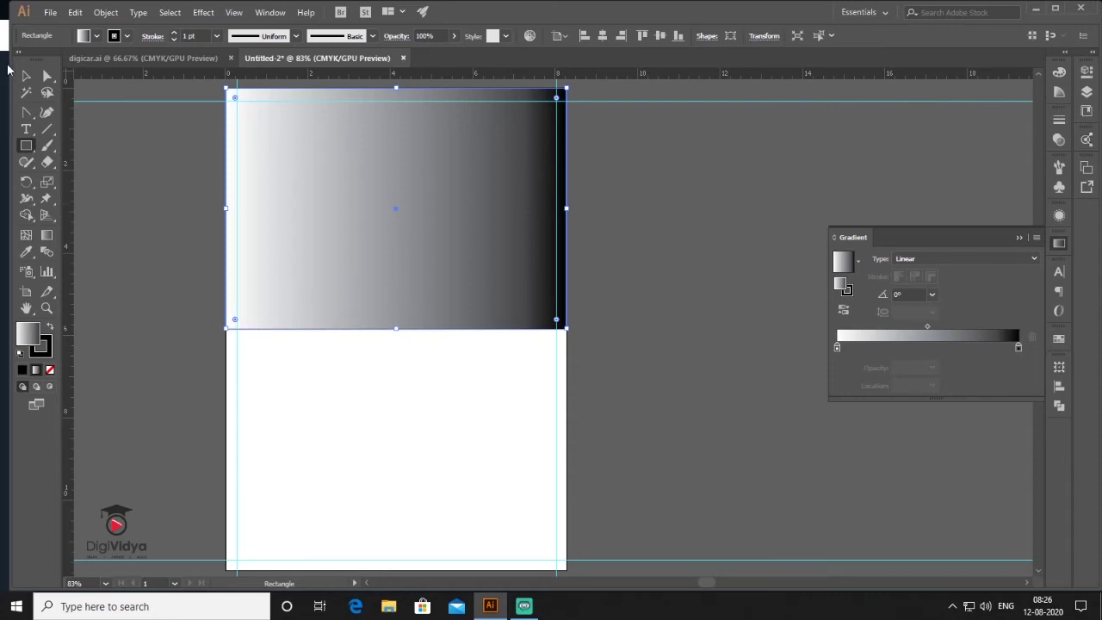
click(928, 259)
click(933, 288)
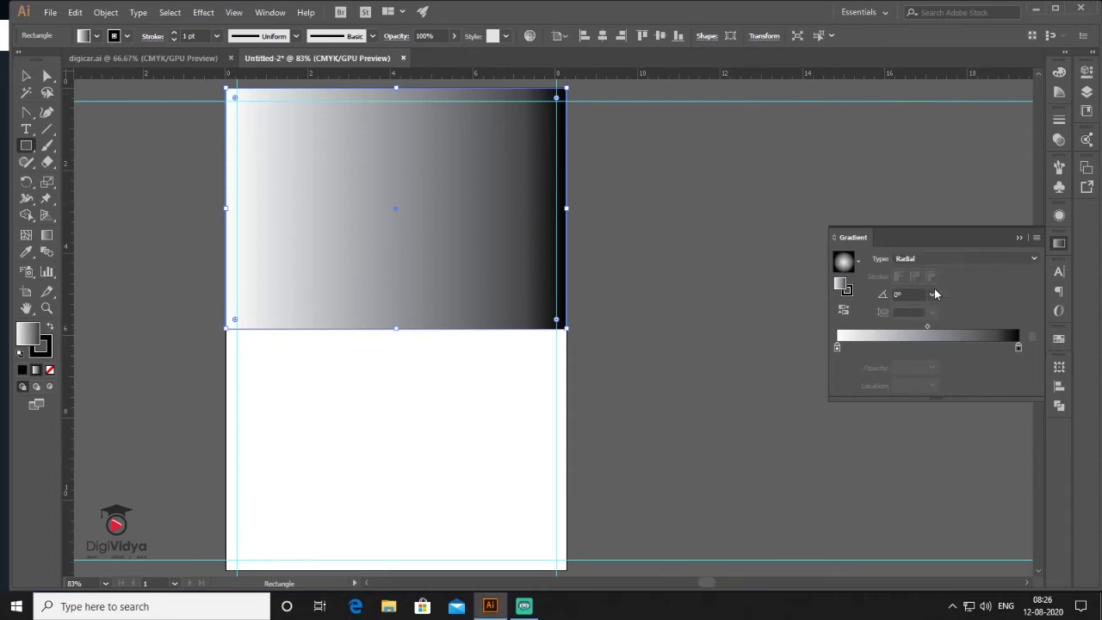
Set the gradient stops to red outside and orange EF8A11 at the centre.
click(1018, 347)
double_click(1019, 349)
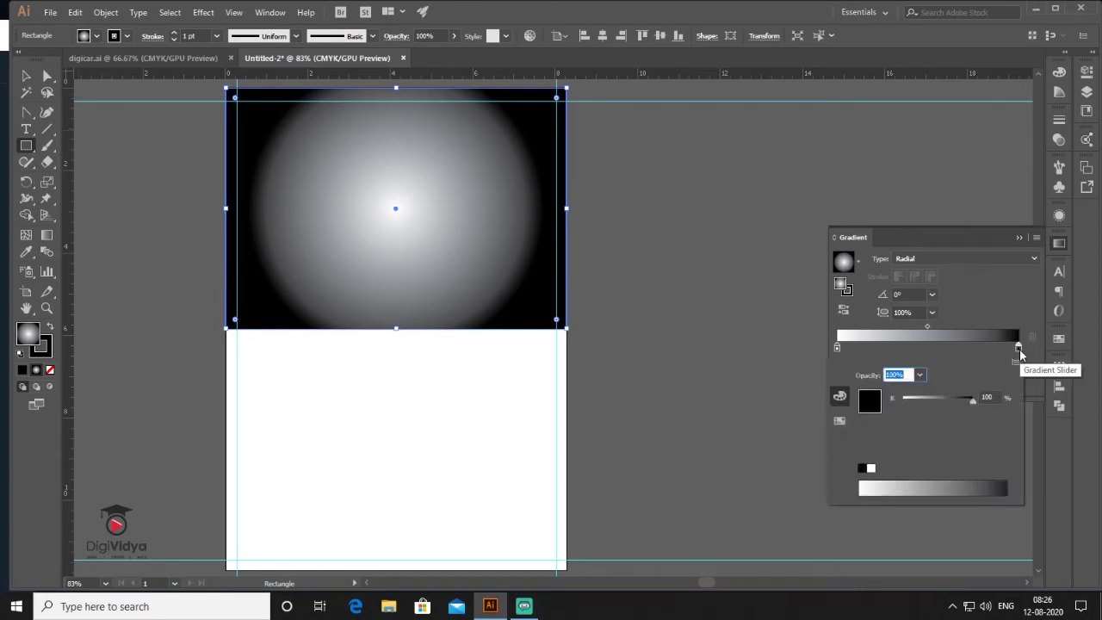
double_click(28, 333)
click(702, 306)
click(885, 306)
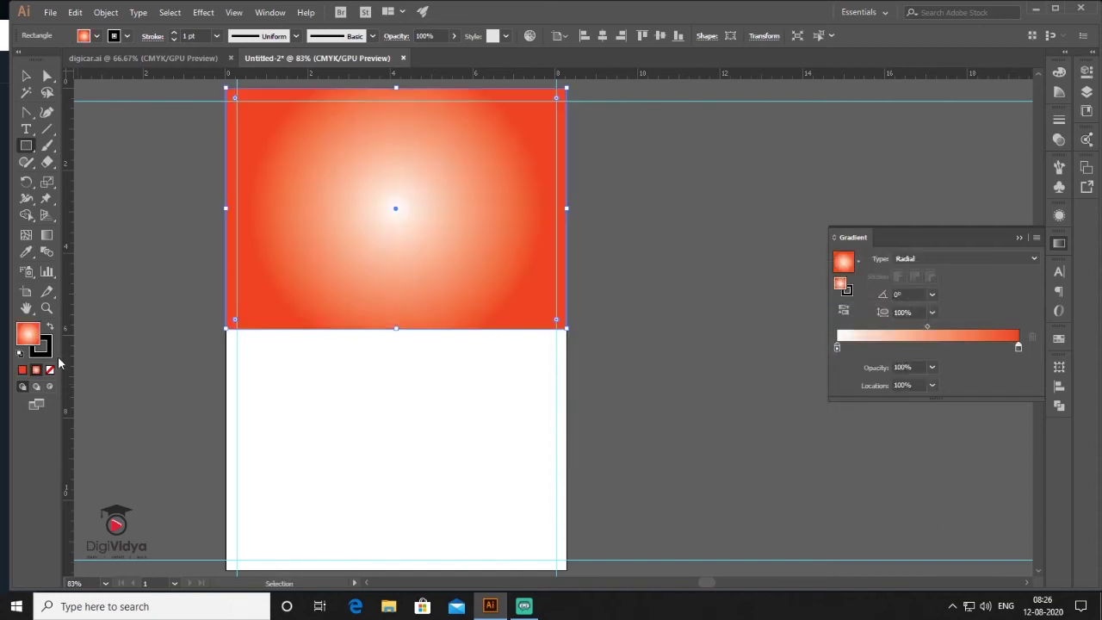
click(885, 306)
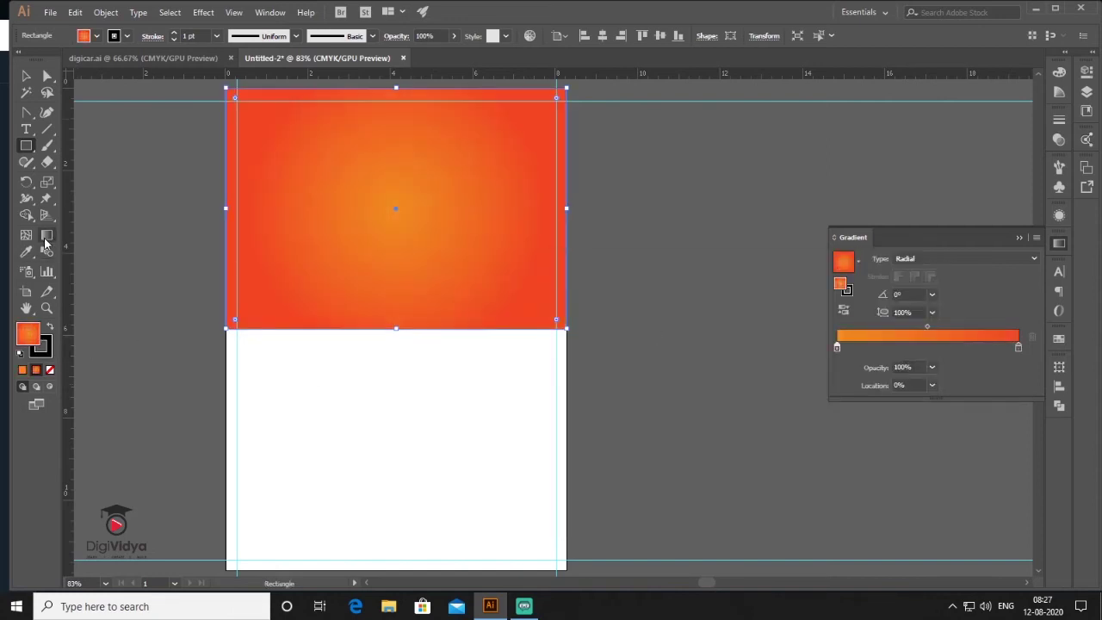
Move the radial glow to the rectangle's lower centre and remove its outline.
click(47, 239)
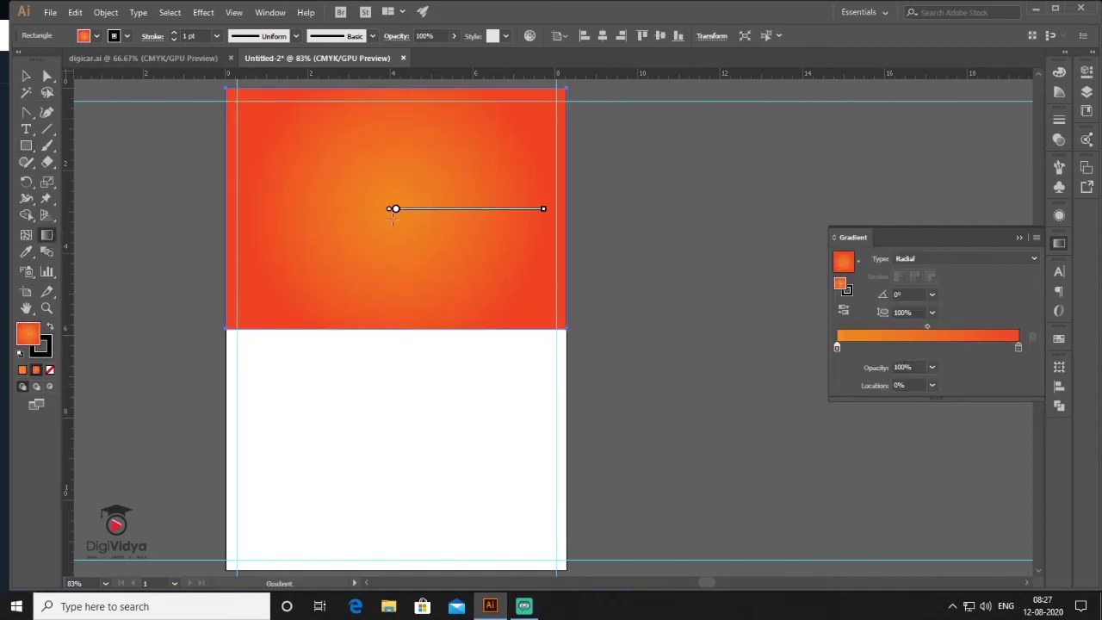
drag(404, 81, 391, 286)
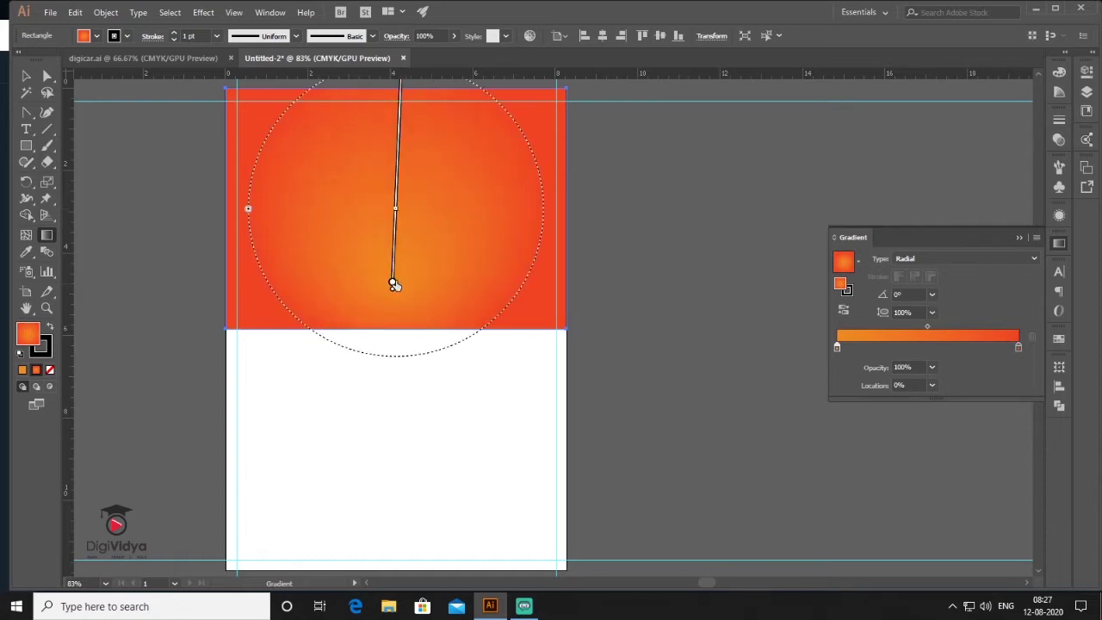
drag(393, 284, 396, 306)
scroll(421, 130, up, 3)
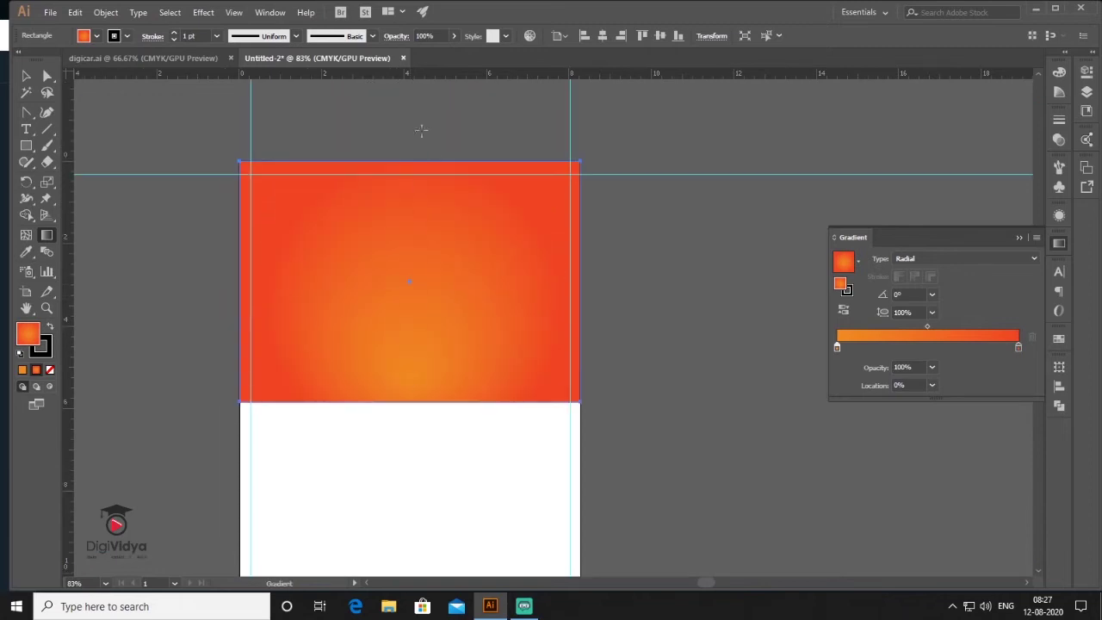
key(v)
click(86, 253)
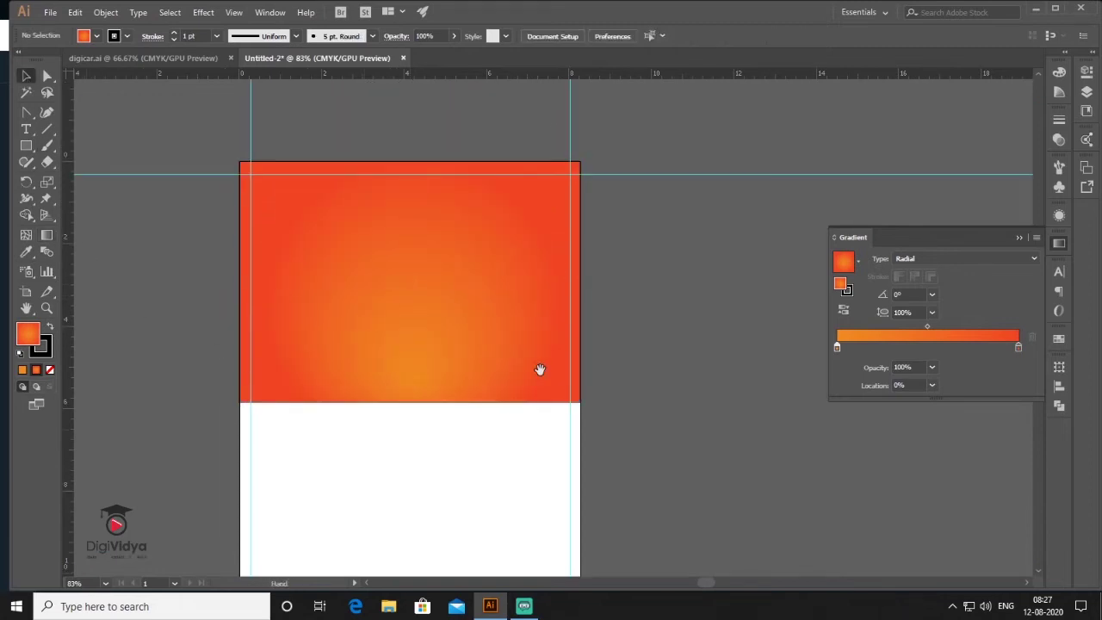
drag(539, 370, 557, 310)
click(455, 285)
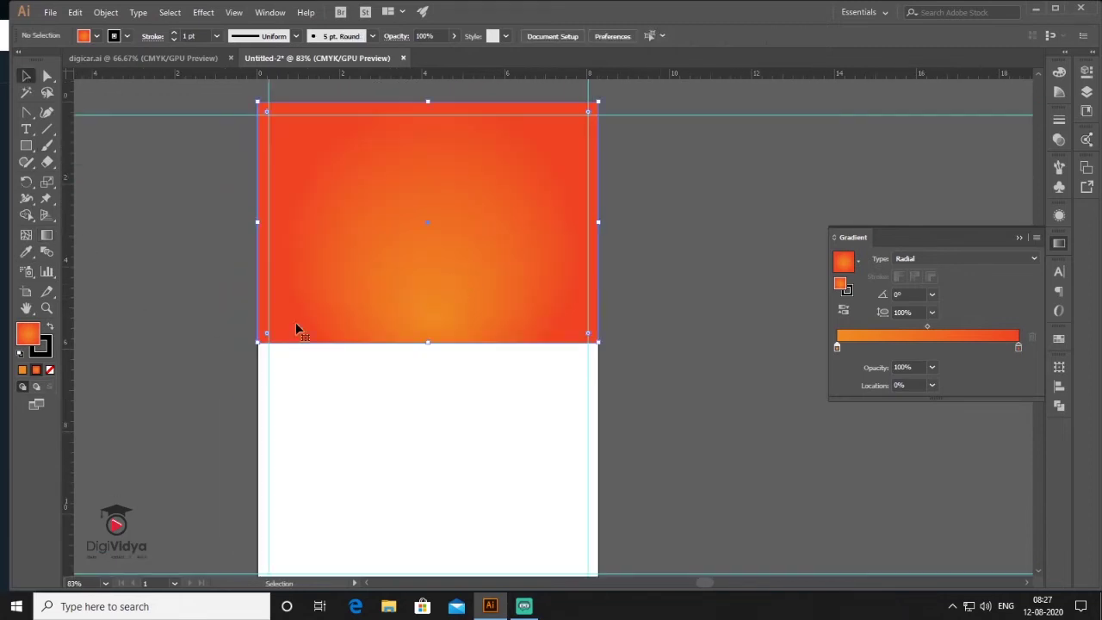
click(49, 368)
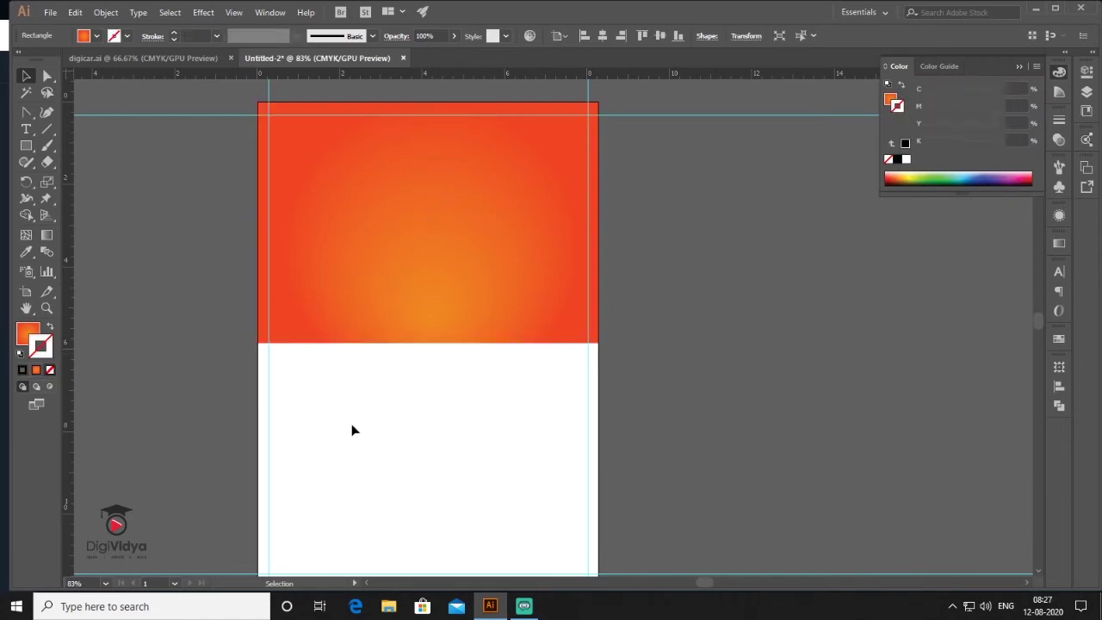
Draw a tall narrow rectangle beside the page.
drag(421, 382, 598, 386)
click(26, 146)
drag(274, 162, 307, 348)
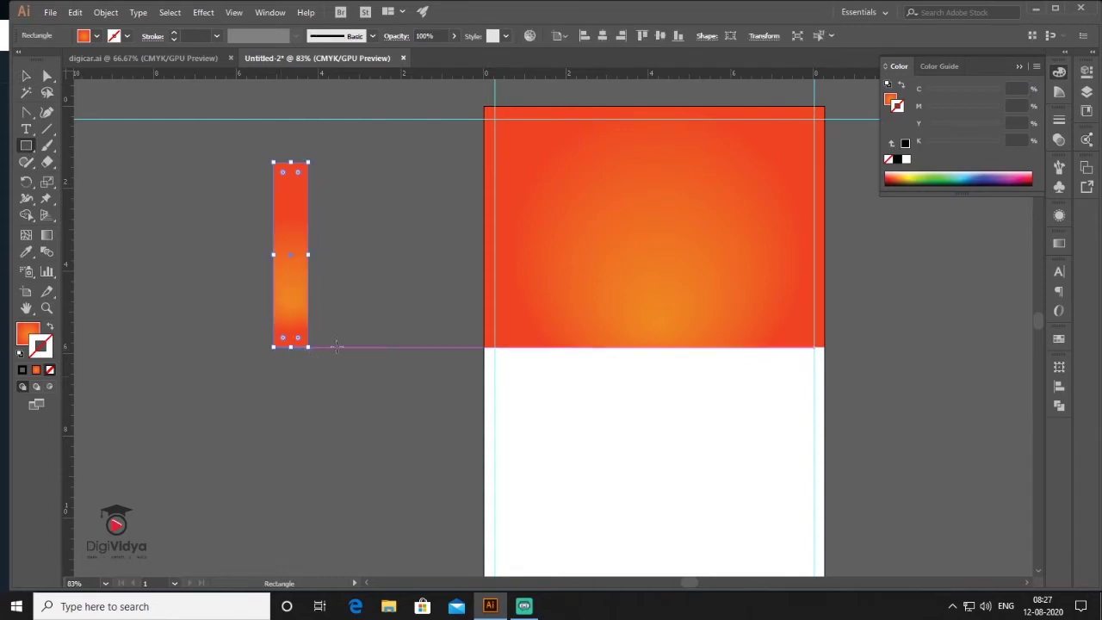
click(26, 113)
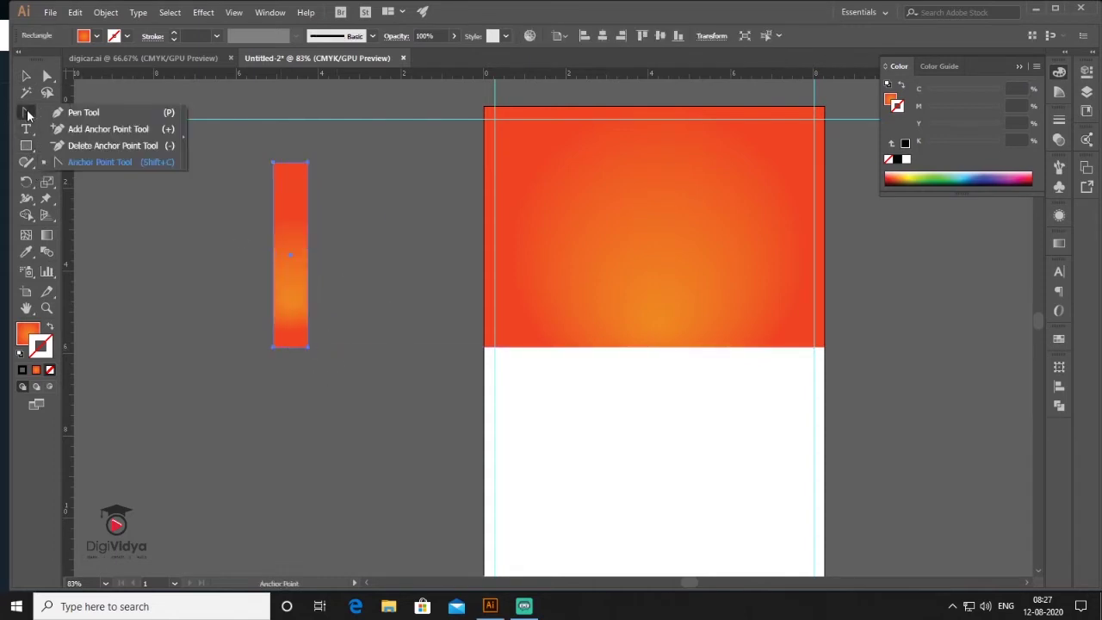
Add a mid-bottom anchor and delete both bottom corners to form a triangle.
drag(27, 113, 68, 128)
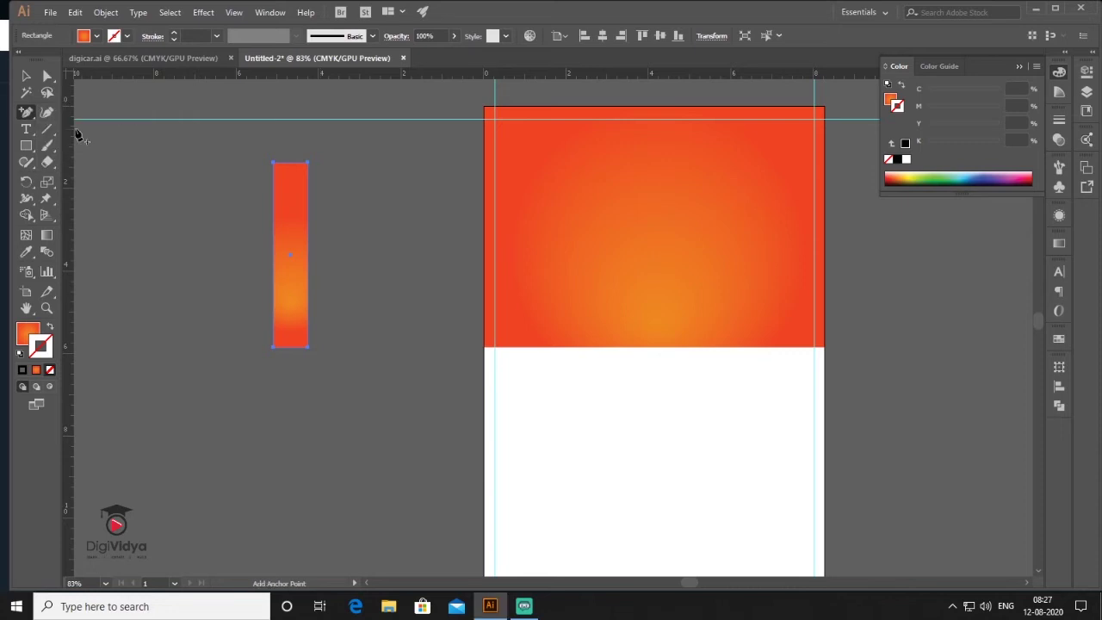
click(291, 348)
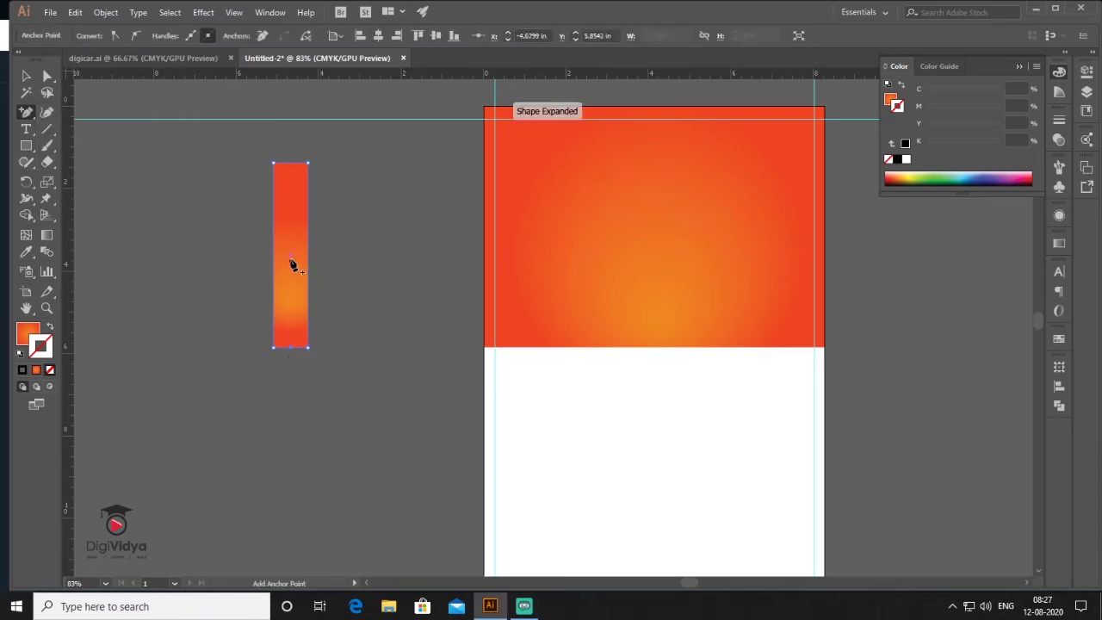
click(47, 79)
drag(25, 112, 81, 127)
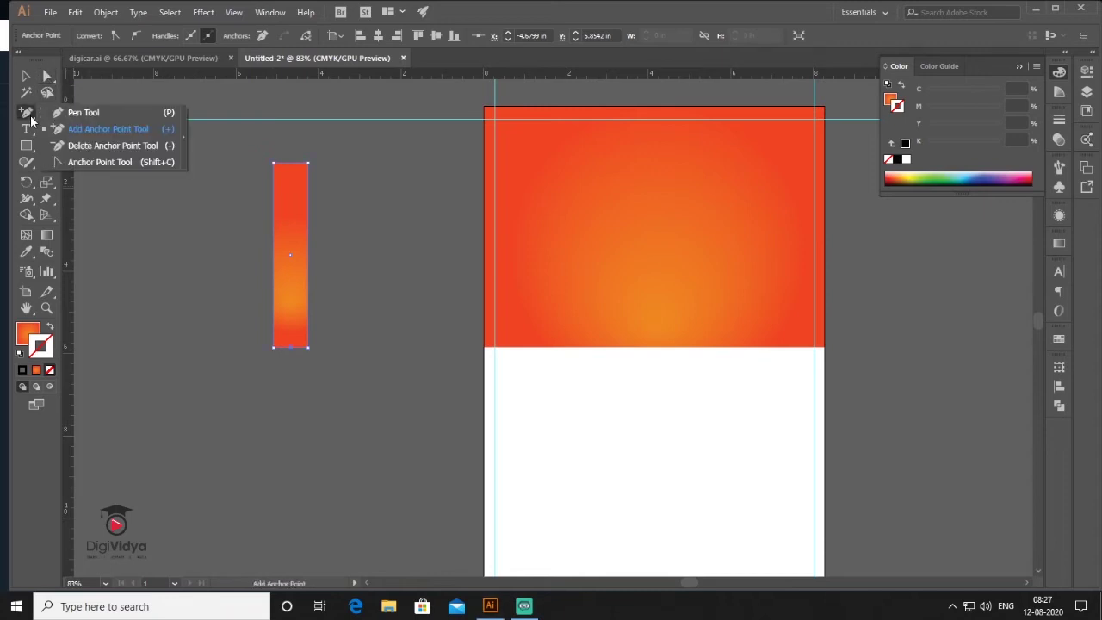
click(308, 348)
click(274, 349)
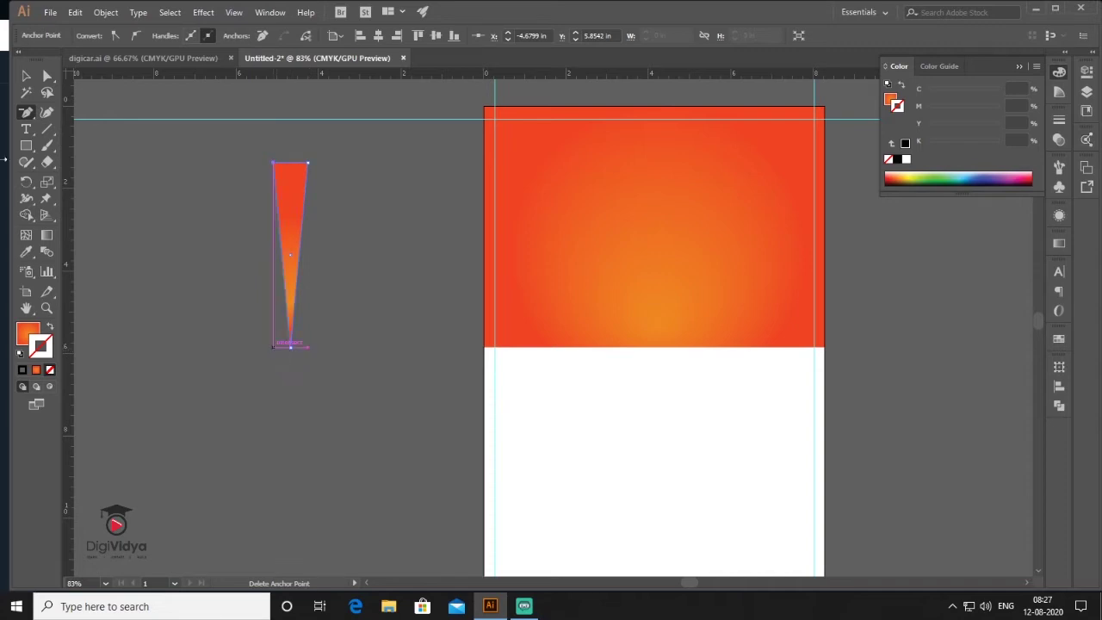
Move the triangle up to the top guide, then slightly lower and left.
click(26, 76)
drag(288, 163, 288, 125)
click(323, 231)
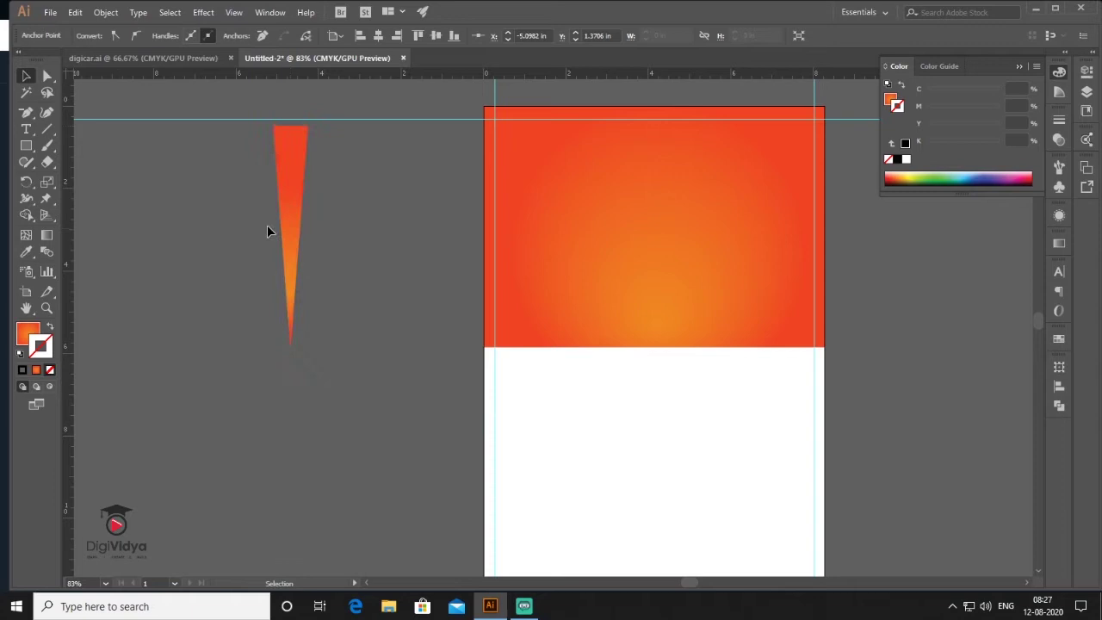
drag(290, 258, 268, 288)
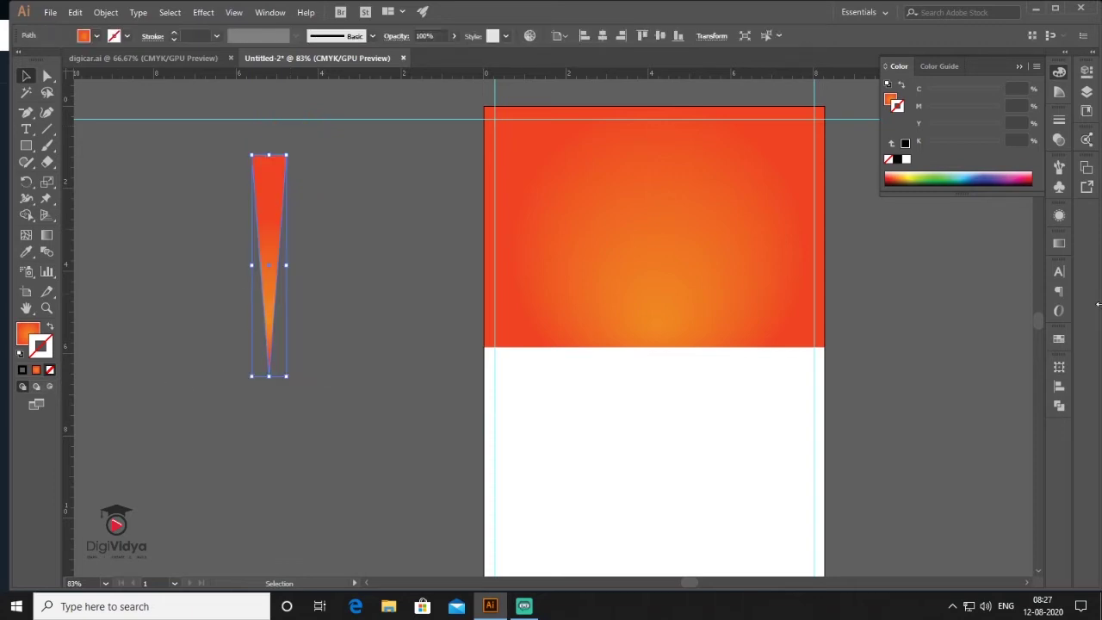
Set the triangle's gradient to Linear at 90° and reverse it.
click(1060, 245)
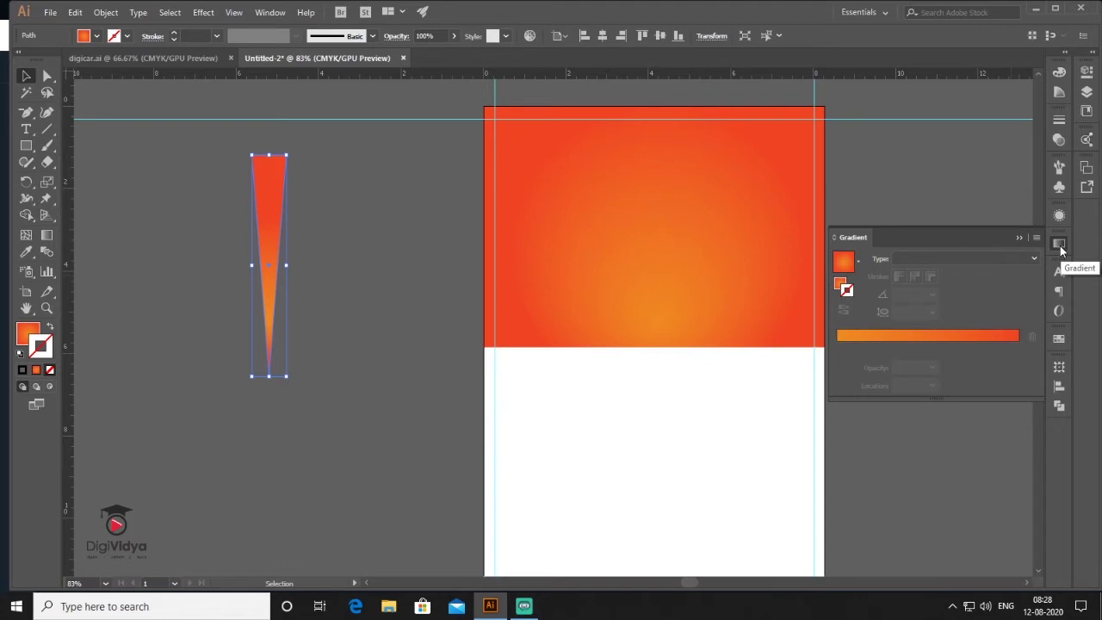
click(31, 341)
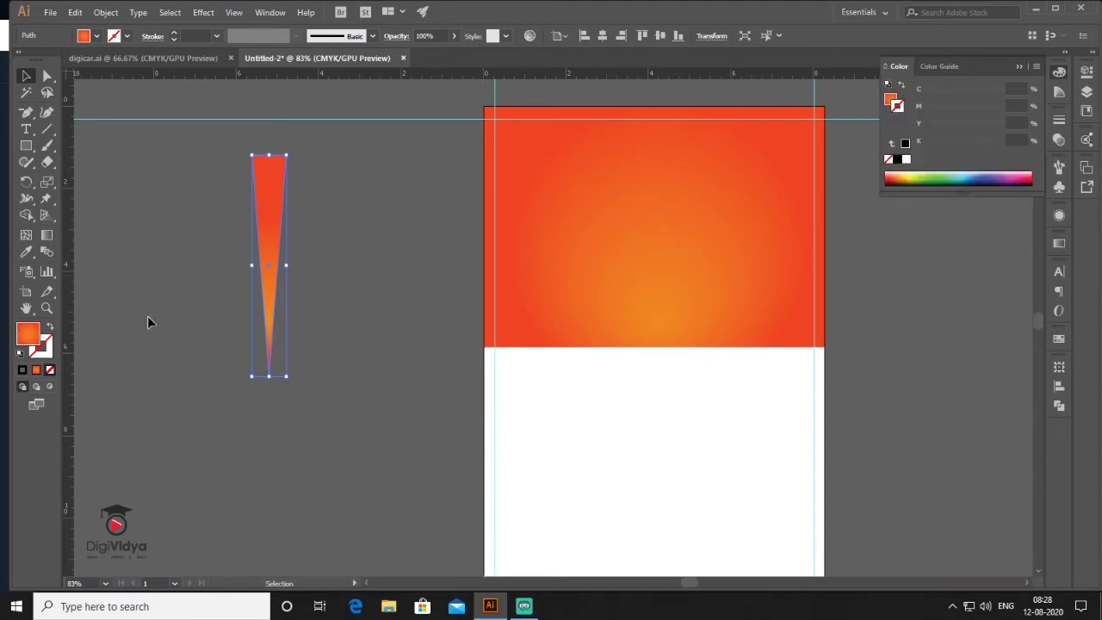
click(1060, 244)
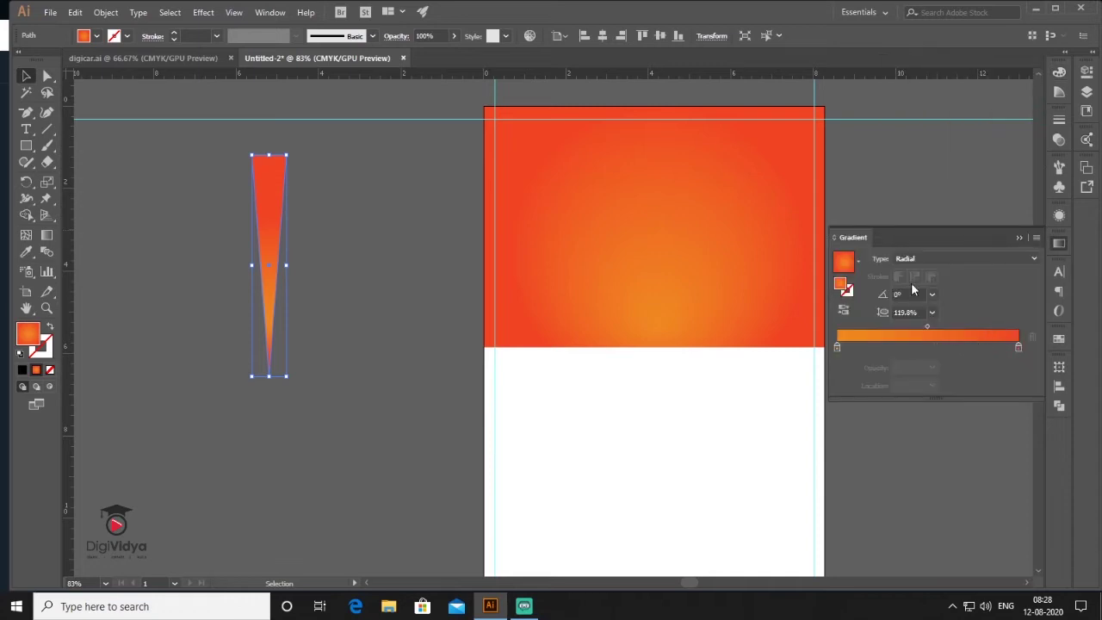
click(932, 262)
click(939, 273)
click(902, 294)
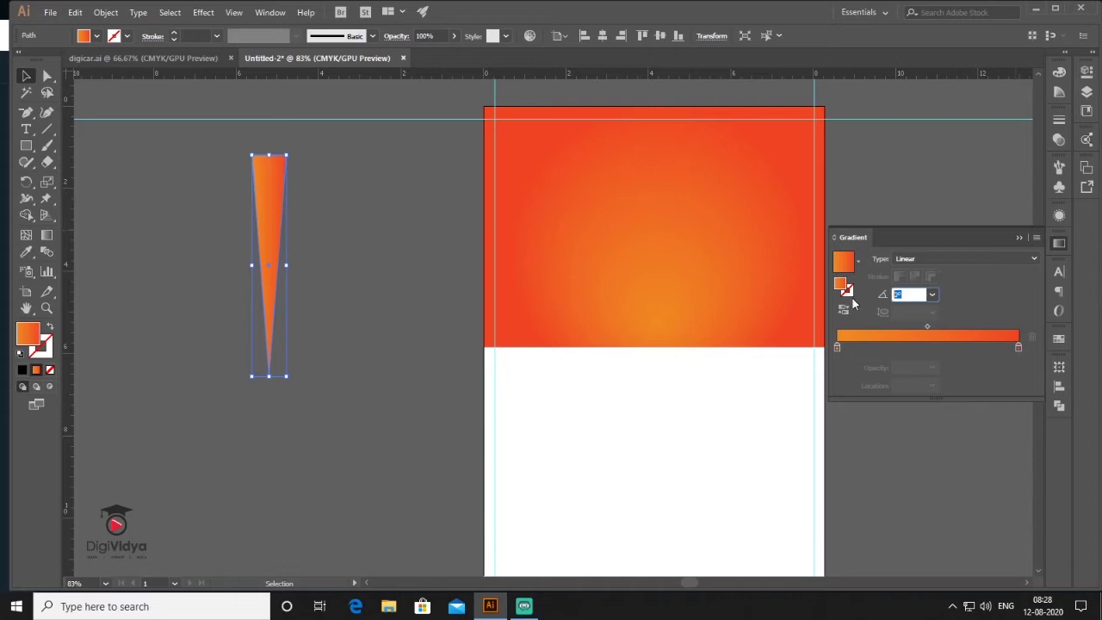
text(90)
key(Return)
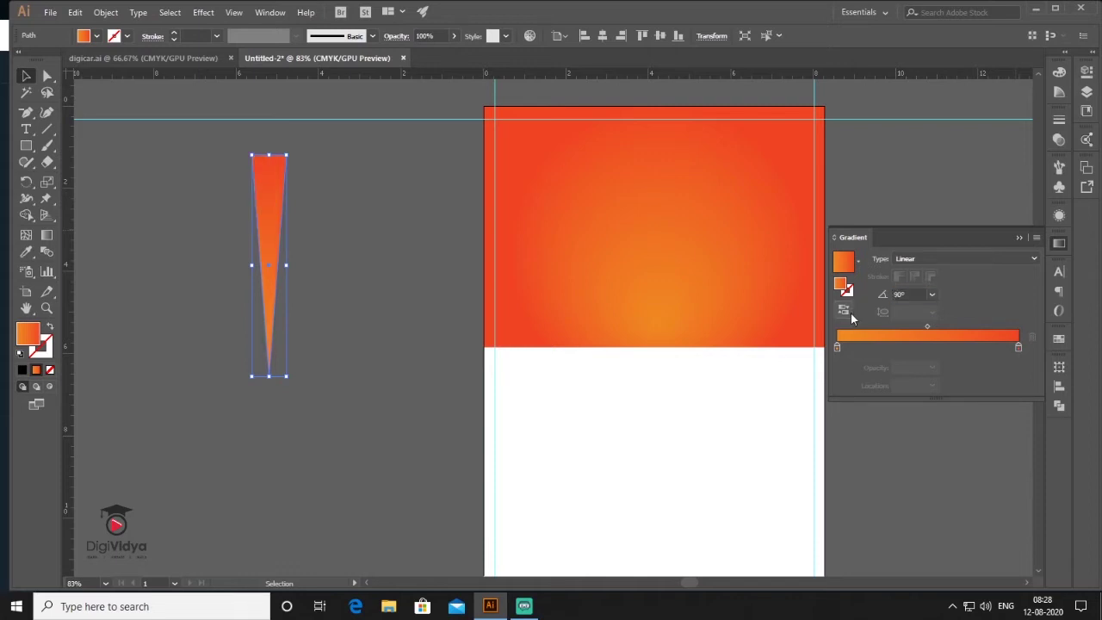
click(843, 312)
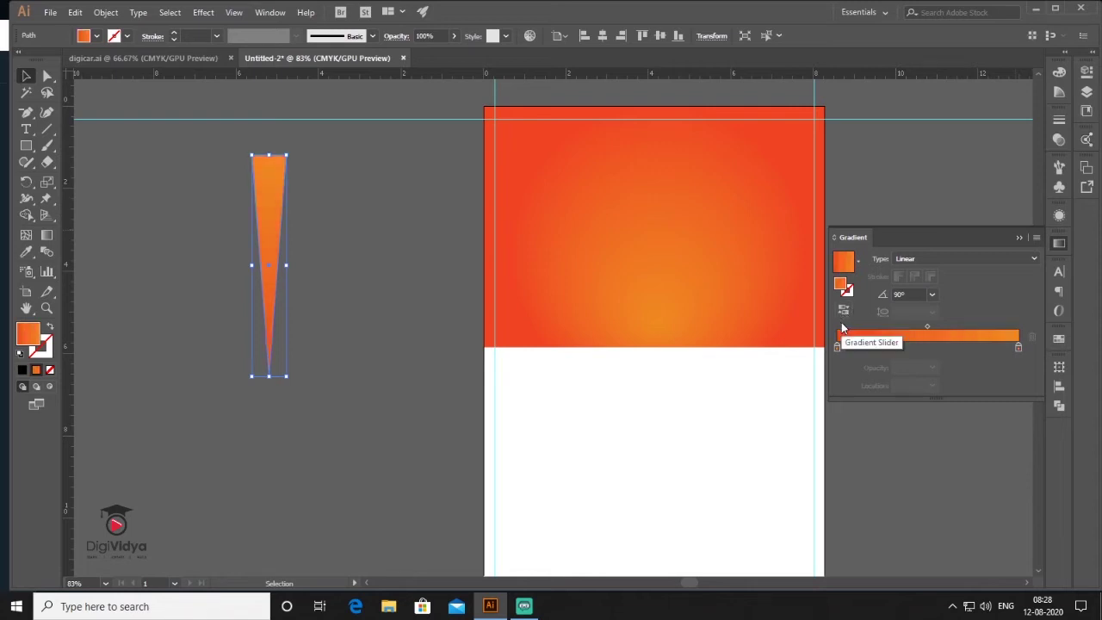
Set the top gradient stop to 0% opacity and nudge the ray up.
click(1017, 348)
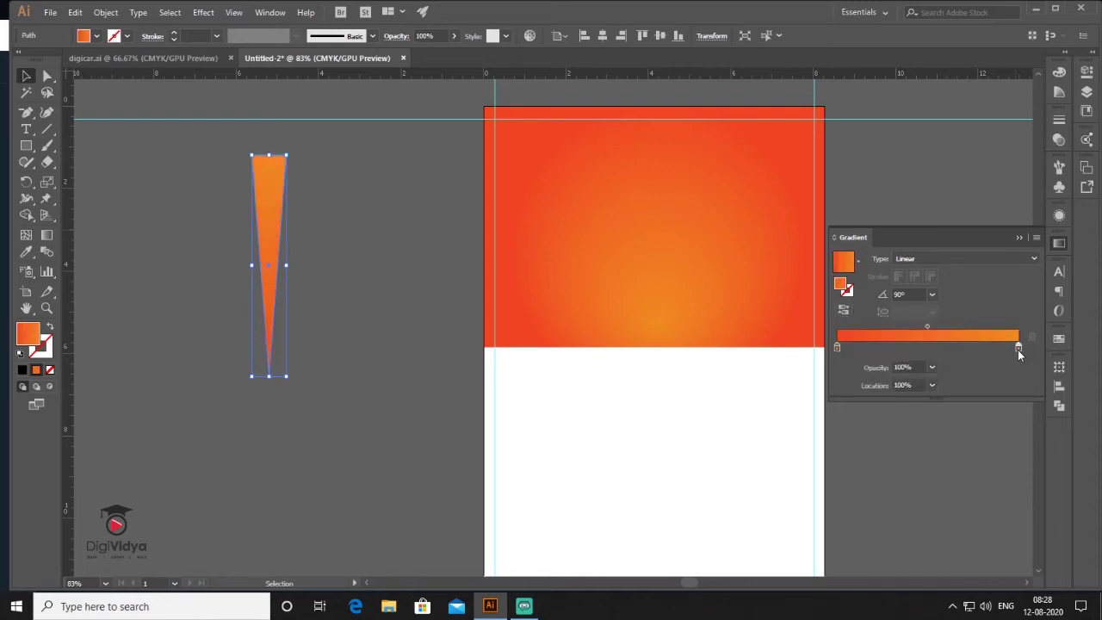
click(901, 367)
text(0)
key(Return)
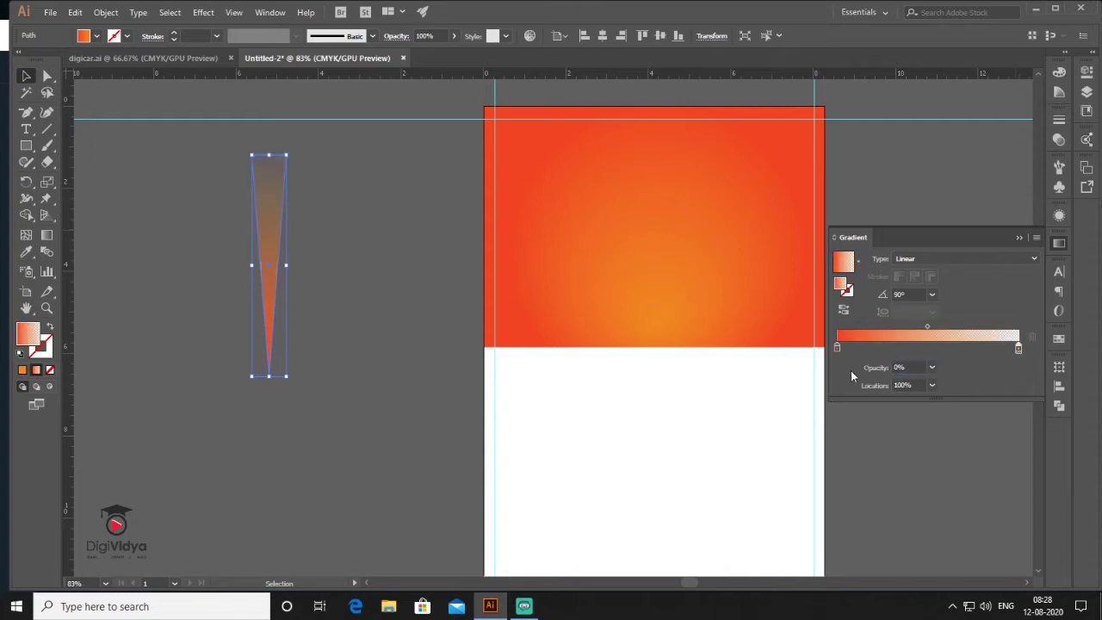
click(551, 368)
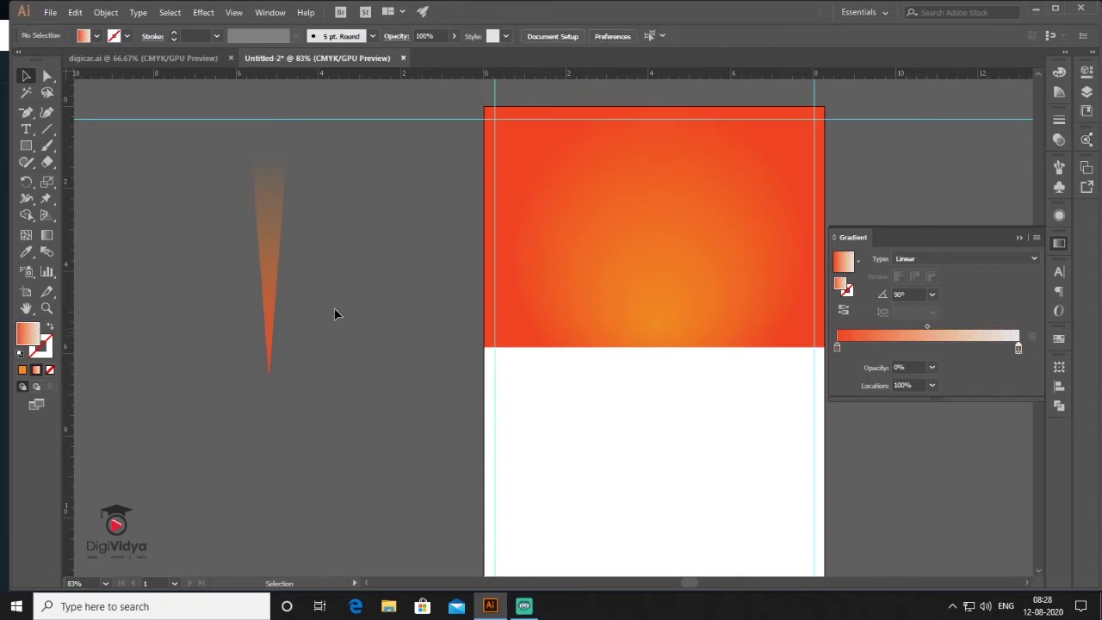
drag(274, 247, 278, 230)
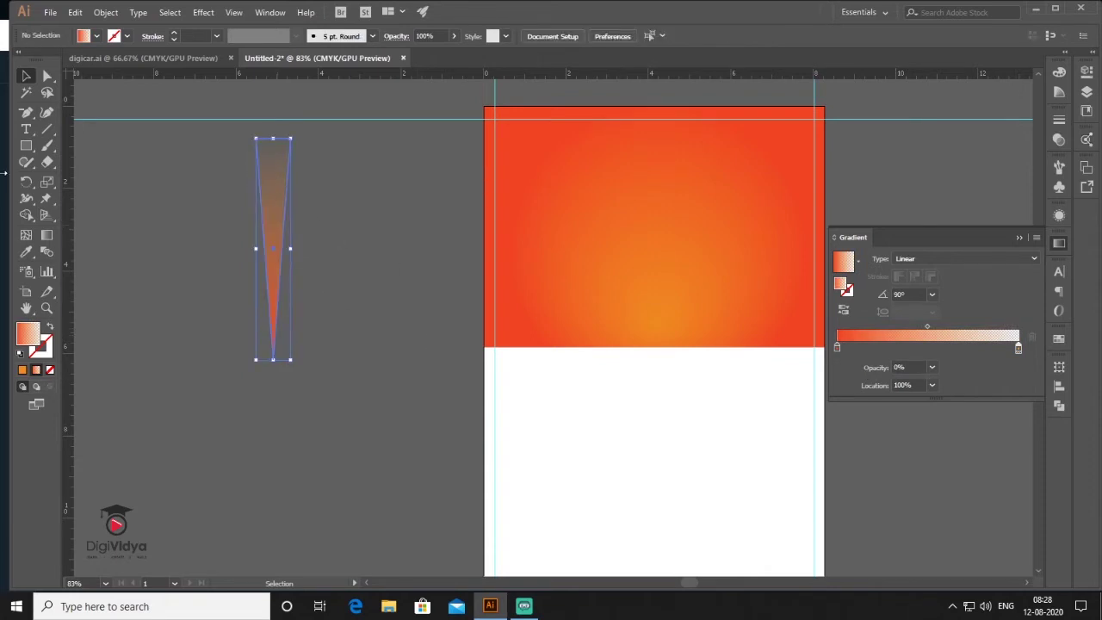
Make 30° rotated copies of the ray around its bottom point, repeating them full circle.
click(26, 186)
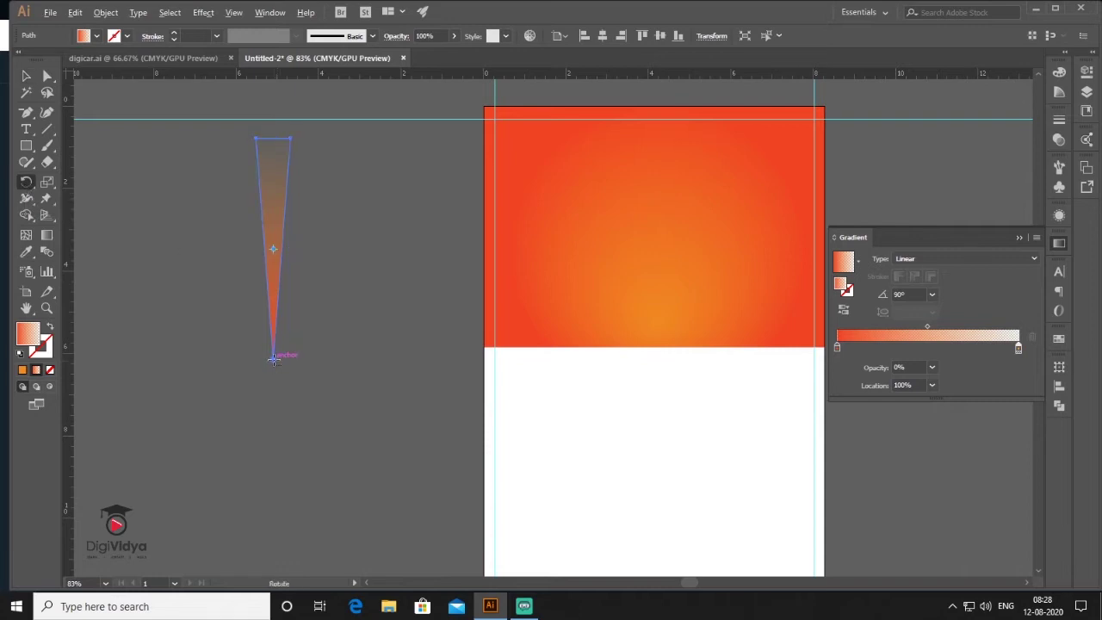
alt+click(273, 360)
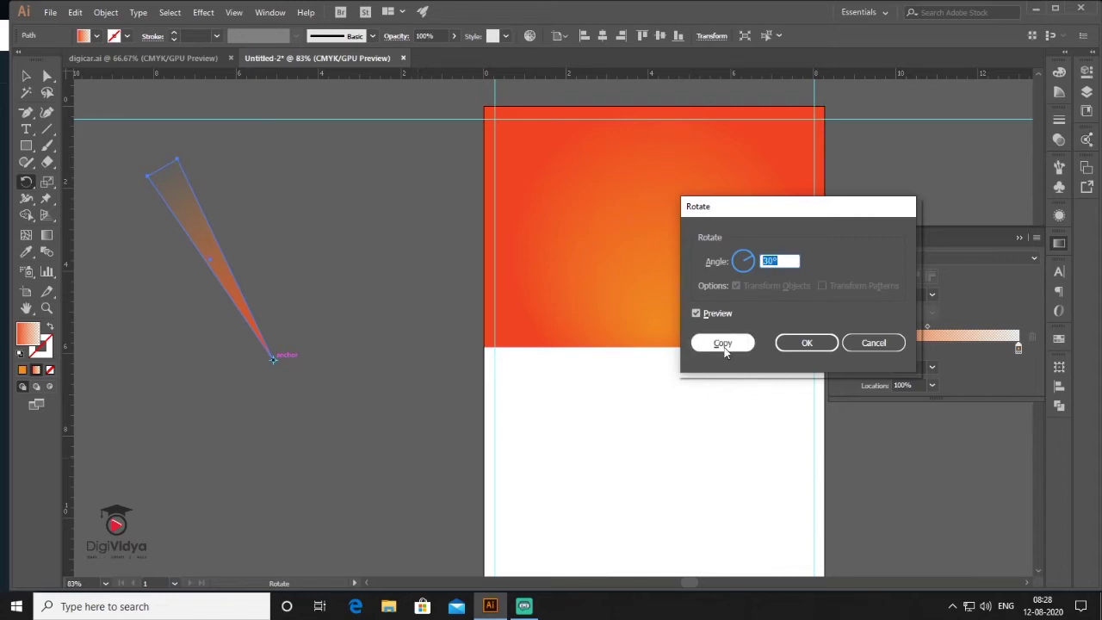
key(Escape)
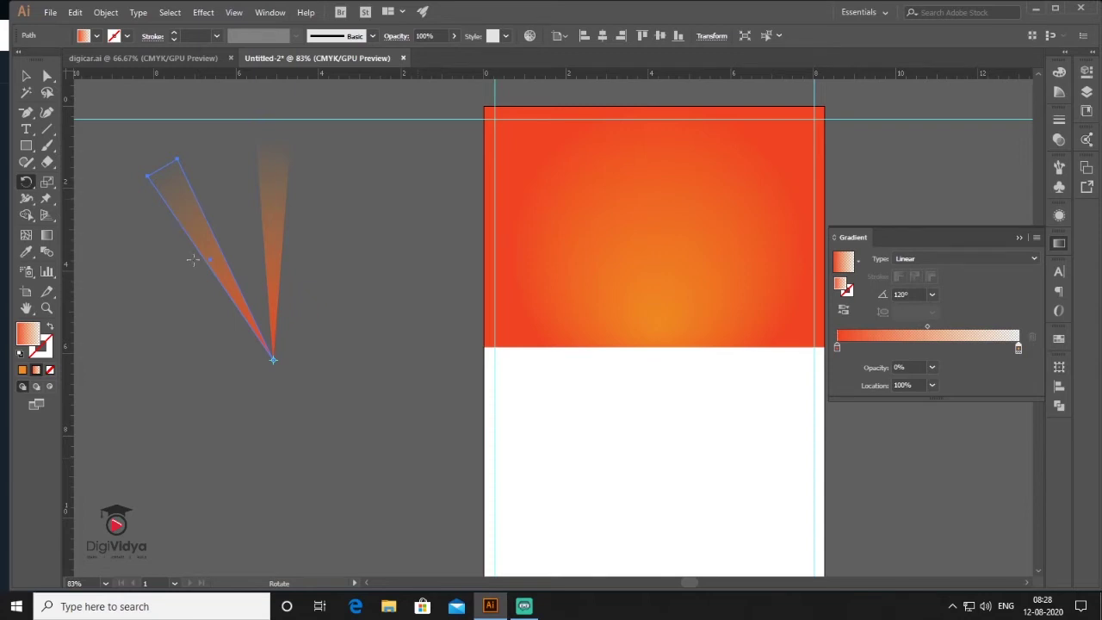
click(75, 12)
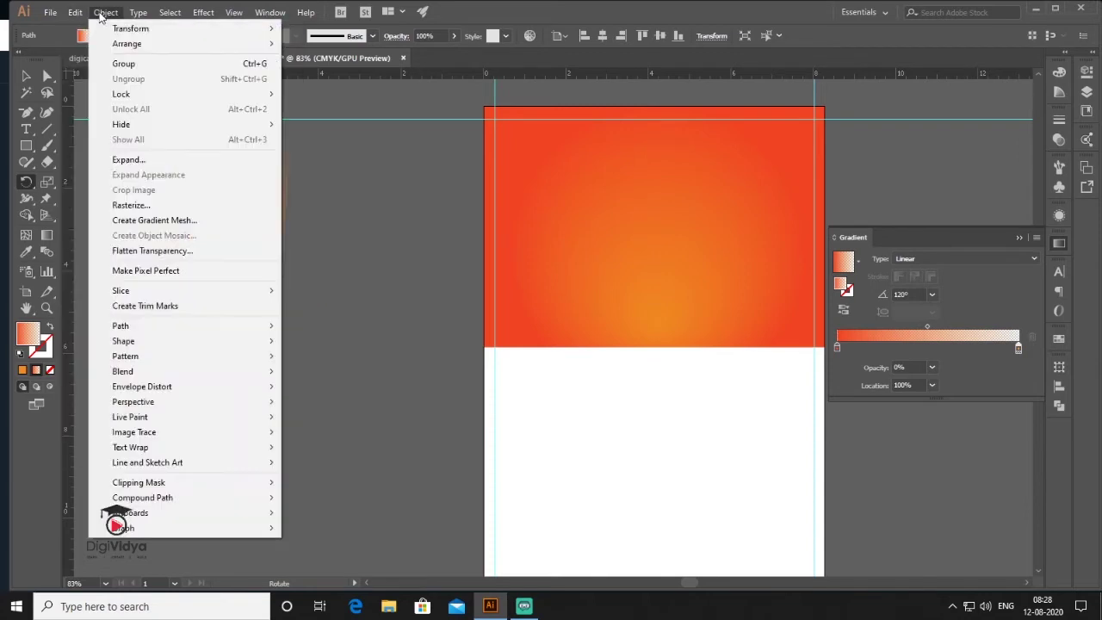
mouse_move(130, 29)
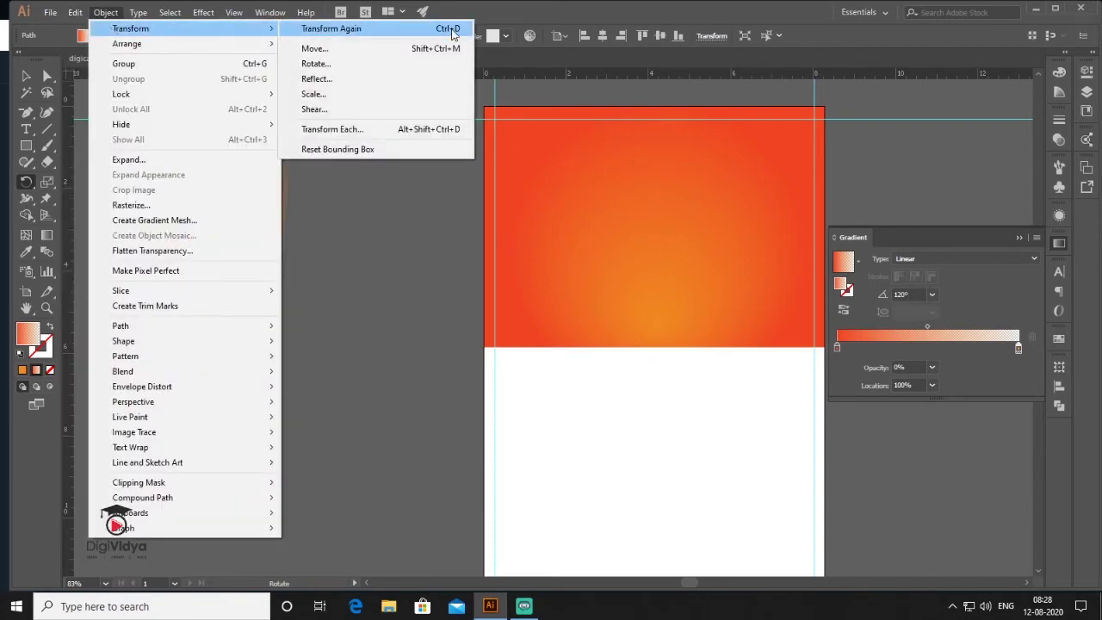
click(453, 33)
key(ctrl+d)
key(ctrl+d)
key(ctrl+d)
Select and delete the rays in the lower half.
click(24, 77)
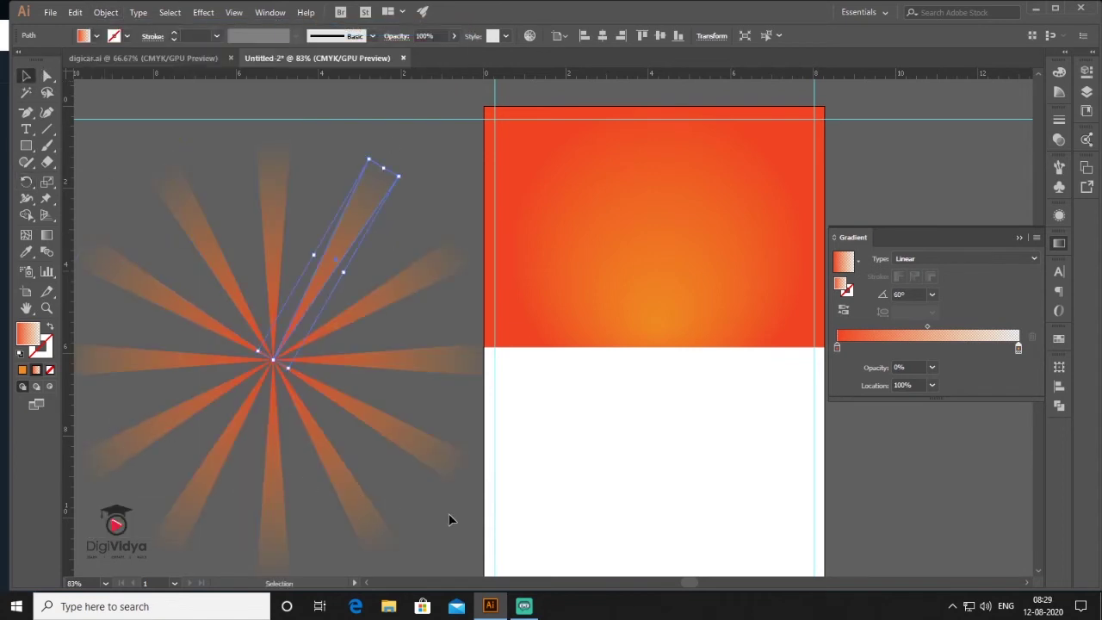
drag(449, 520, 82, 370)
key(Delete)
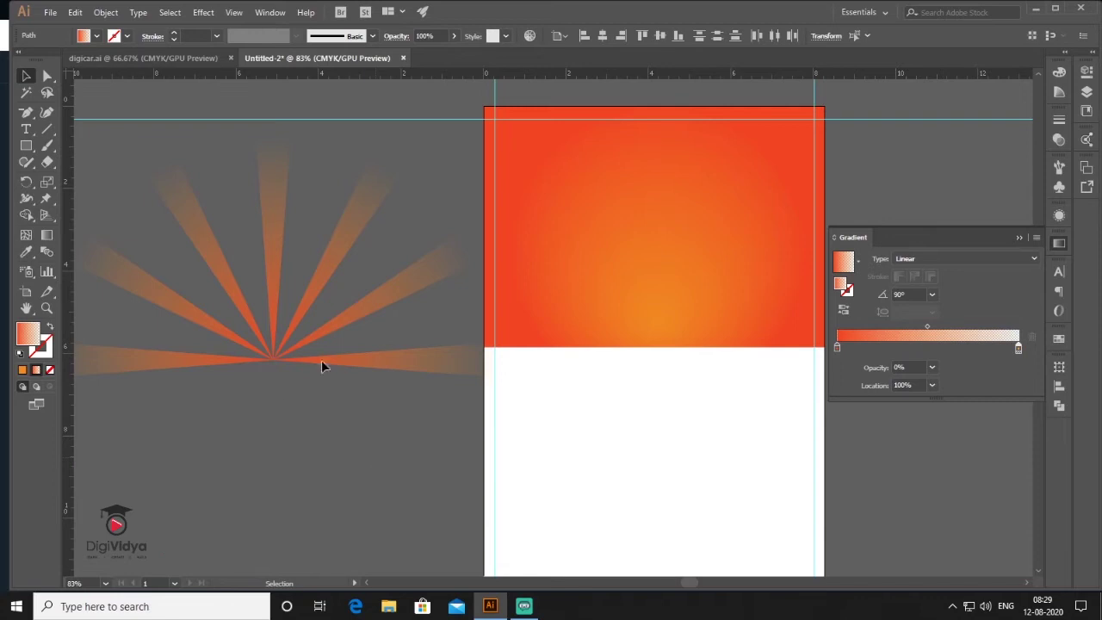
Select the upper rays and group them into one object.
click(345, 252)
key(a)
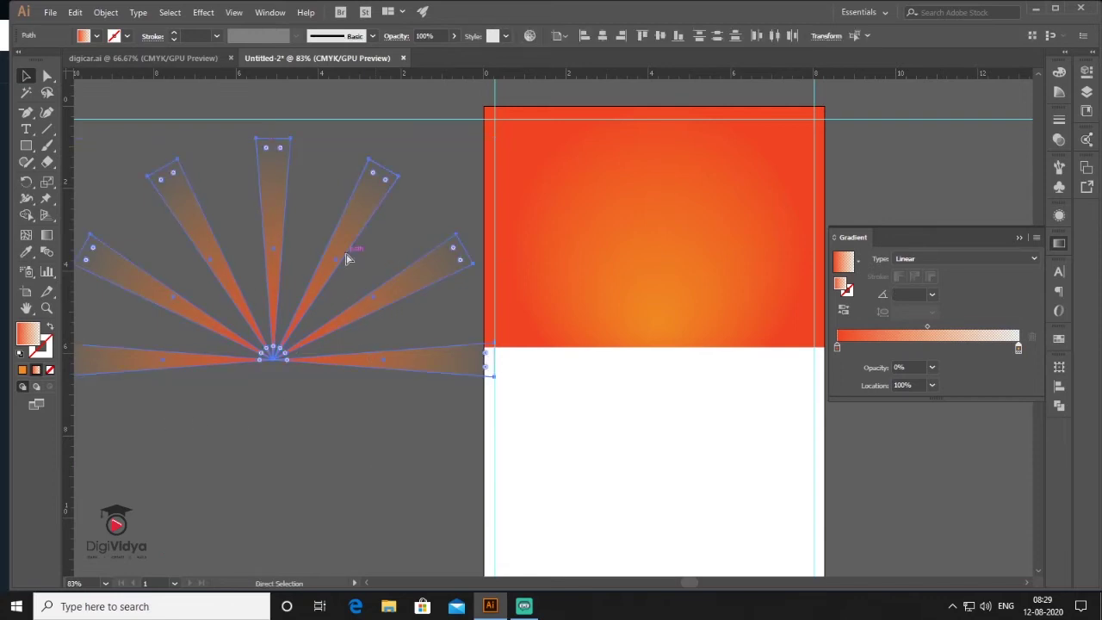
key(ctrl+z)
key(v)
key(ctrl+z)
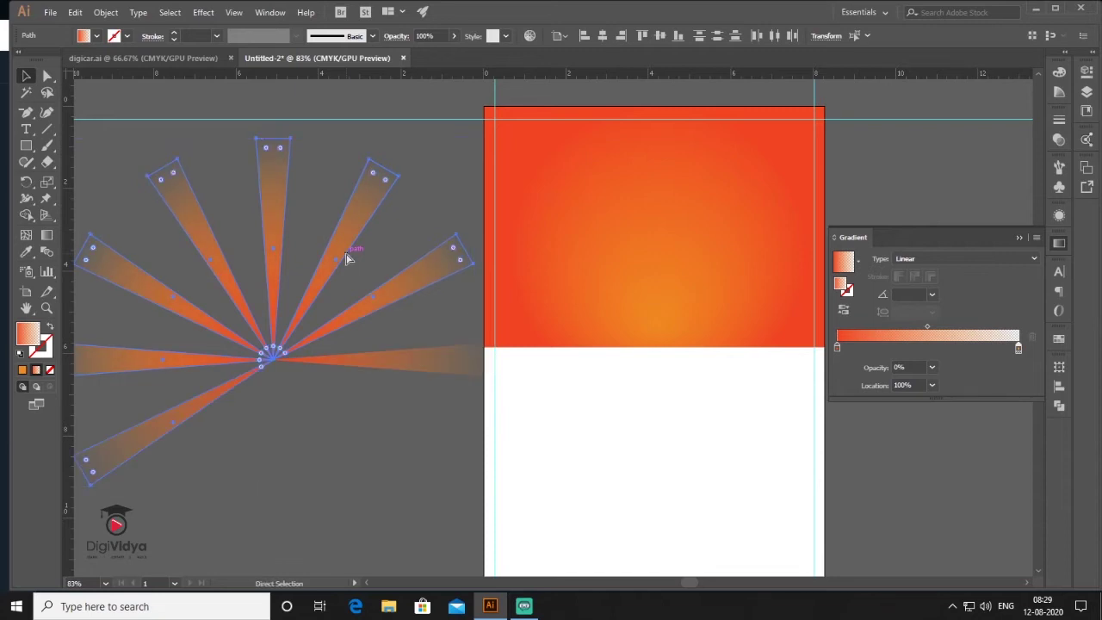
key(ctrl+z)
click(105, 12)
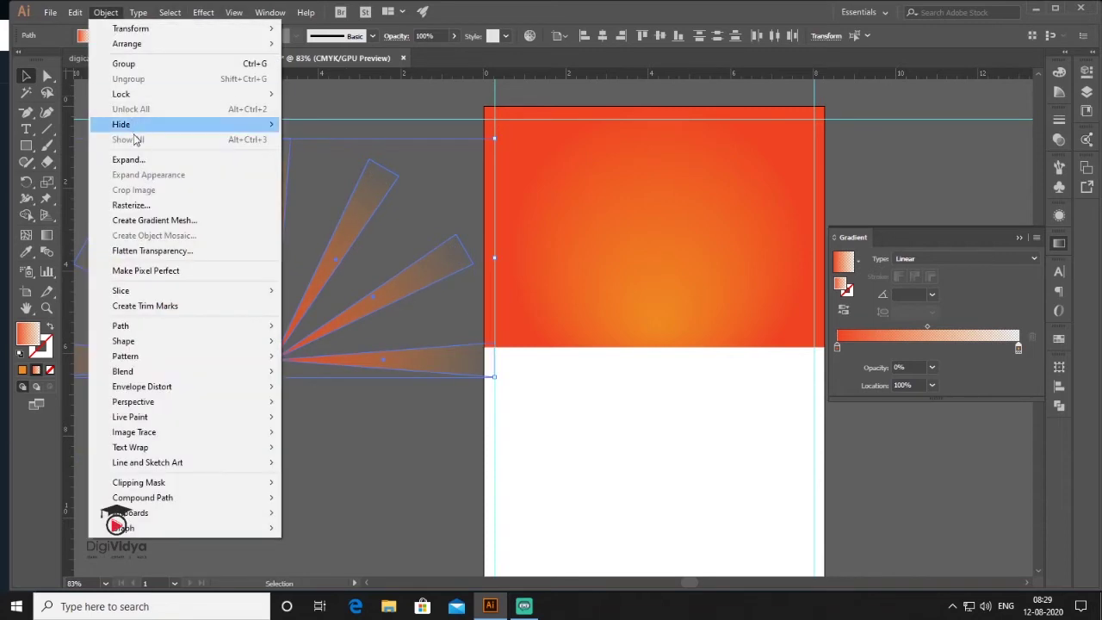
Scale the ray fan down and place it at the header's bottom centre.
drag(495, 376, 395, 324)
mouse_move(223, 312)
mouse_down()
mouse_move(680, 349)
mouse_move(669, 351)
mouse_move(664, 271)
mouse_up()
click(595, 433)
mouse_move(595, 433)
mouse_down()
mouse_move(580, 395)
mouse_move(464, 390)
mouse_up()
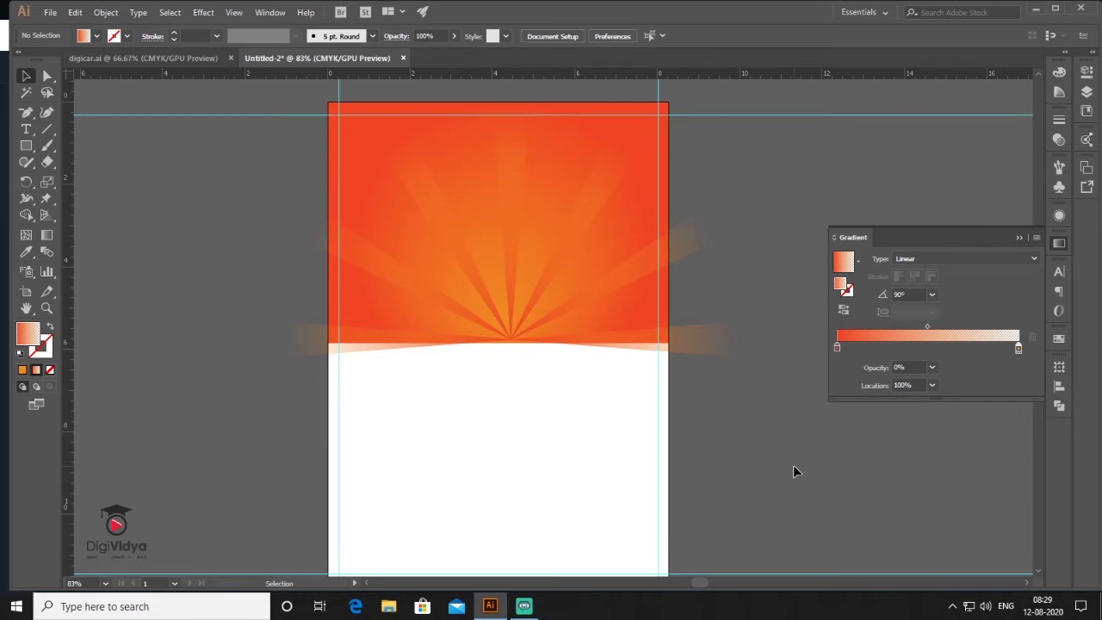
Draw a white, outline-free rectangle over the lower poster area.
mouse_move(718, 463)
mouse_down()
mouse_move(736, 352)
mouse_move(736, 362)
mouse_up()
click(26, 146)
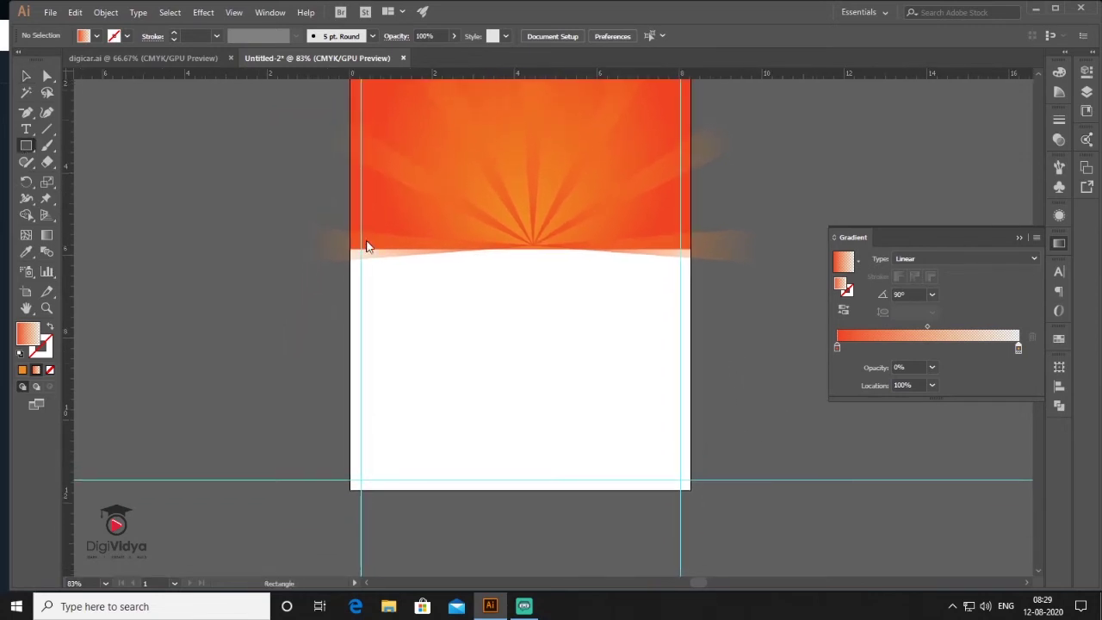
drag(350, 187, 690, 489)
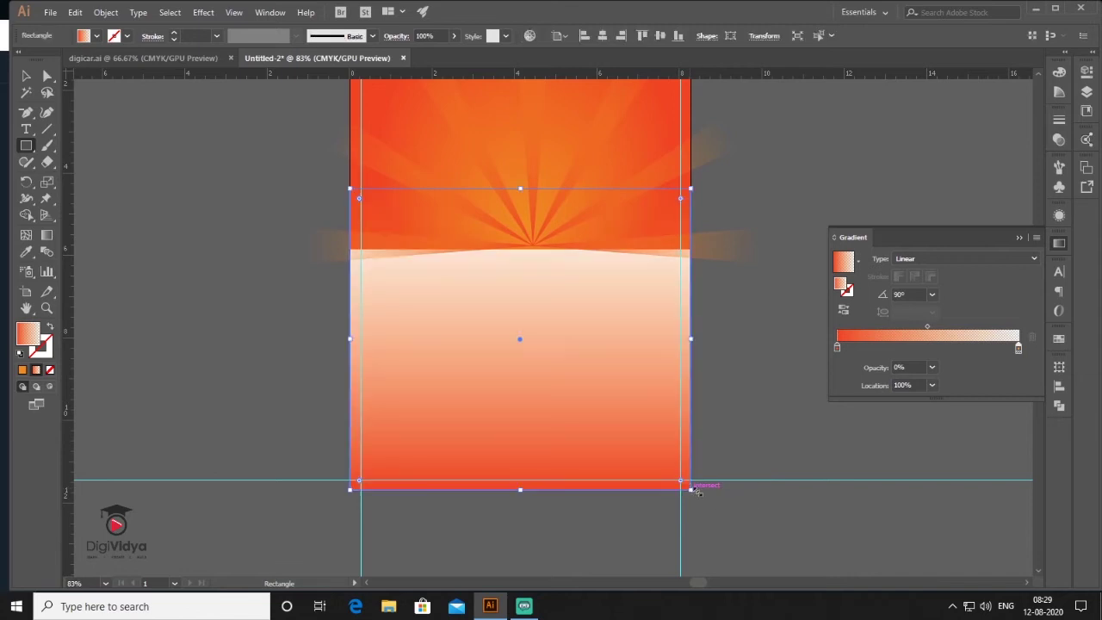
click(21, 353)
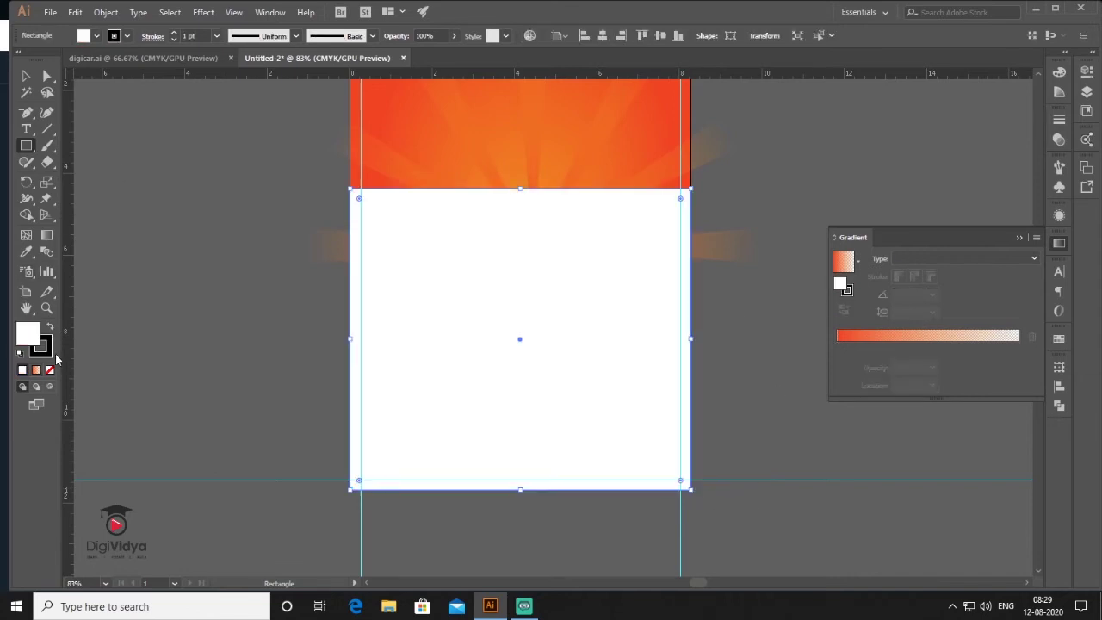
click(50, 370)
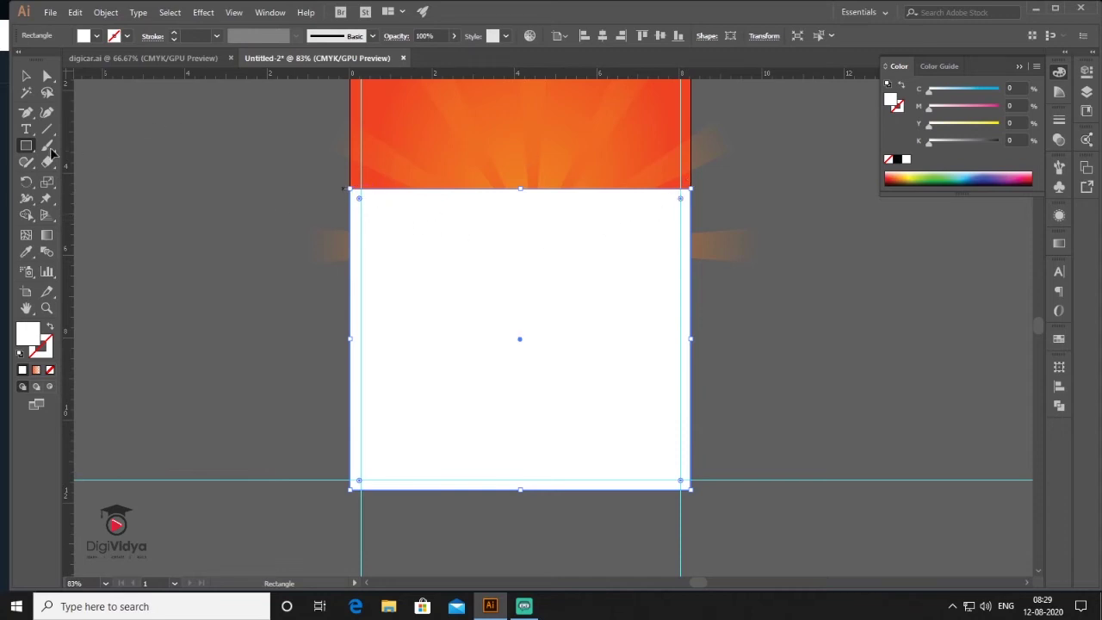
Add an anchor at the top edge's centre and pull it down into a V.
click(29, 118)
click(82, 129)
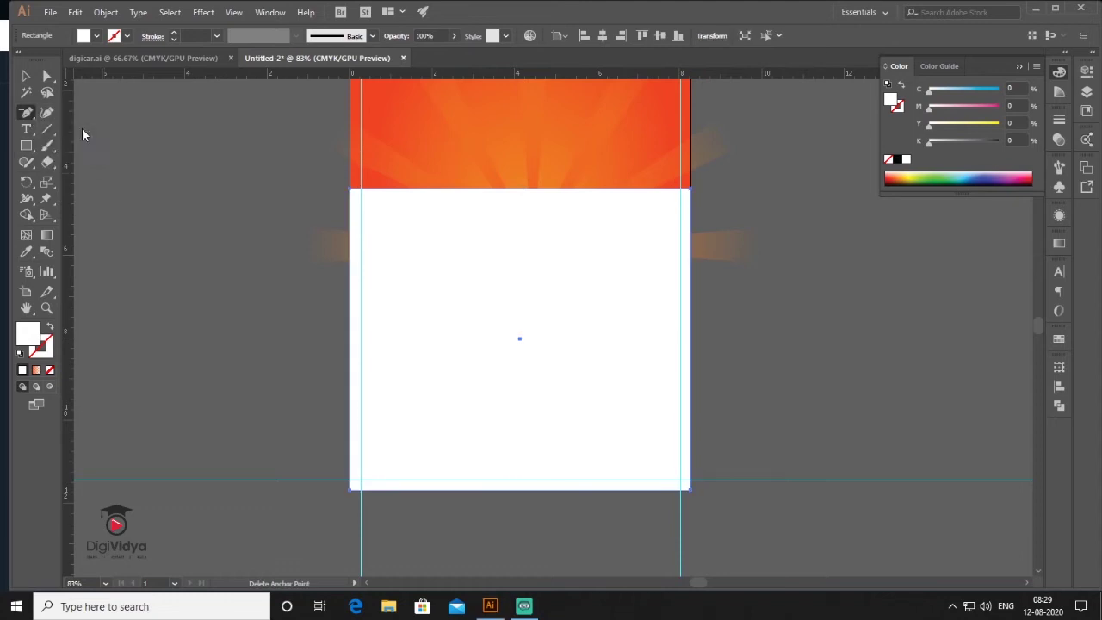
click(520, 189)
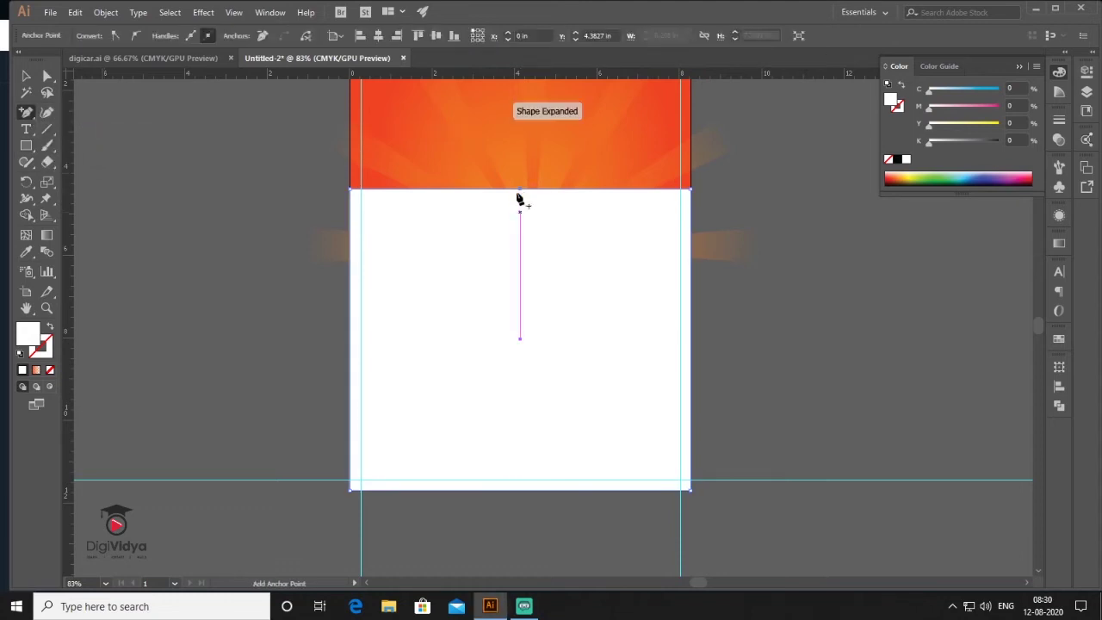
click(49, 79)
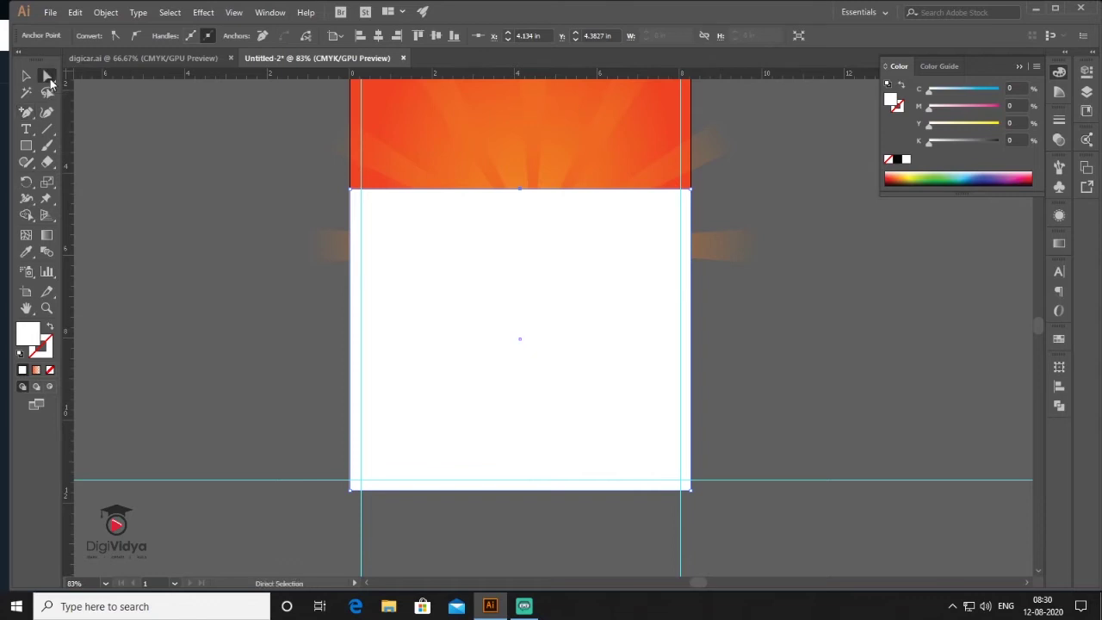
drag(520, 194, 523, 224)
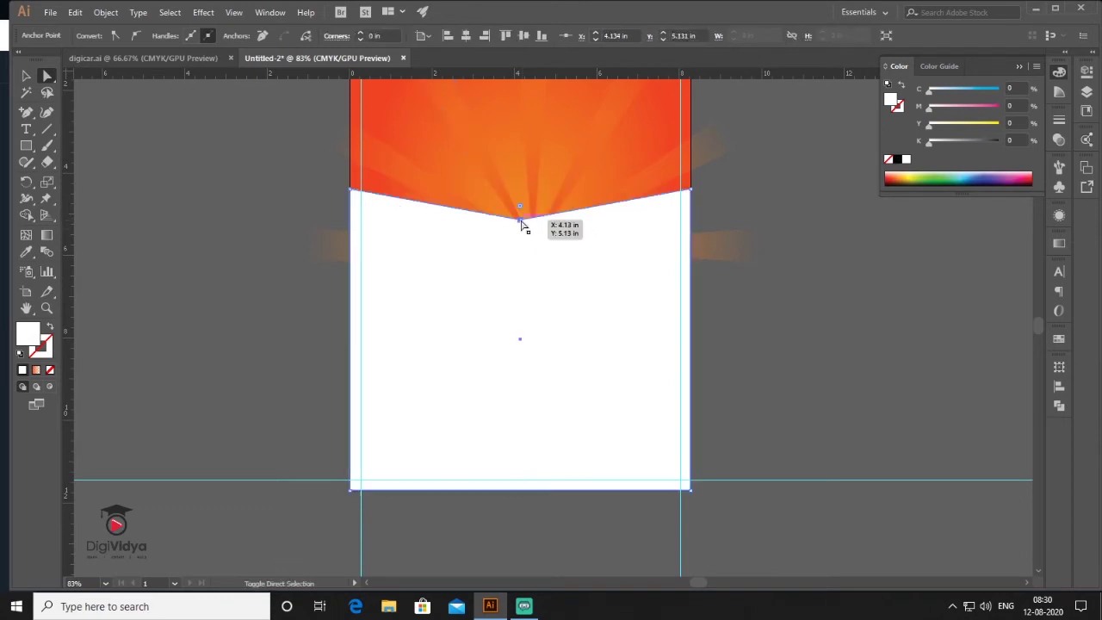
key(ctrl+shift+a)
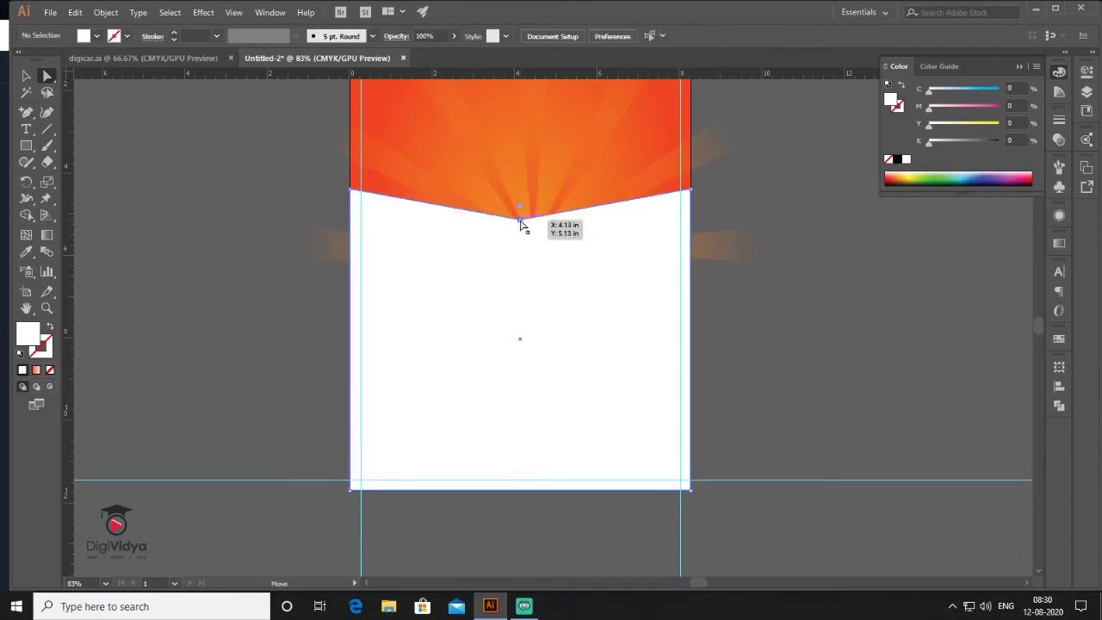
click(522, 222)
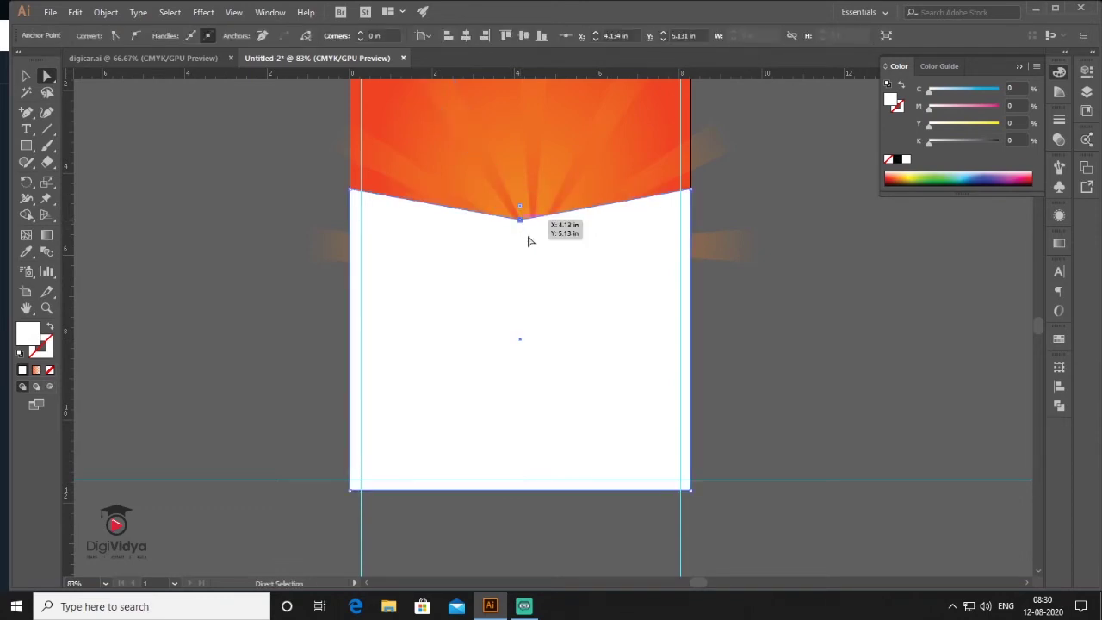
Convert the V point into a smooth curve, then deselect and zoom out.
click(27, 115)
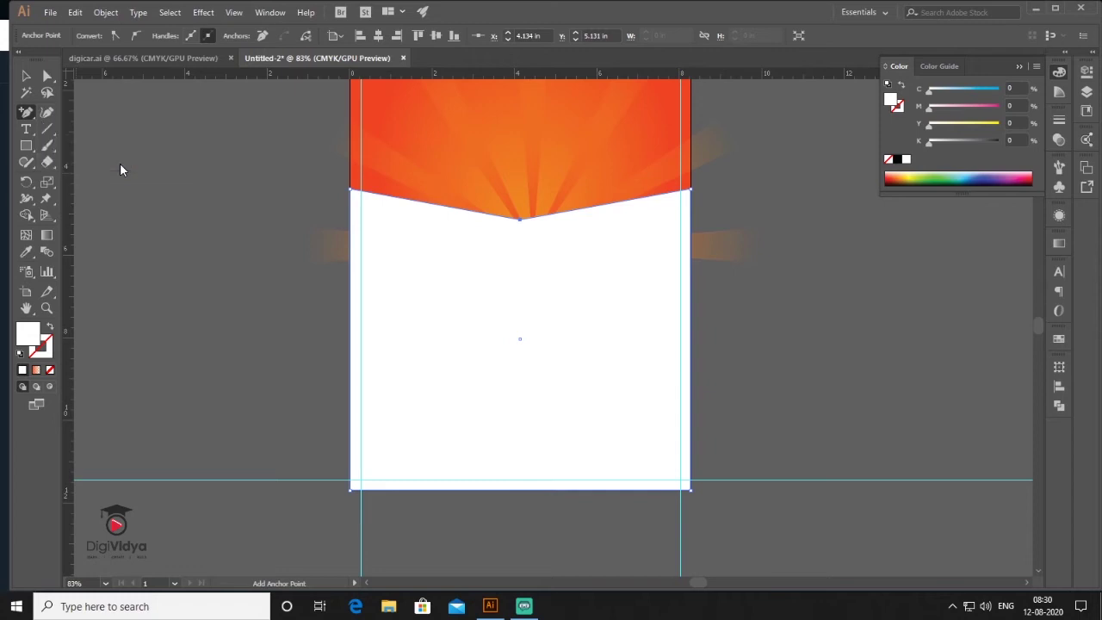
key(shift+c)
drag(520, 220, 584, 220)
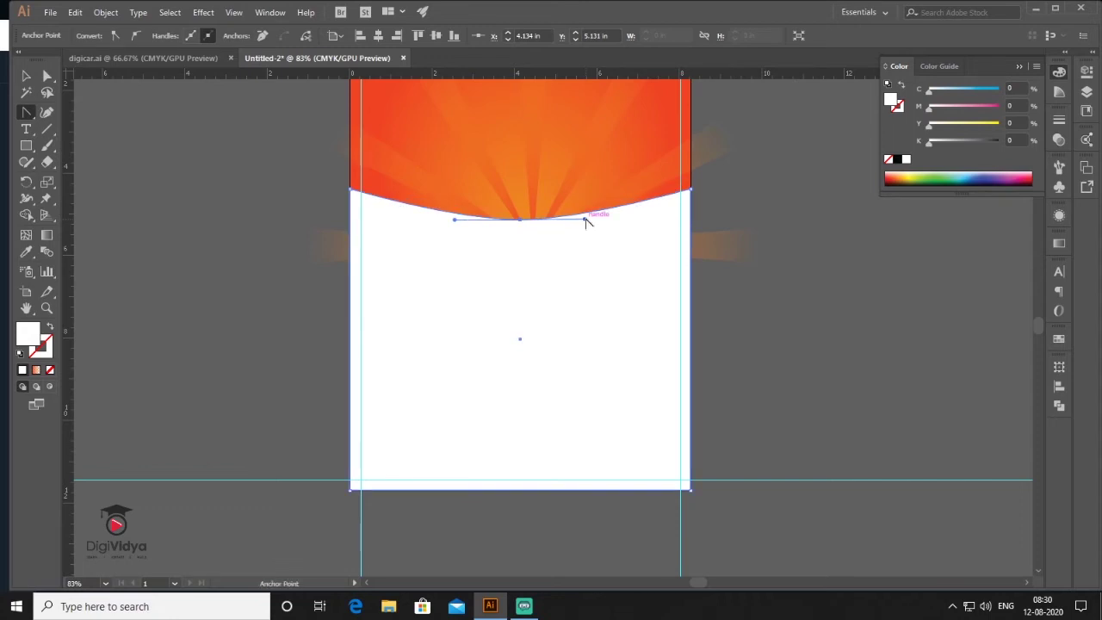
key(v)
key(ctrl+shift+a)
key(ctrl+minus)
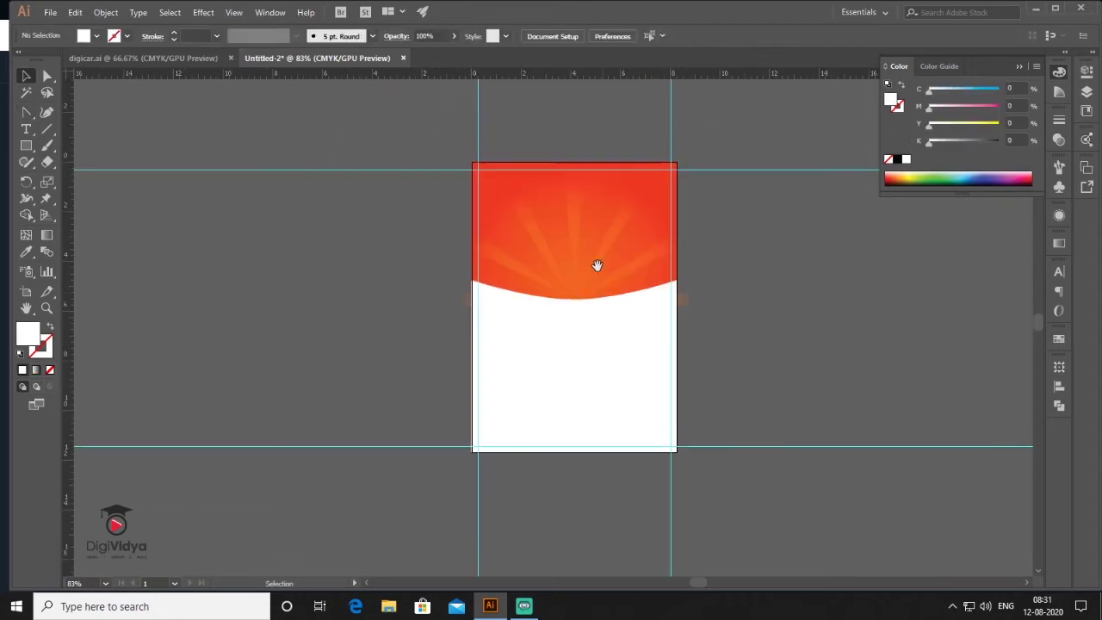
Draw a full-width strip along the poster bottom and fill it with grey 727272.
click(26, 150)
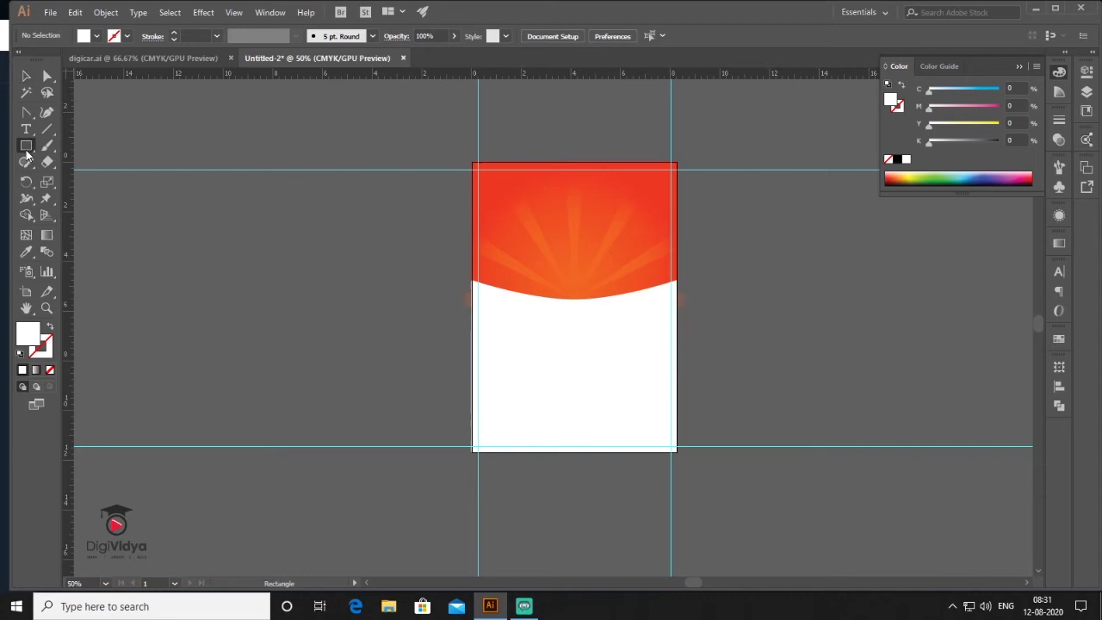
drag(471, 450, 677, 422)
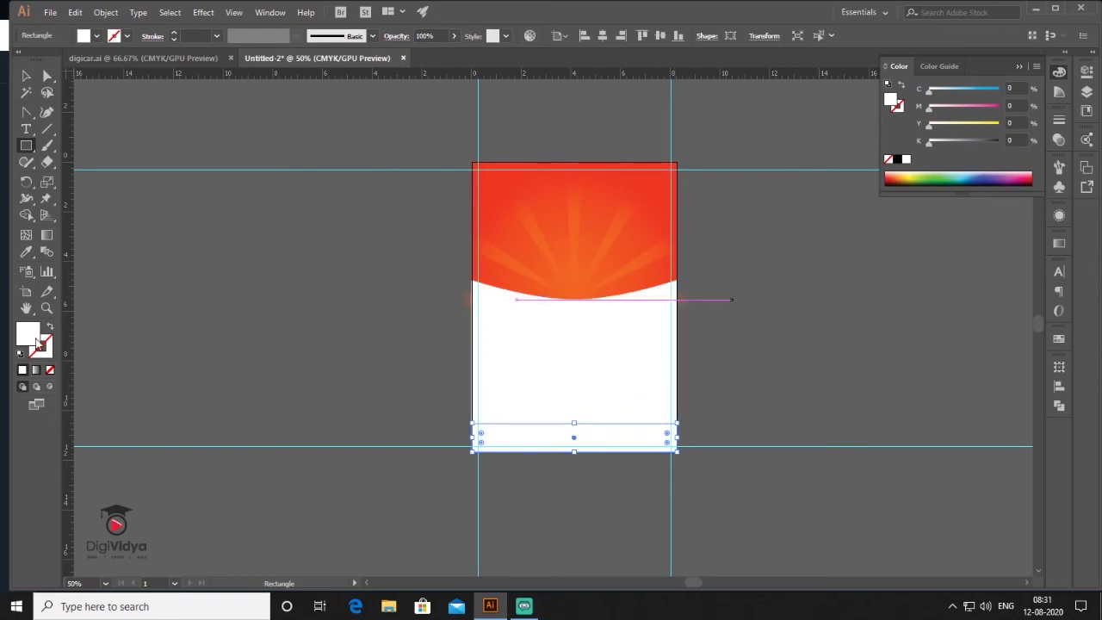
drag(582, 423, 556, 397)
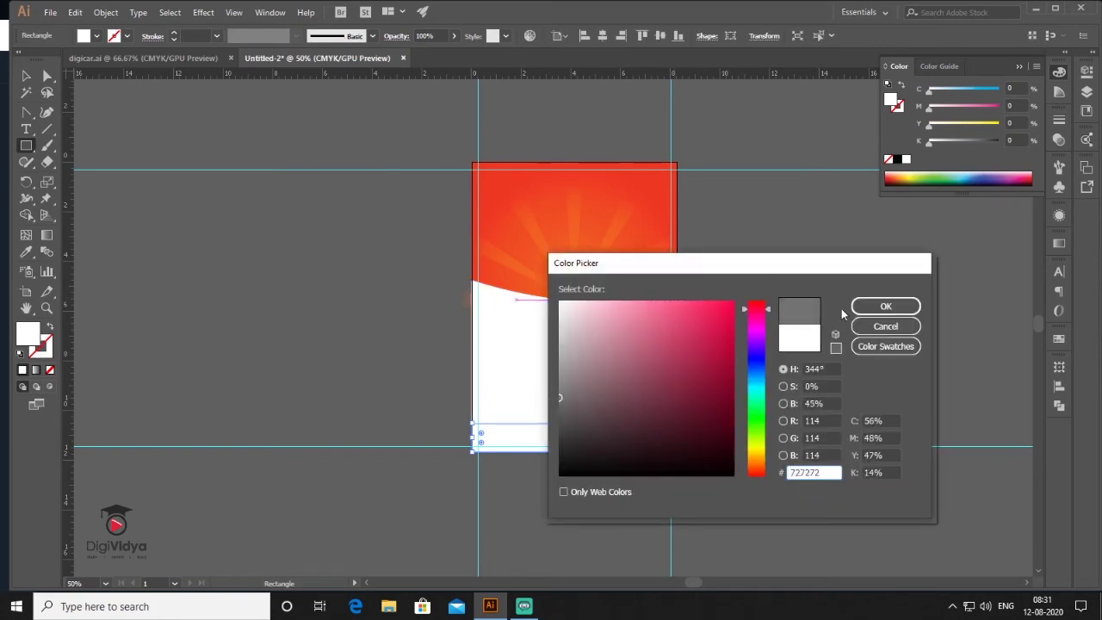
click(857, 308)
key(v)
click(296, 455)
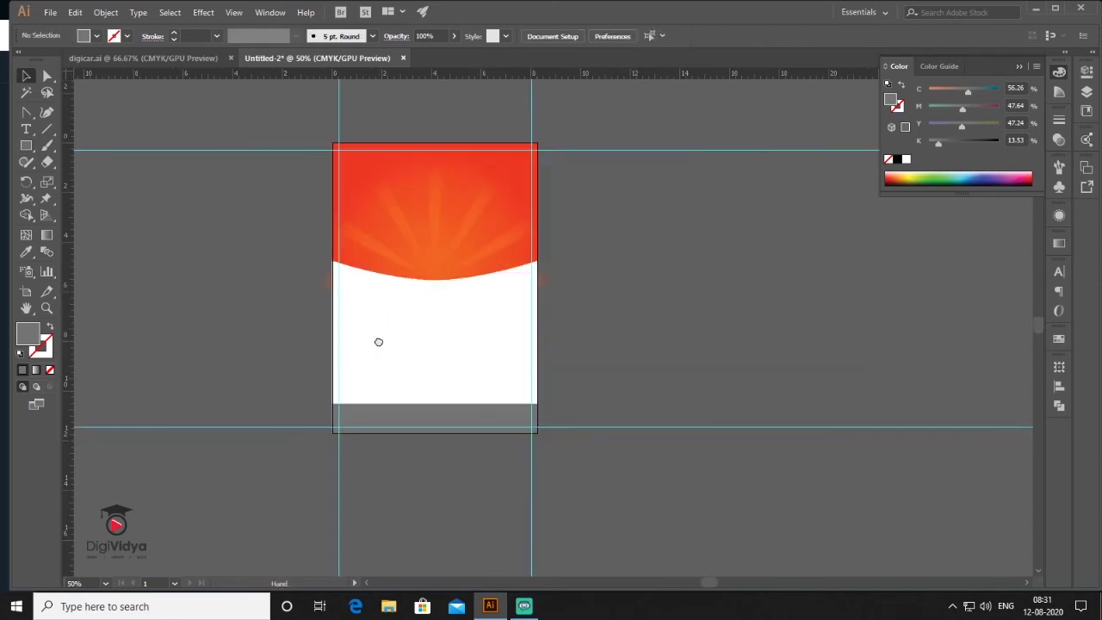
key(ctrl+1)
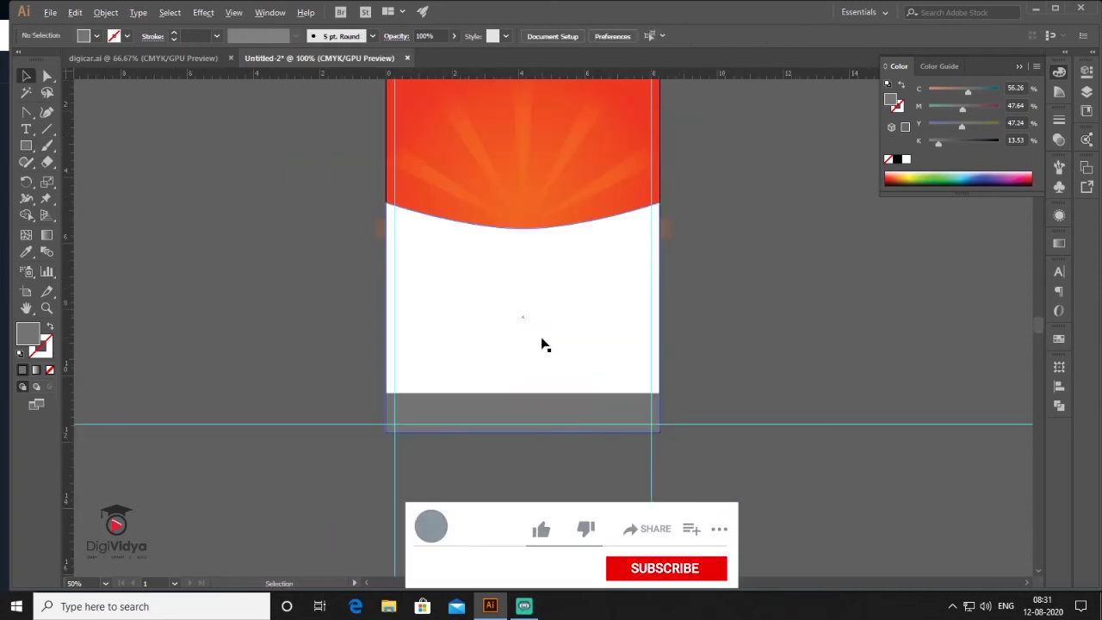
Place the Download-Car-PNG-Photos image from the Desktop.
key(ctrl+minus)
drag(529, 322, 531, 311)
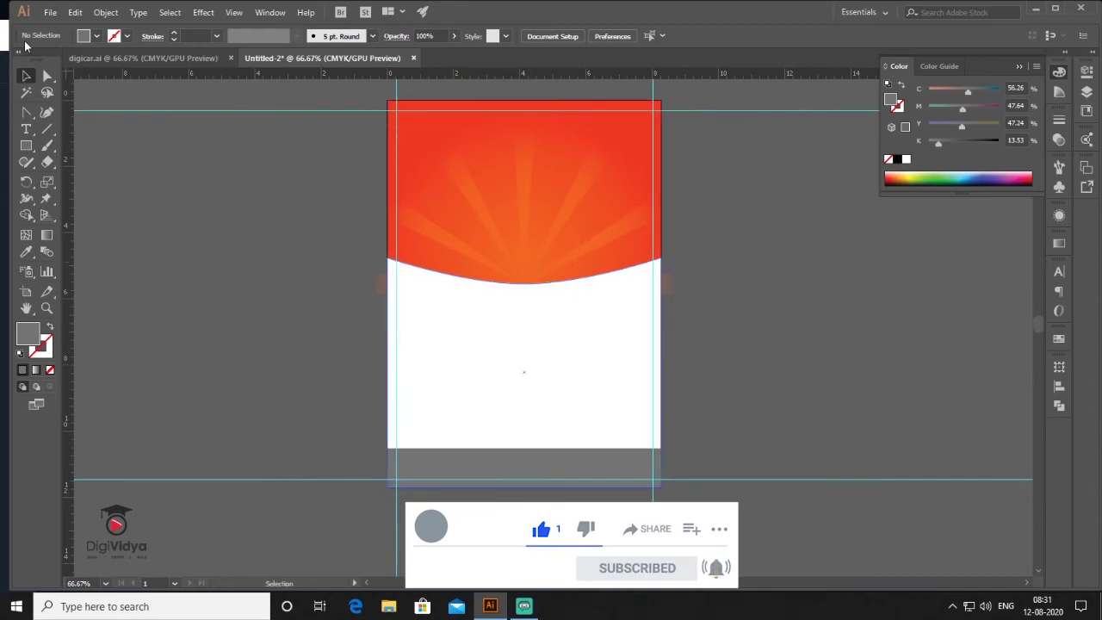
click(50, 13)
mouse_move(74, 256)
key(Escape)
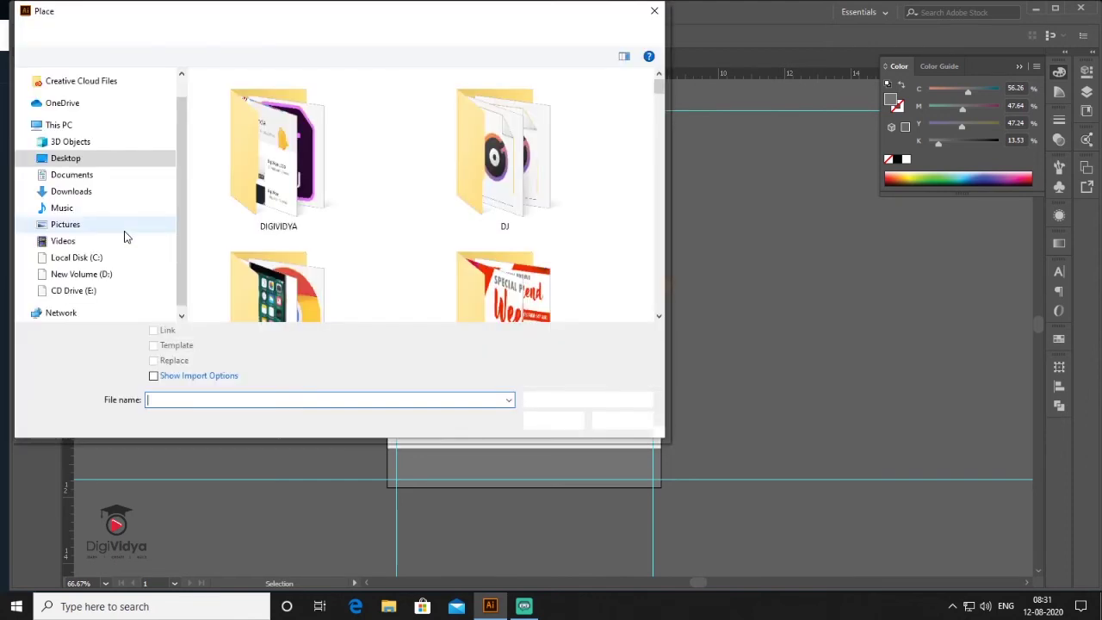
drag(658, 83, 647, 213)
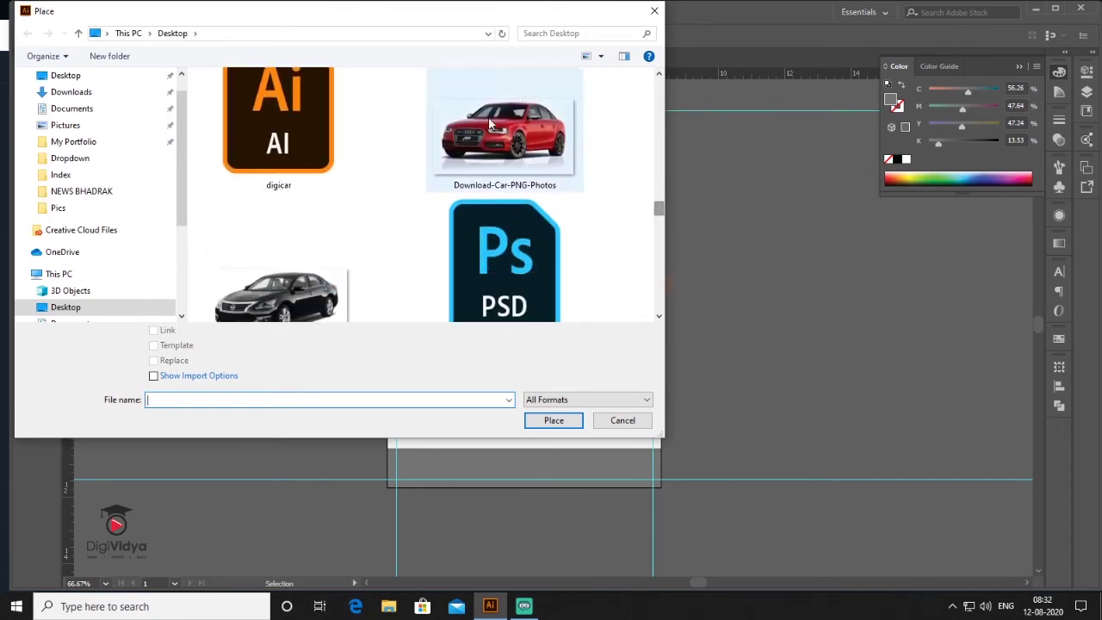
double_click(488, 116)
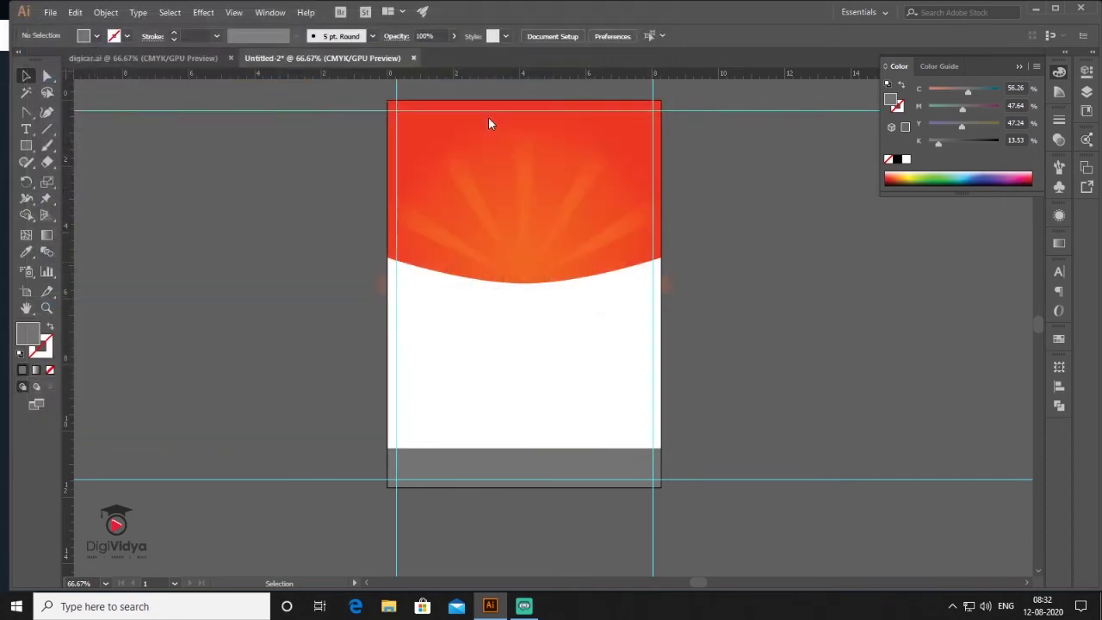
Place the red car photo and scale it down to sit centred over the curve.
click(288, 189)
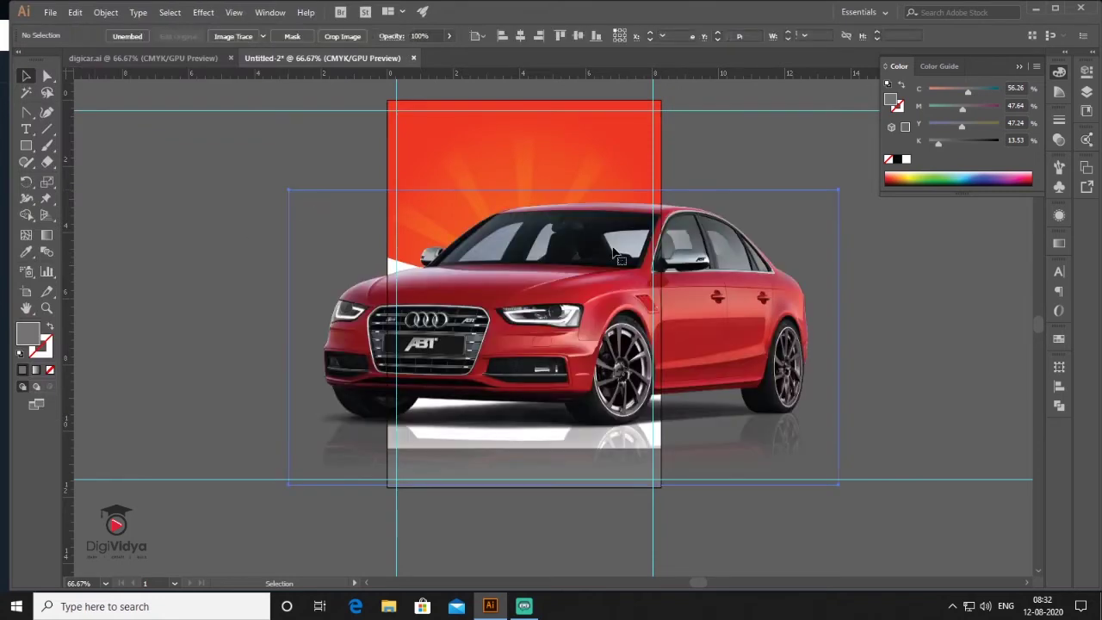
drag(839, 486, 671, 399)
mouse_move(600, 336)
mouse_down()
mouse_move(555, 317)
mouse_move(553, 301)
mouse_up()
drag(622, 351, 637, 360)
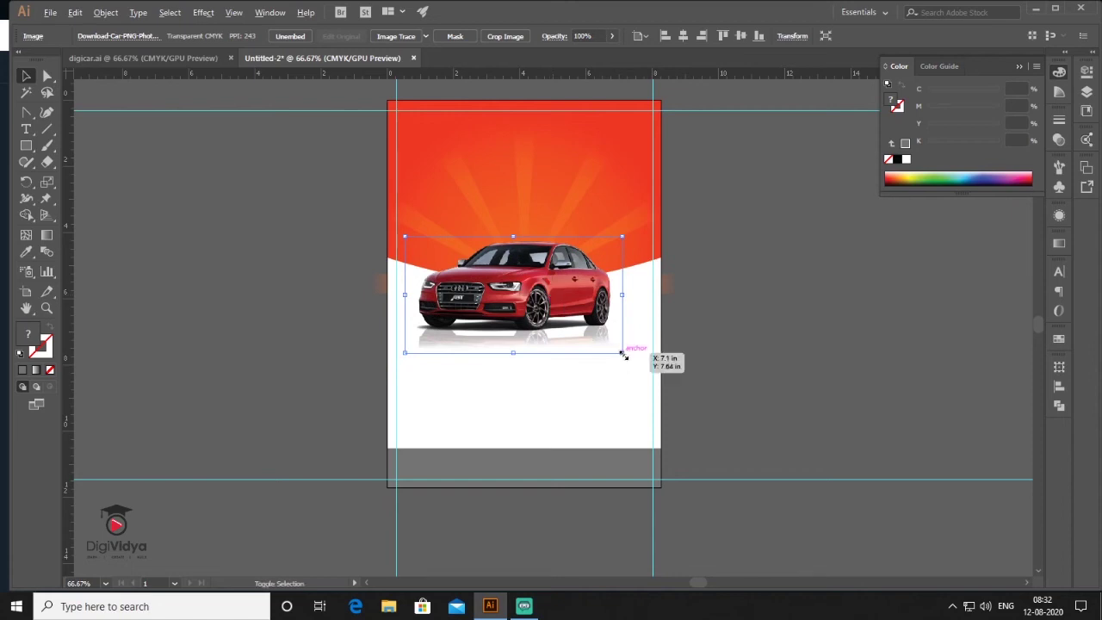
drag(562, 311, 572, 306)
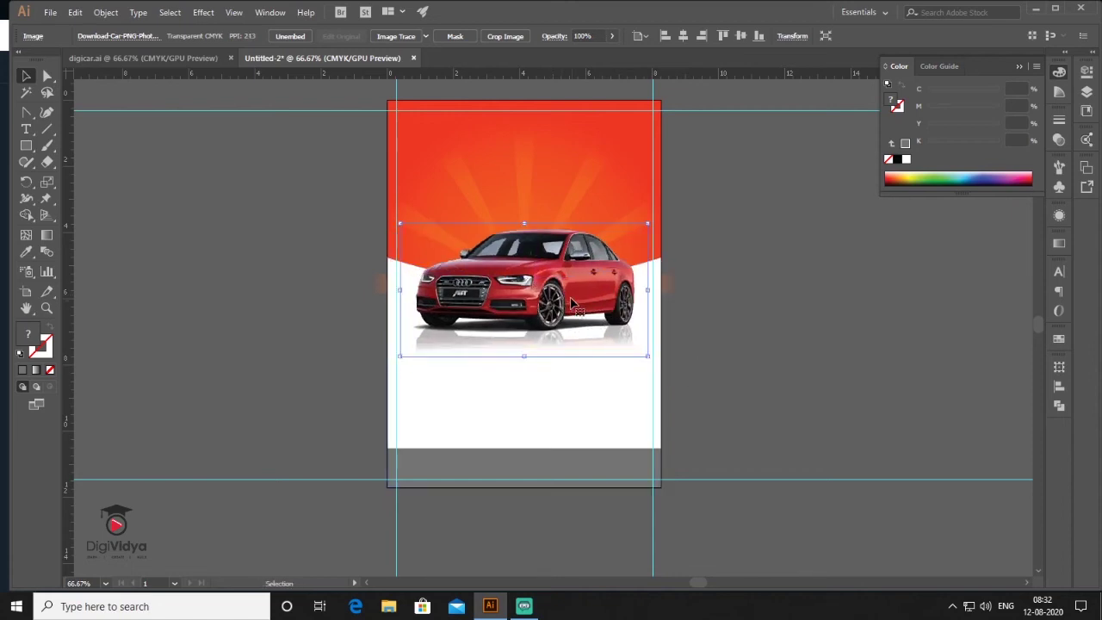
drag(552, 301, 548, 296)
Paste the prepared 'RENT GOOD CAR' headline group above the car.
click(791, 290)
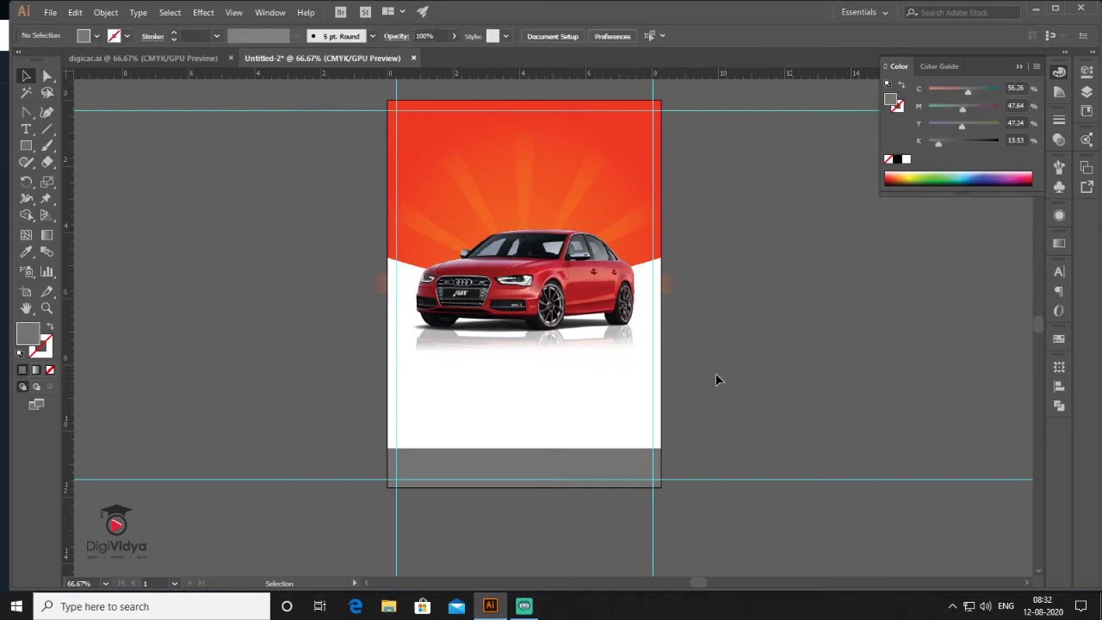
drag(575, 348, 575, 352)
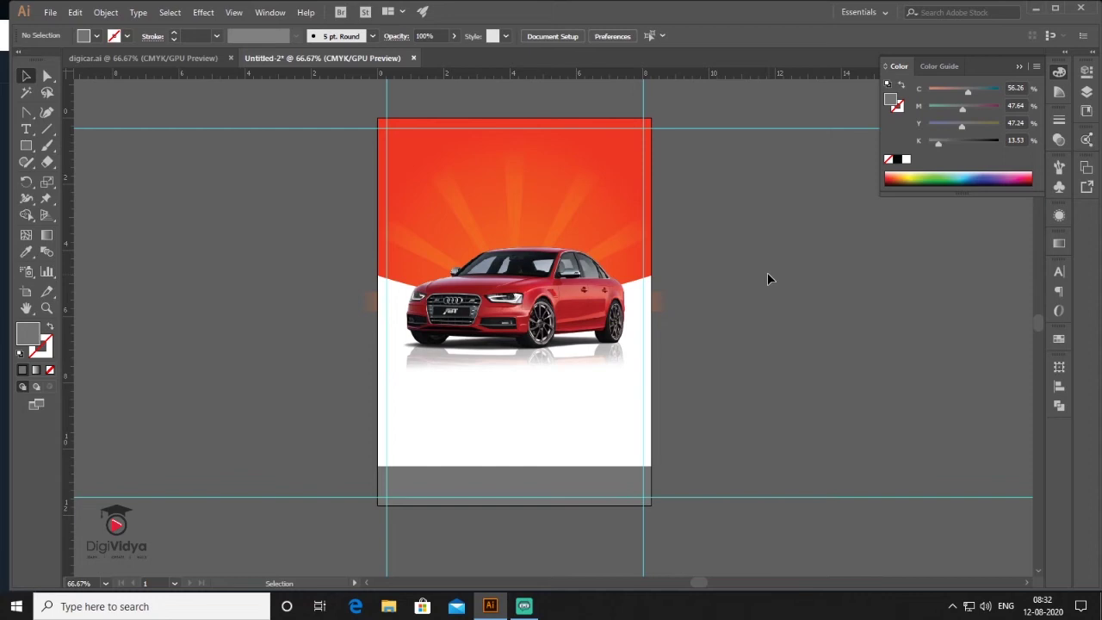
key(ctrl+v)
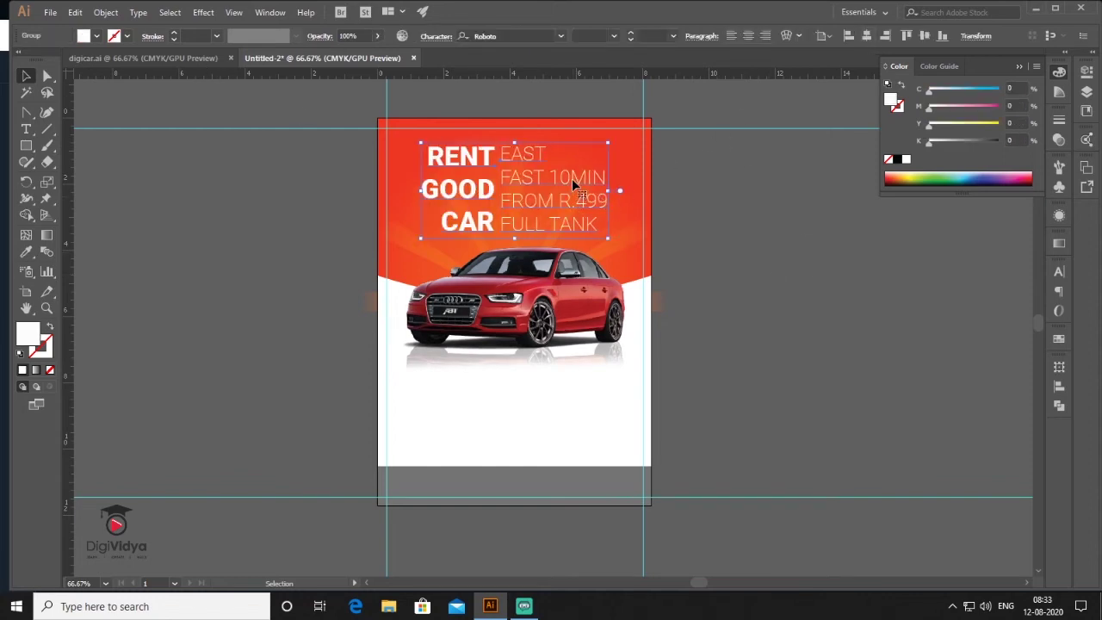
Drag two horizontal guides across the white area beneath the red car.
key(ctrl+shift+a)
scroll(495, 359, up, 3)
scroll(495, 360, down, 3)
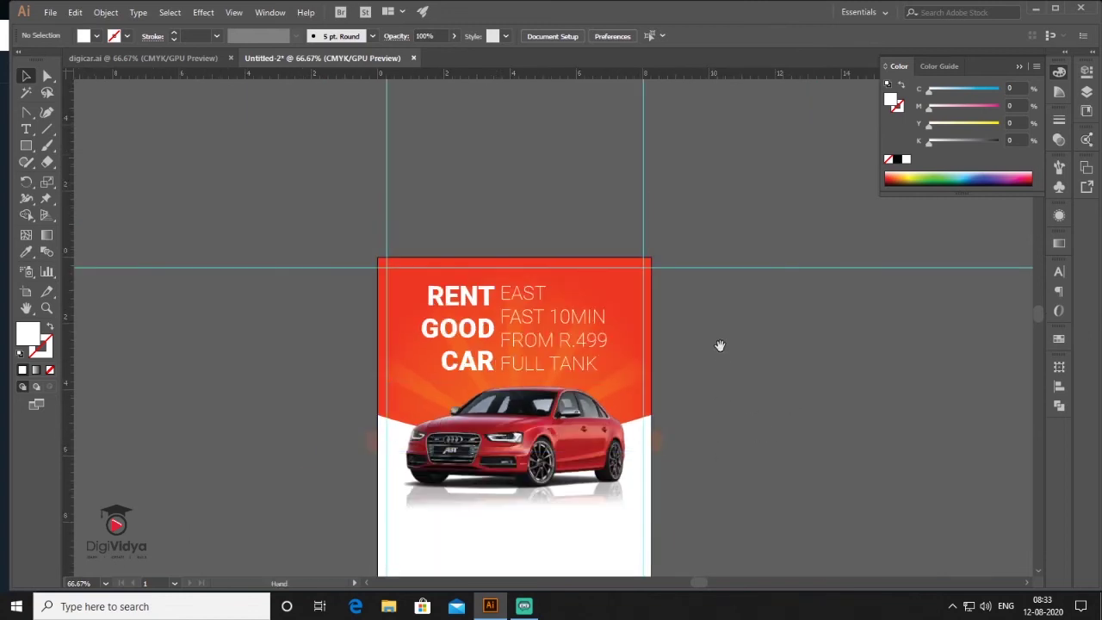
scroll(724, 280, down, 3)
scroll(719, 276, down, 1)
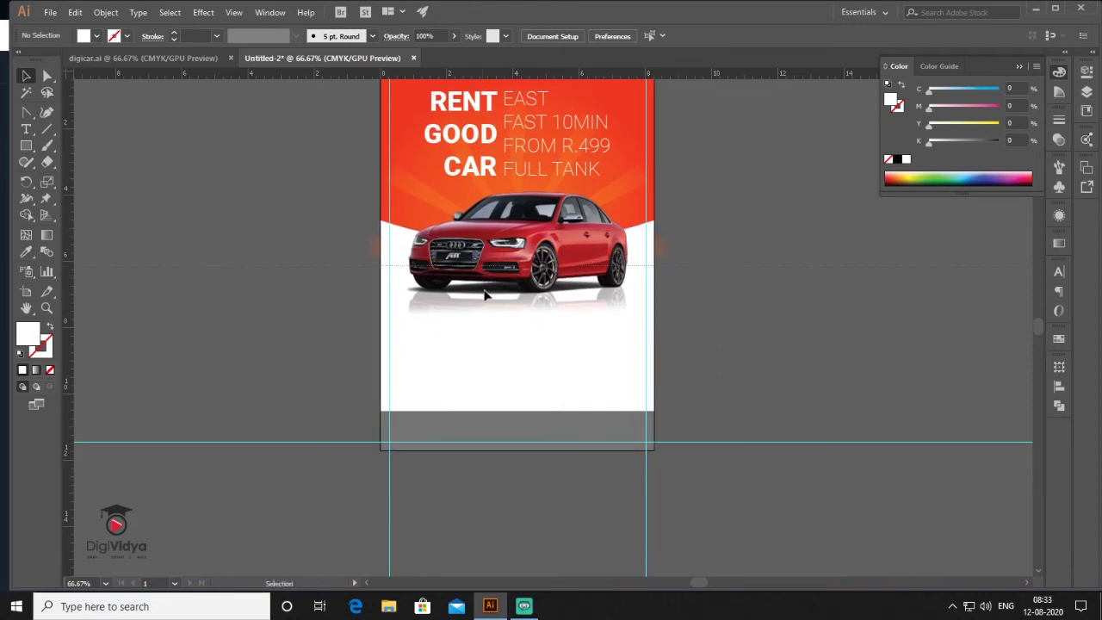
drag(484, 320, 484, 322)
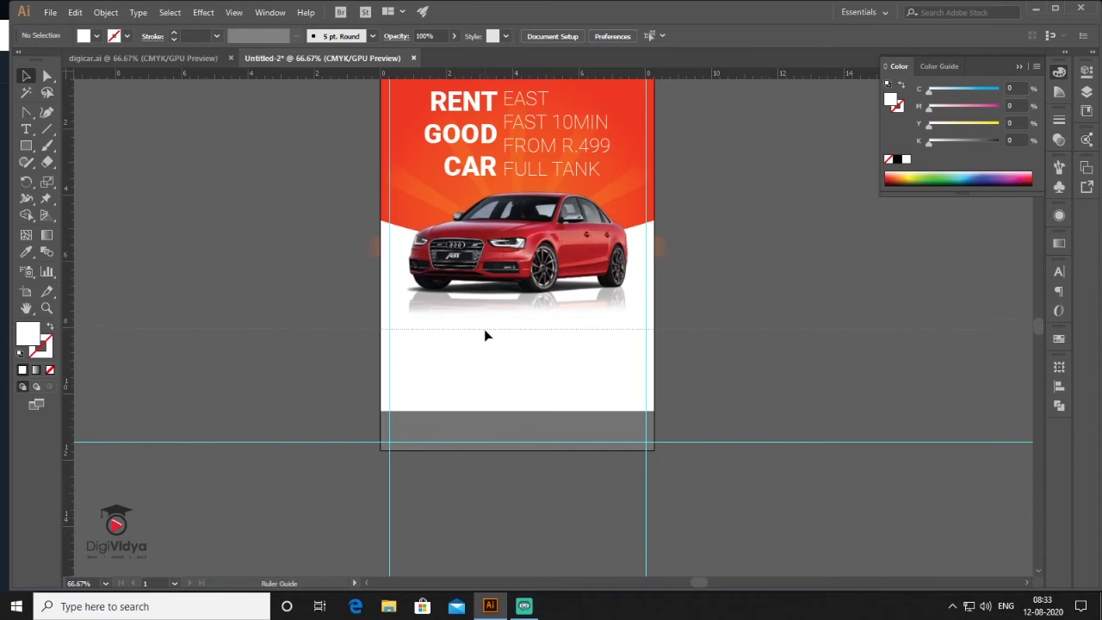
click(436, 344)
Place the black and silver car images onto the artboard.
click(50, 12)
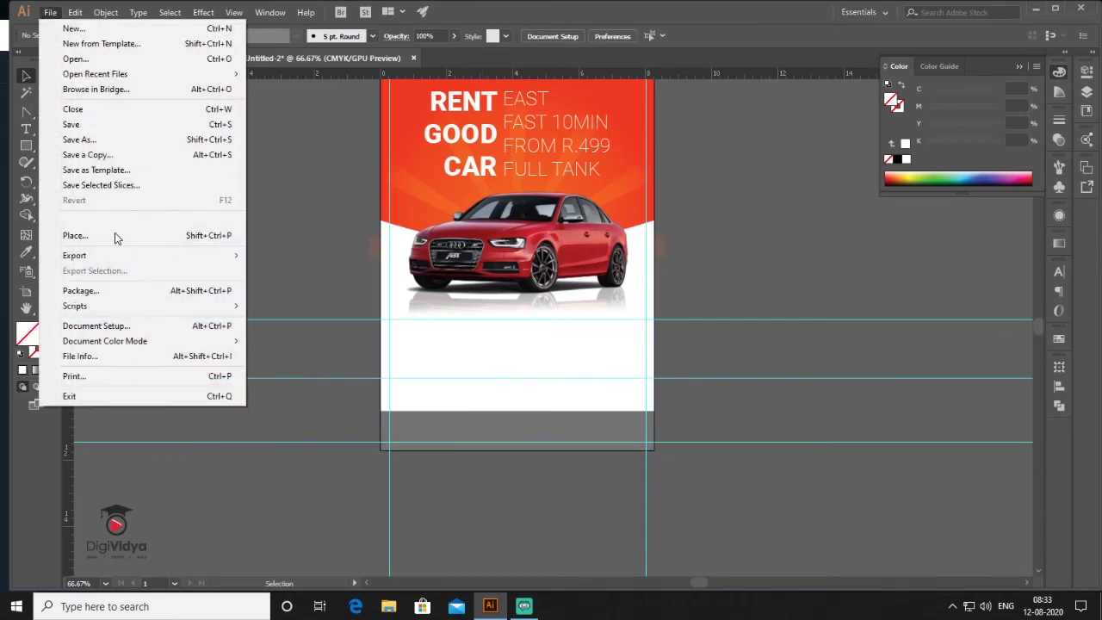
click(125, 237)
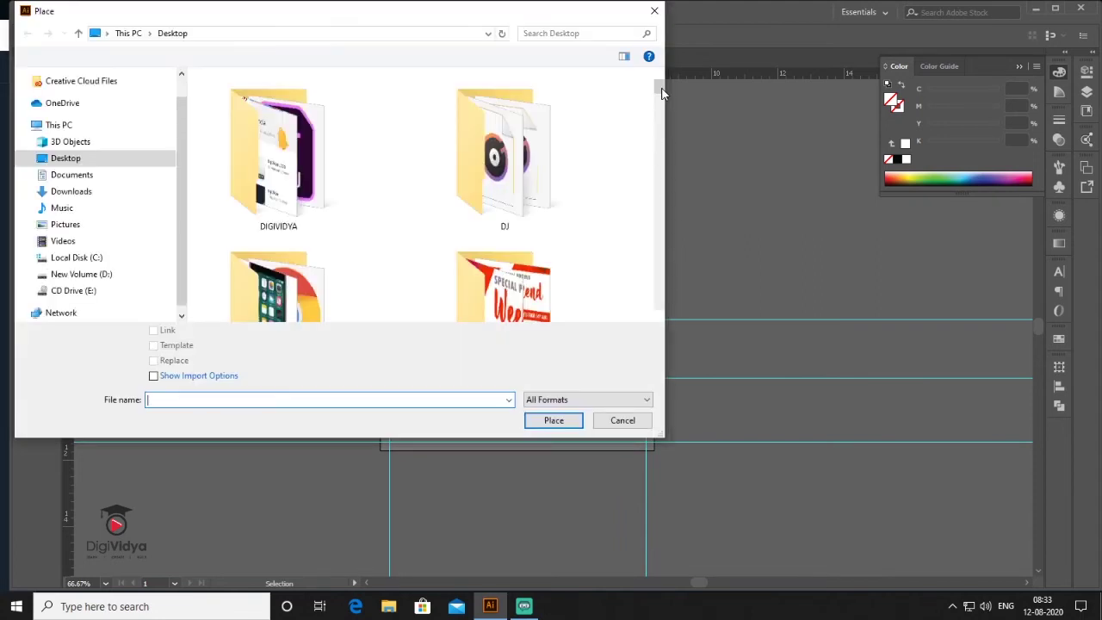
drag(659, 92, 658, 198)
click(503, 207)
click(554, 420)
click(274, 232)
mouse_move(873, 569)
mouse_down()
mouse_move(1009, 504)
mouse_move(638, 288)
mouse_move(775, 288)
mouse_up()
Enlarge the black car slightly in the white panel.
click(455, 315)
scroll(457, 345, up, 3)
drag(580, 246, 629, 234)
click(271, 358)
scroll(274, 363, down, 2)
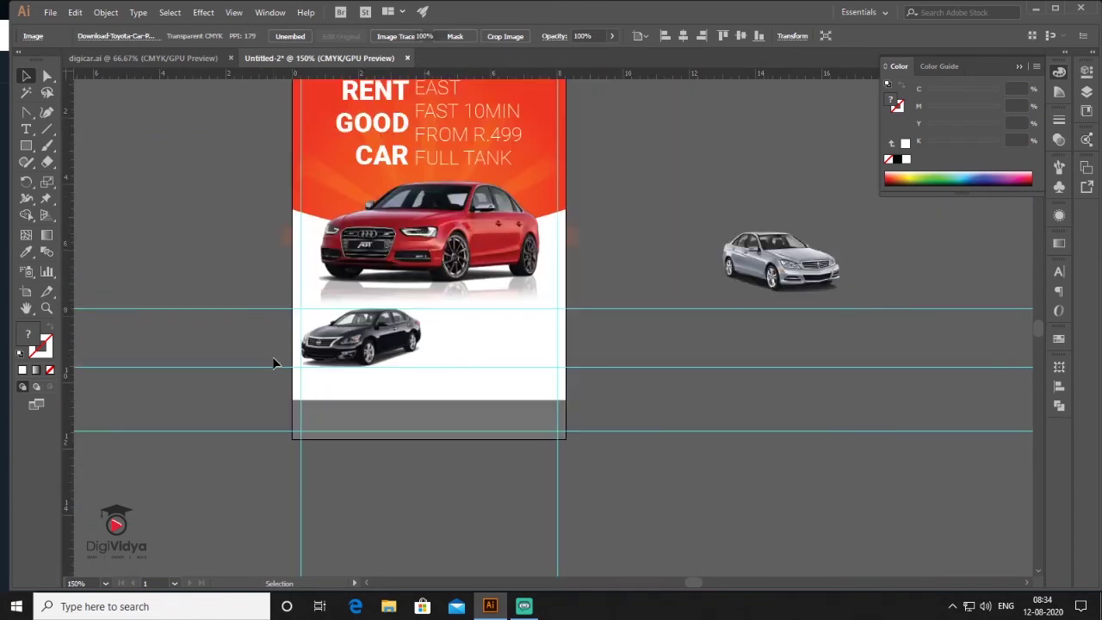
Reflect the silver car on the vertical axis and move it beside the black car.
click(805, 270)
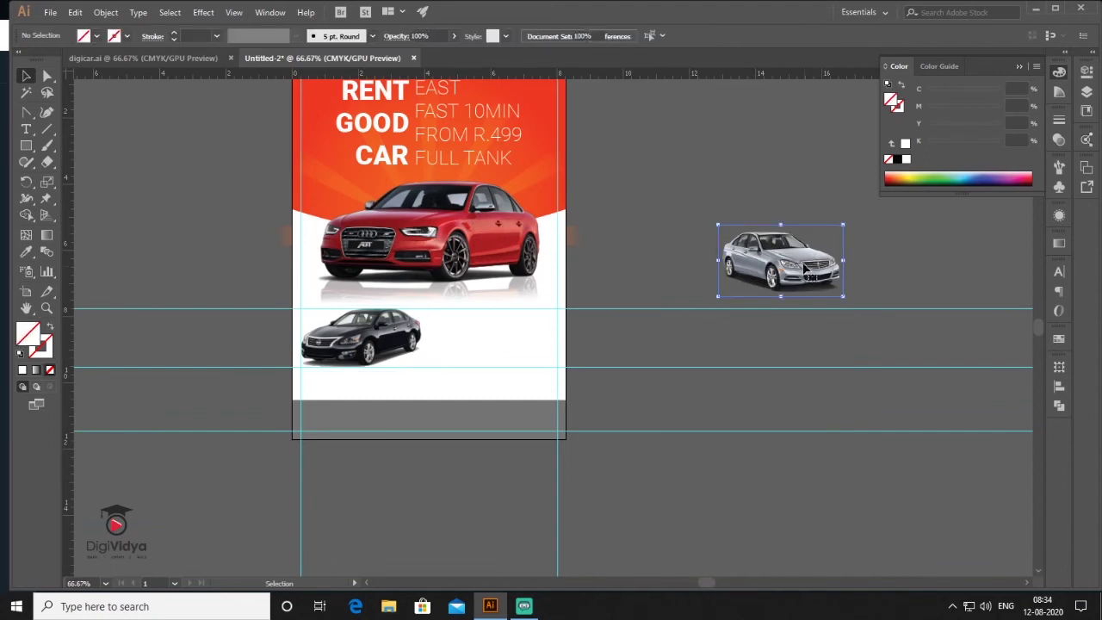
right_click(805, 269)
mouse_move(712, 409)
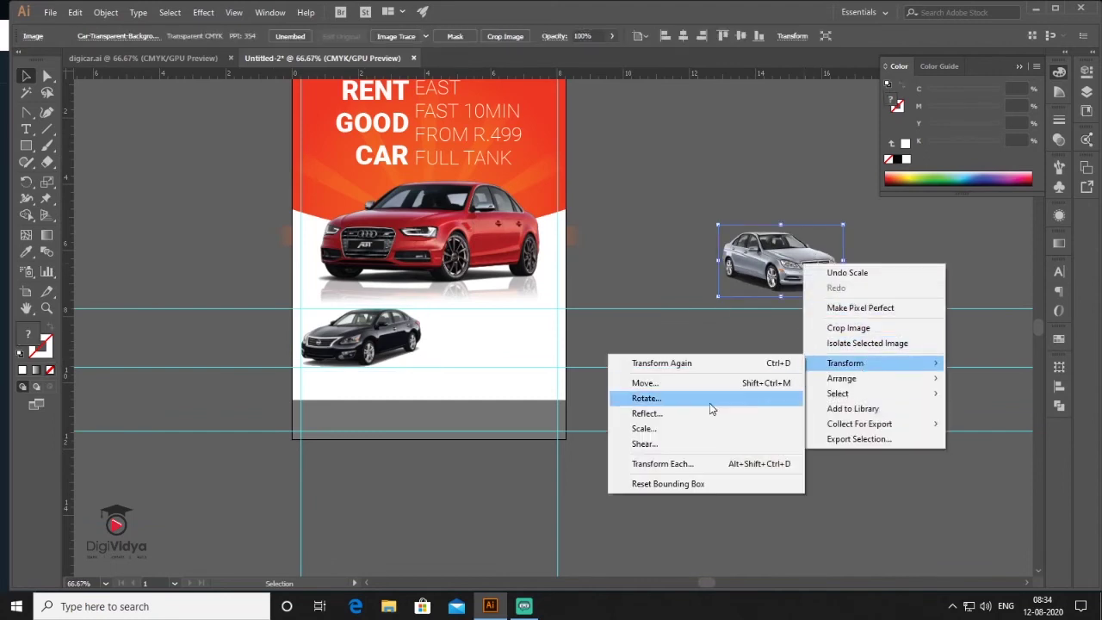
click(680, 413)
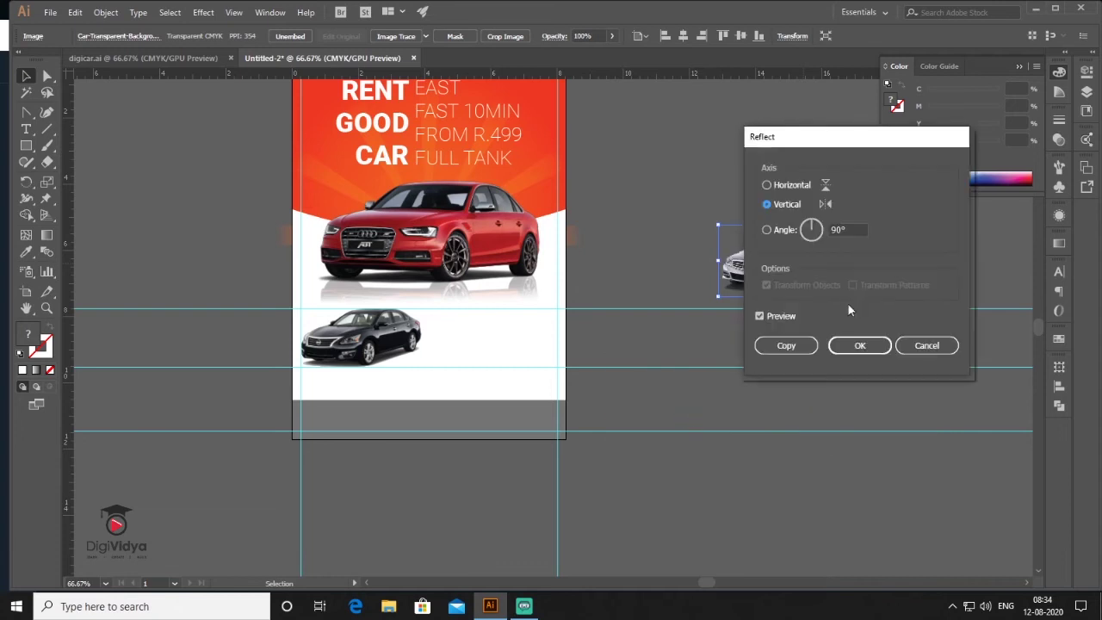
key(Return)
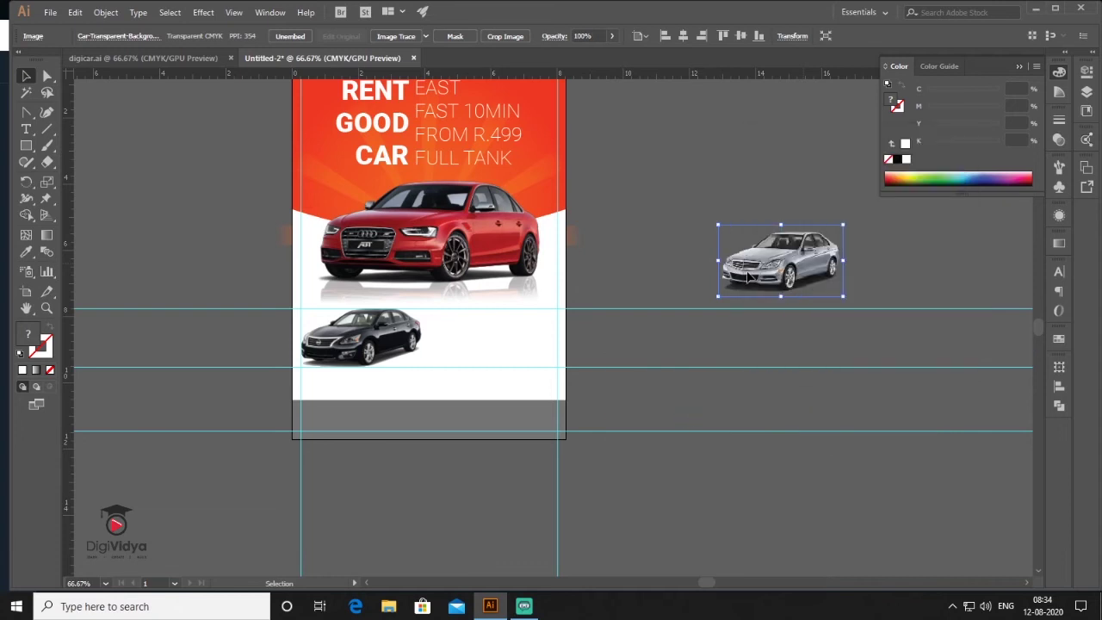
drag(749, 275, 473, 360)
key(ctrl+plus)
key(ctrl+plus)
key(ctrl+plus)
click(833, 353)
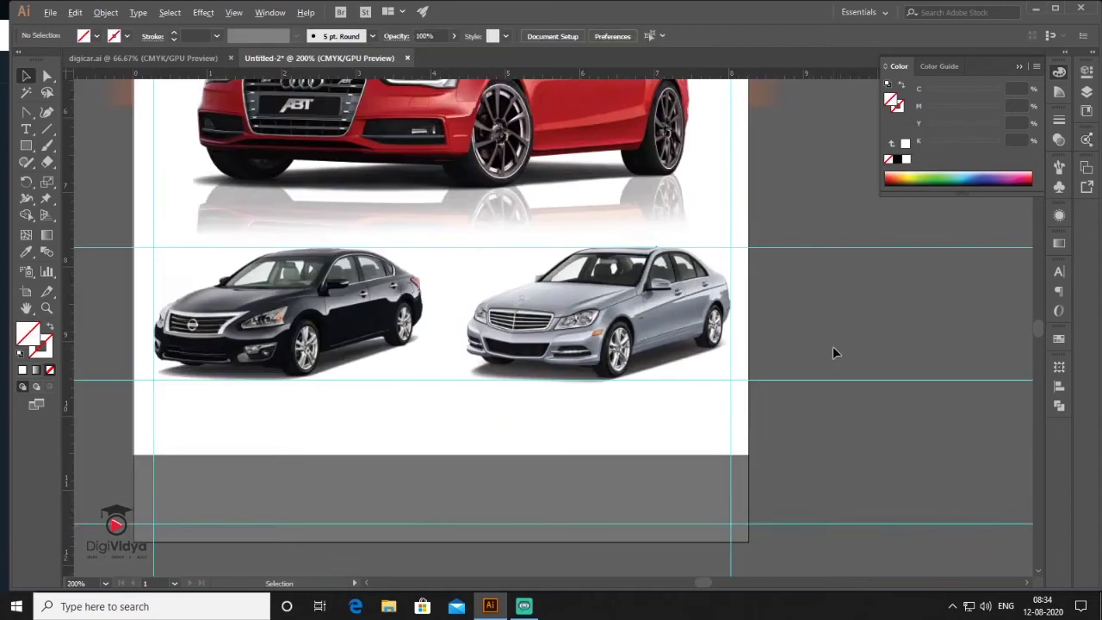
scroll(832, 346, down, 2)
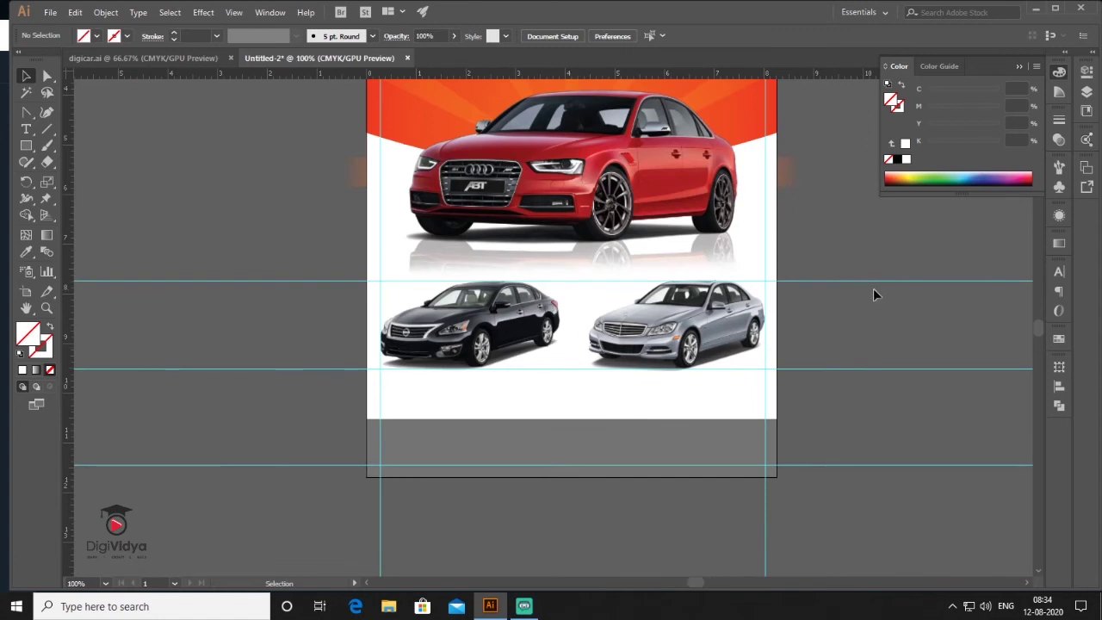
Draw a circle at the black car's top-left, filled with the banner's orange.
click(30, 148)
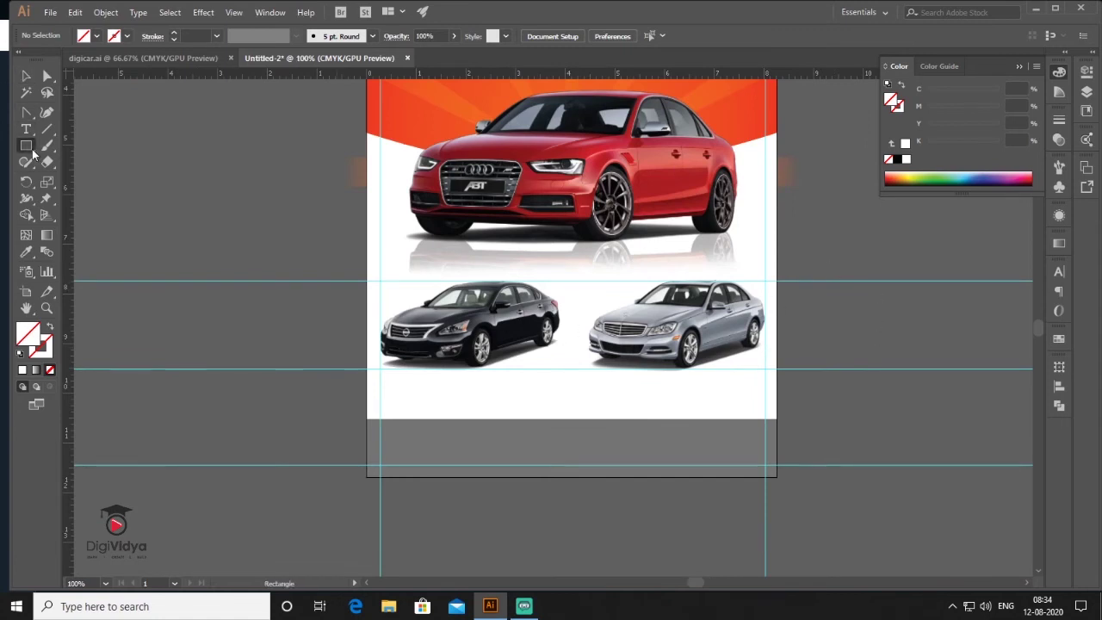
drag(32, 152, 95, 176)
drag(412, 293, 442, 323)
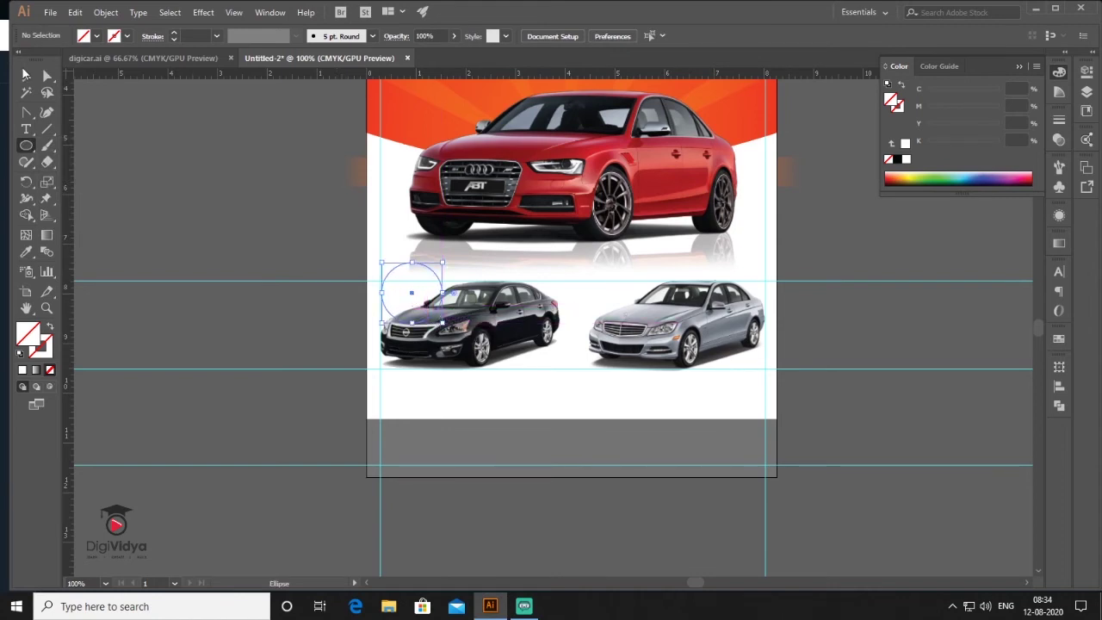
click(26, 75)
click(26, 252)
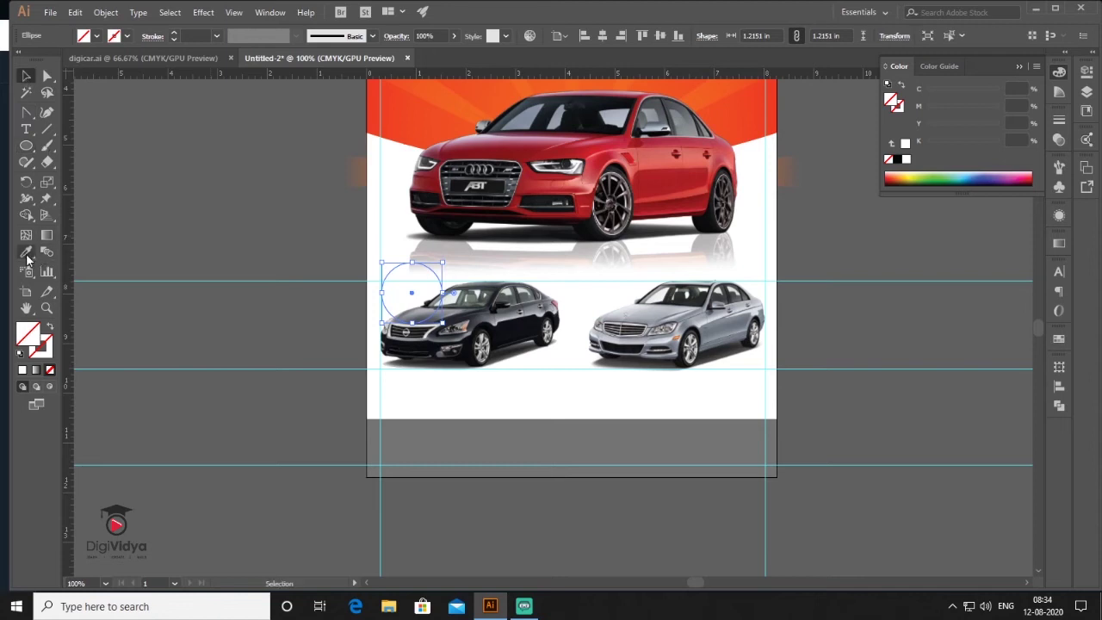
click(413, 118)
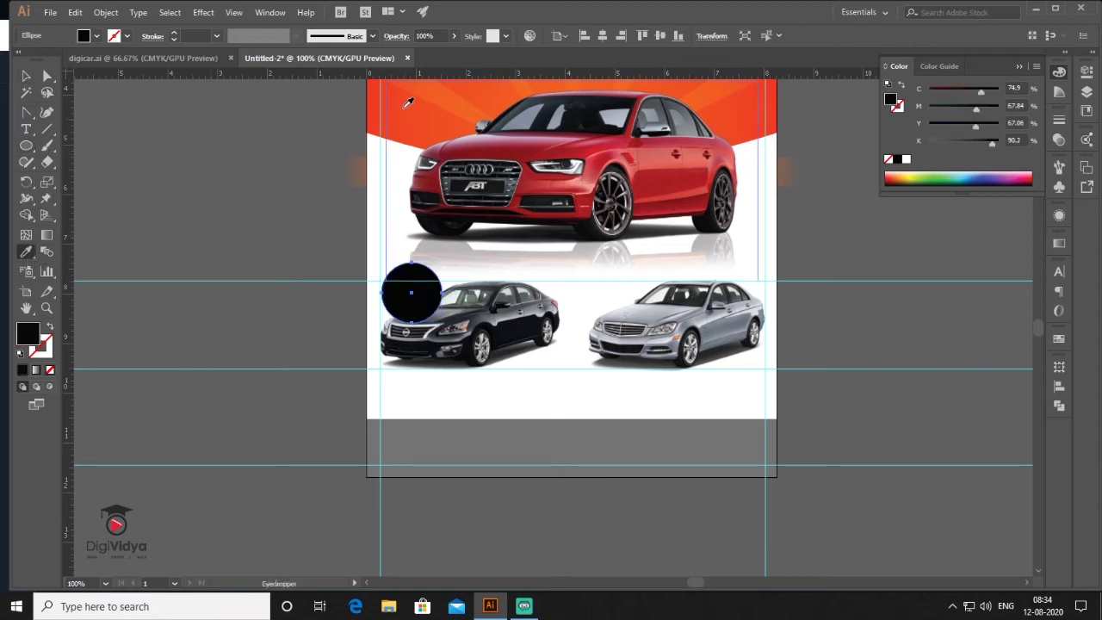
click(374, 91)
click(26, 76)
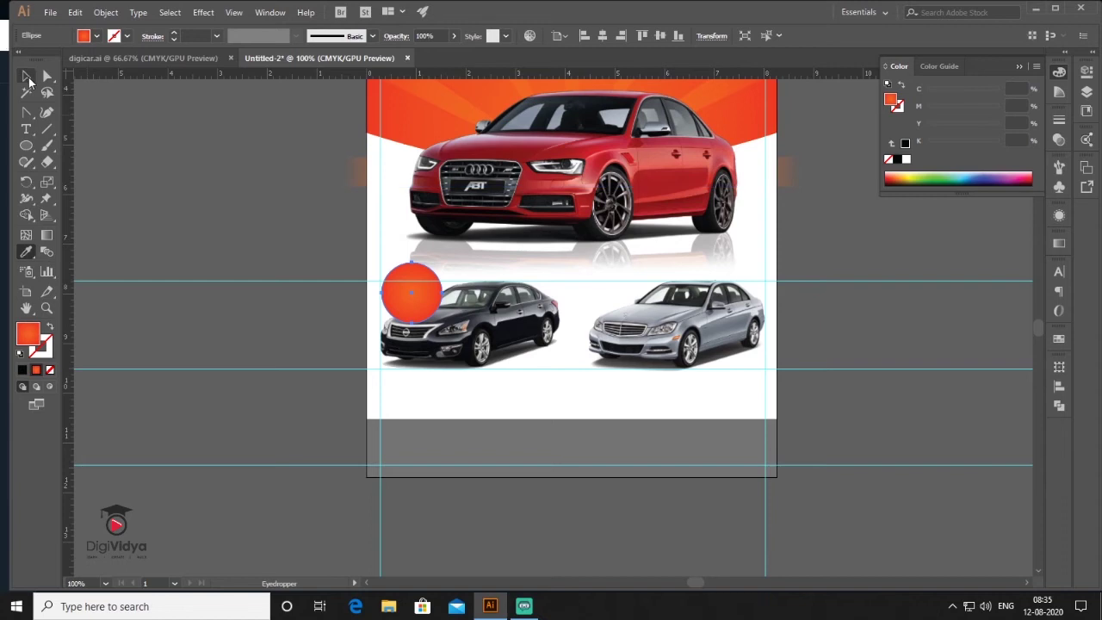
Give the circle a linear gradient.
click(1060, 245)
click(951, 258)
click(947, 270)
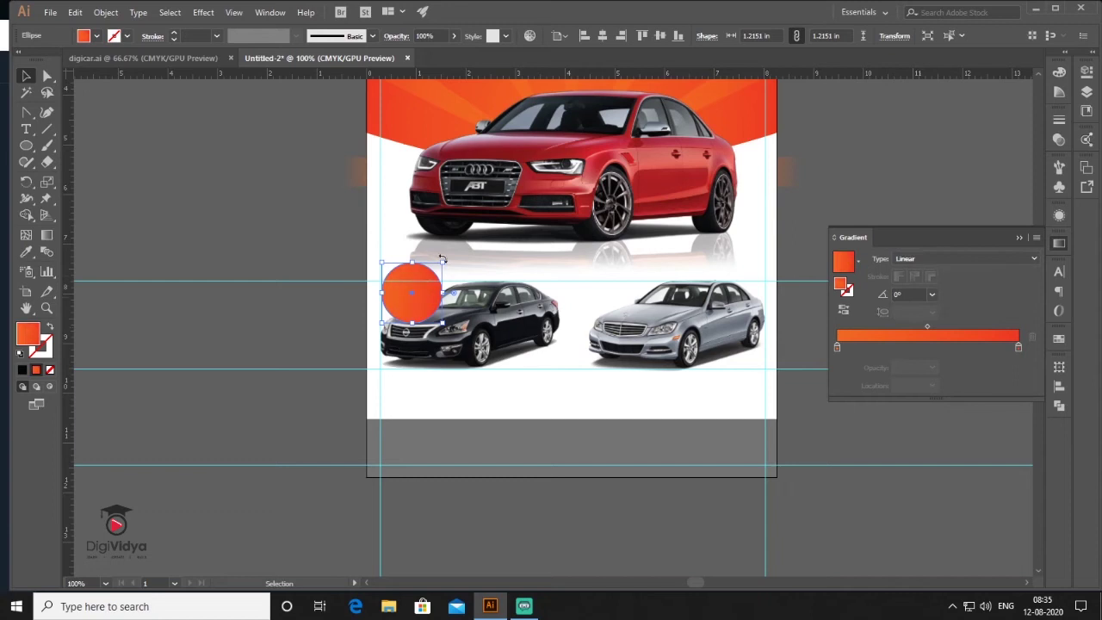
Bring the black car in front of the orange circle.
click(497, 334)
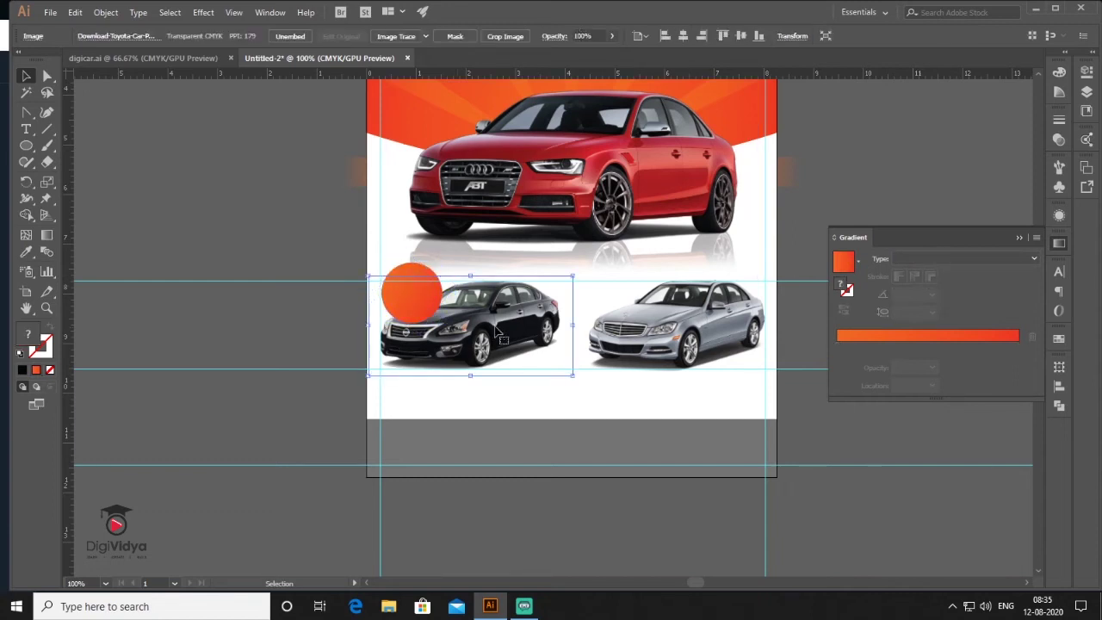
right_click(498, 334)
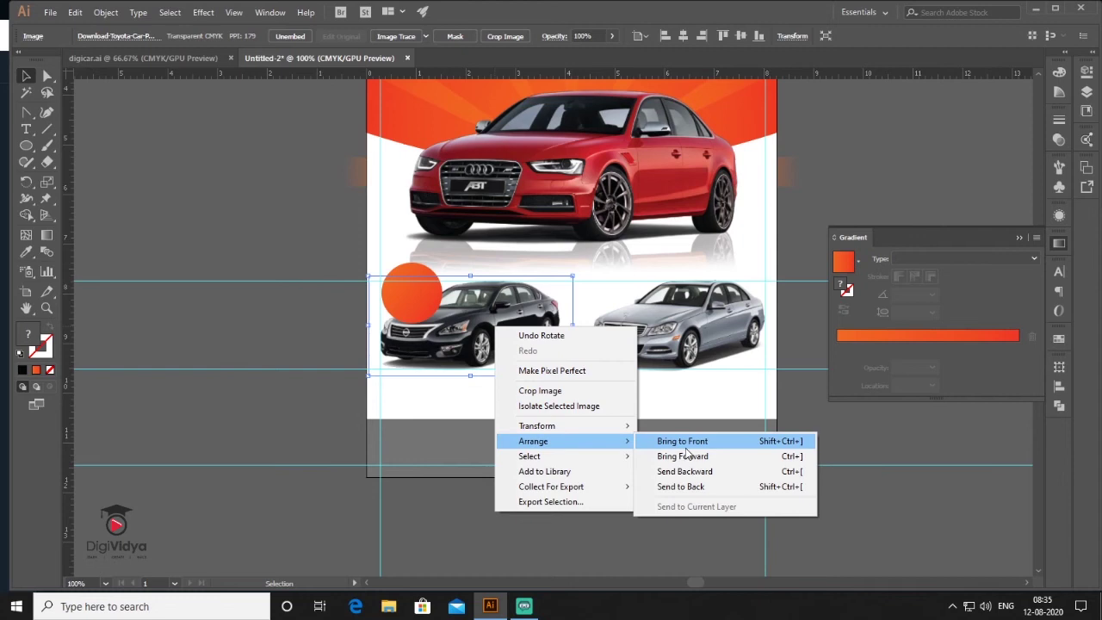
click(686, 451)
click(249, 227)
Add the price text 'R. 599' onto the orange circle.
click(27, 129)
click(204, 206)
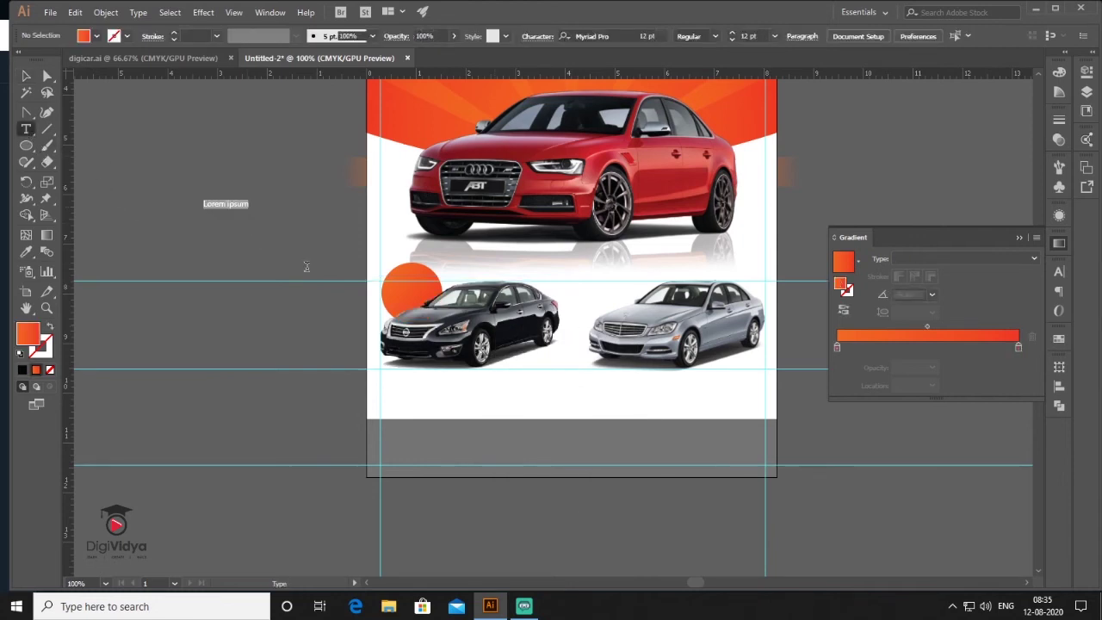
text(R. 599)
drag(235, 208, 419, 290)
scroll(419, 290, up, 3)
click(437, 273)
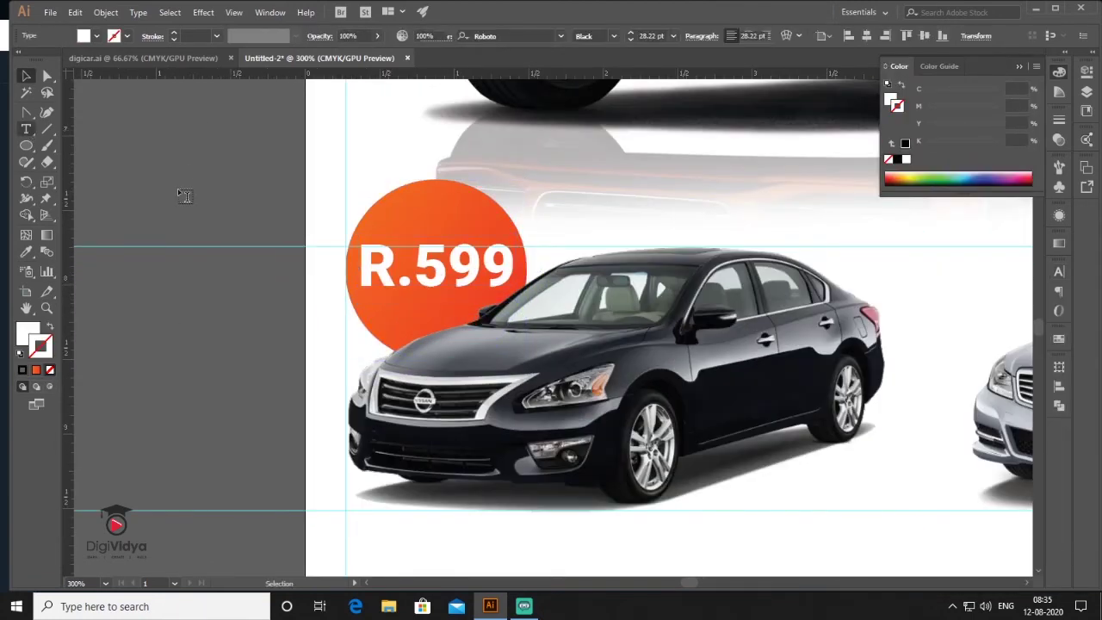
ctrl+click(225, 190)
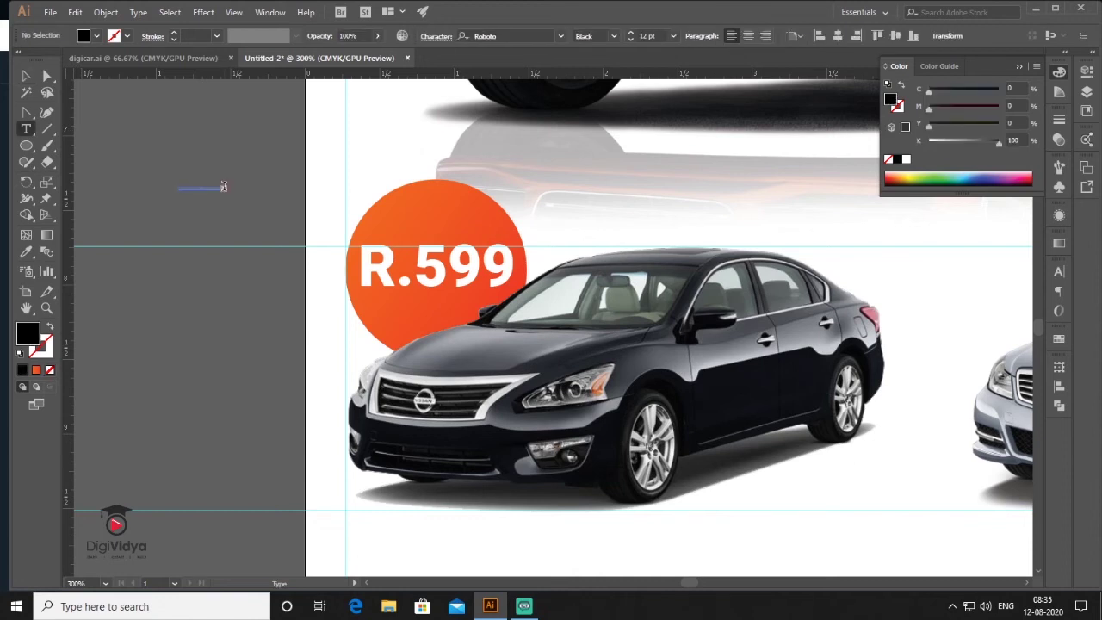
Add a 'NISSAN' label beside the badge and copy circle and label onto the silver car.
click(178, 208)
text(NISSAN)
drag(216, 194, 581, 232)
key(ctrl+1)
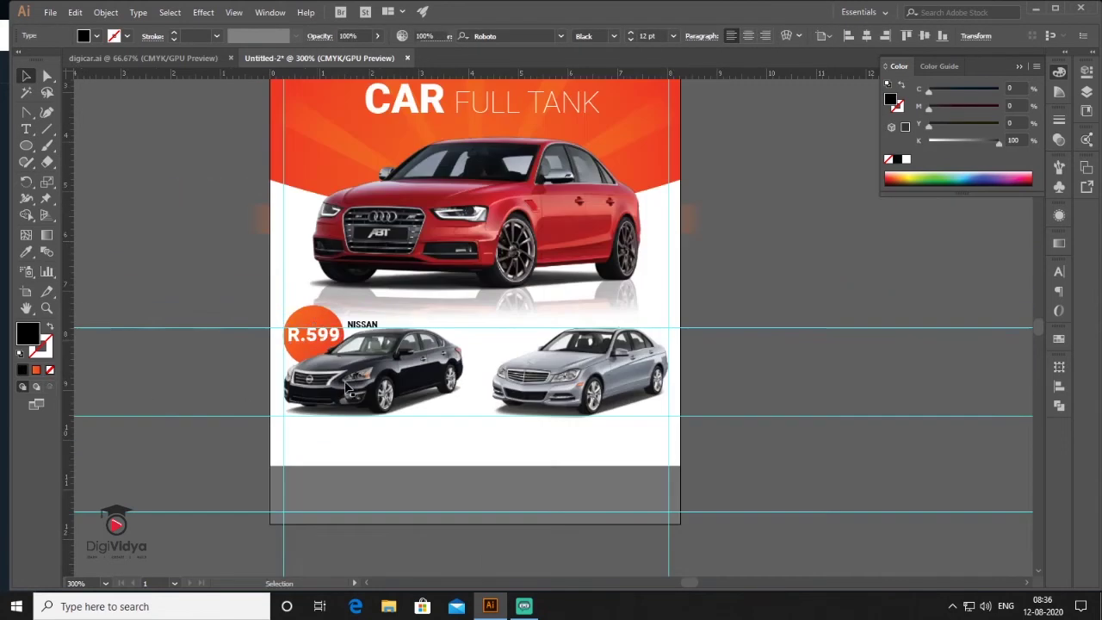
drag(313, 335, 528, 336)
Bring the silver car in front of its copied price circle.
shift+click(633, 396)
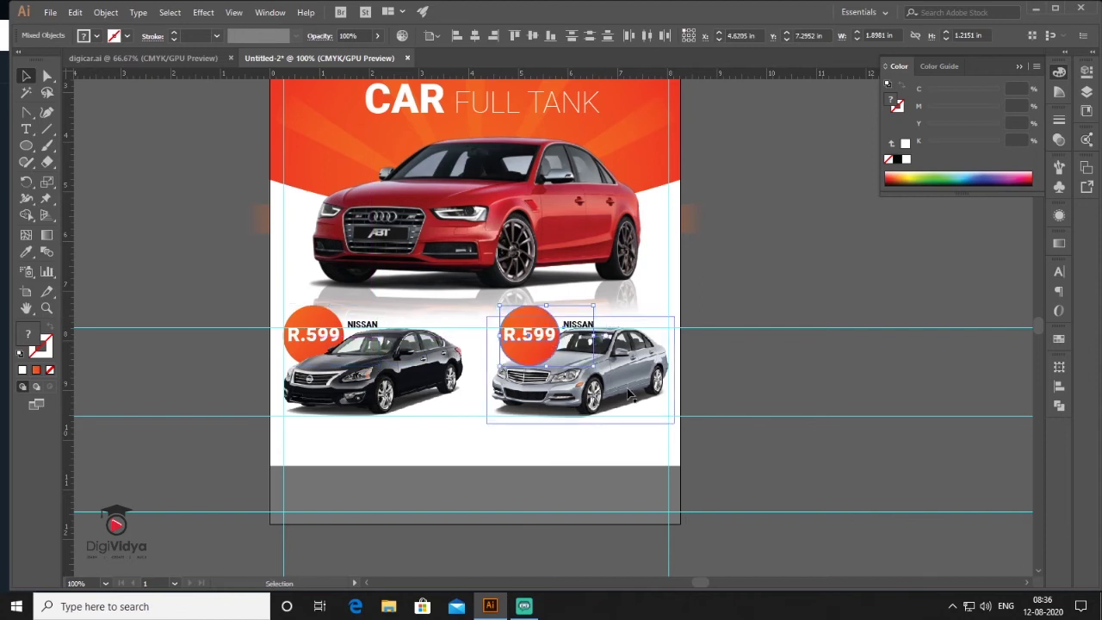
click(619, 357)
right_click(620, 357)
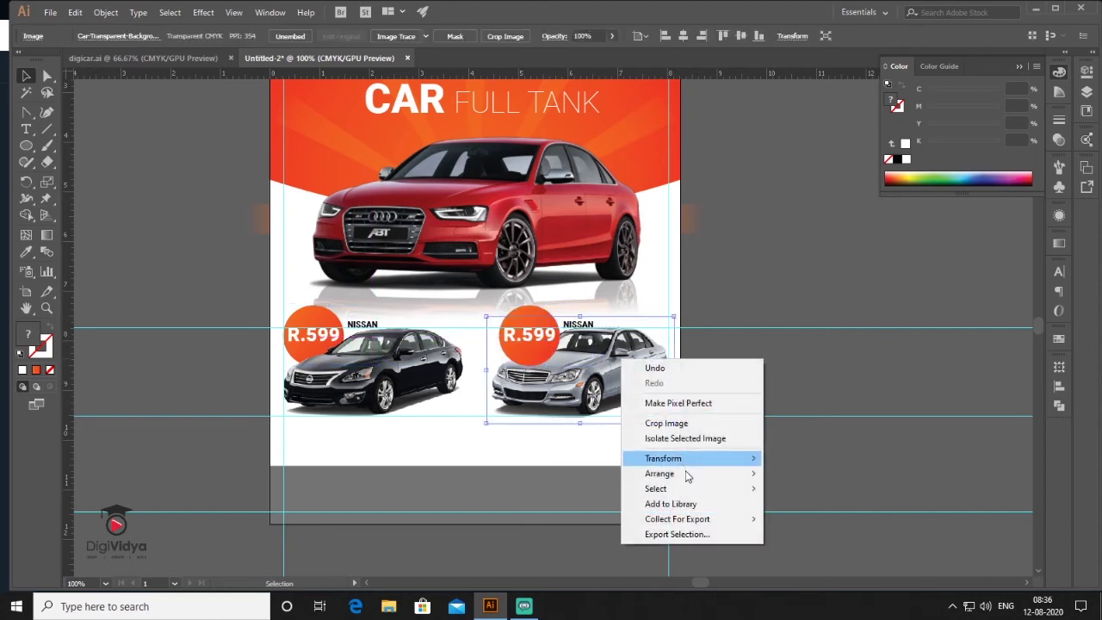
click(787, 473)
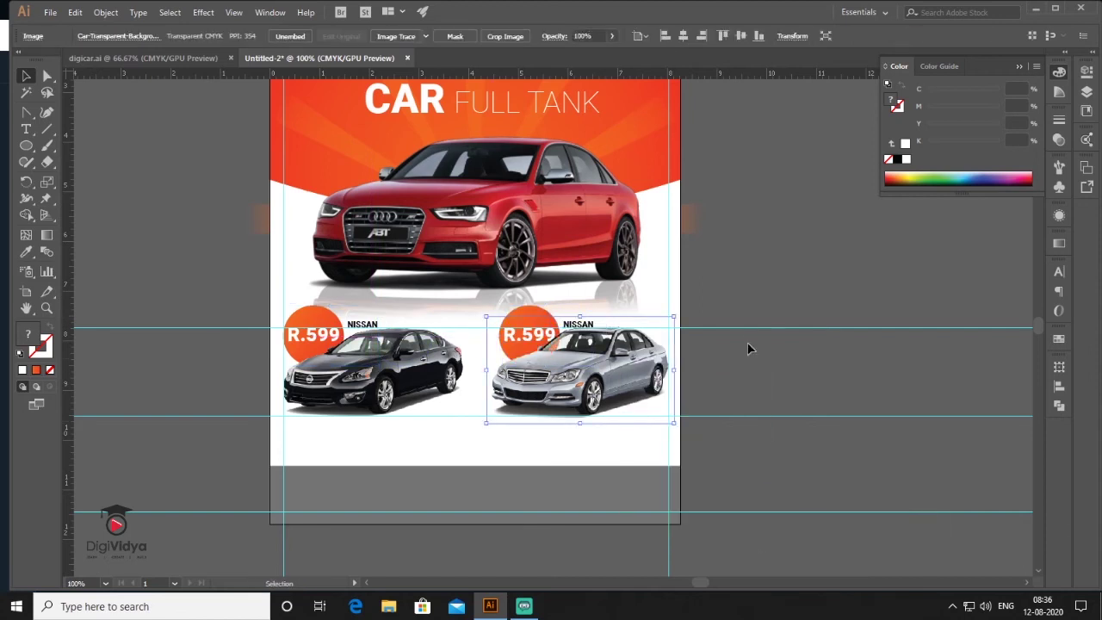
click(749, 270)
scroll(540, 361, up, 2)
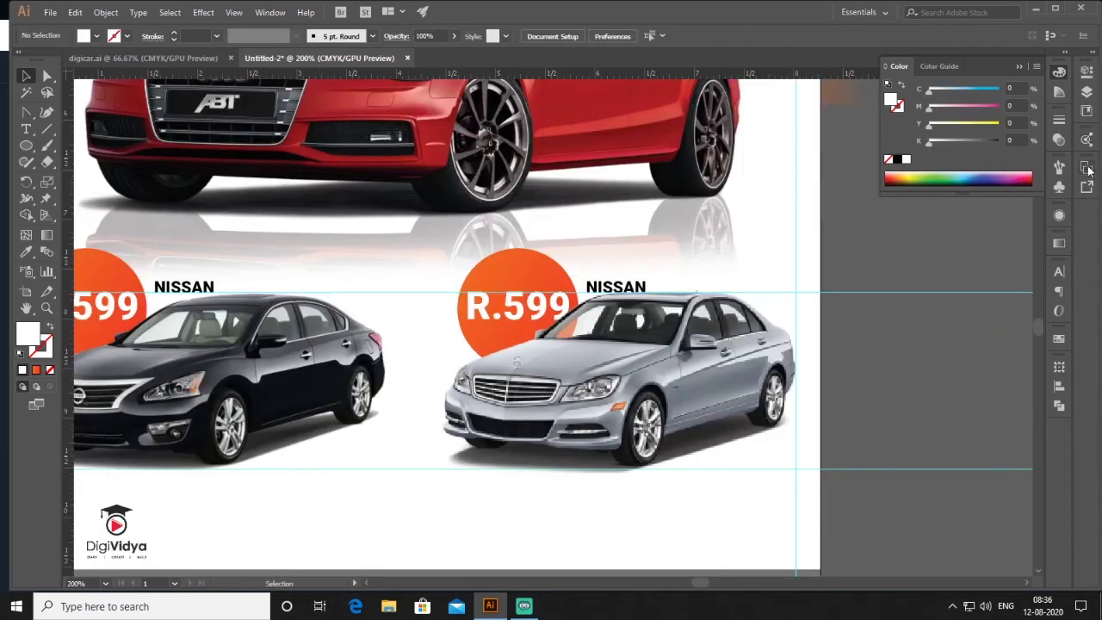
Cut the Mercedes via Layers, relabel the badge R.999 and S-CLASS, then paste the car back.
click(1088, 169)
click(1087, 91)
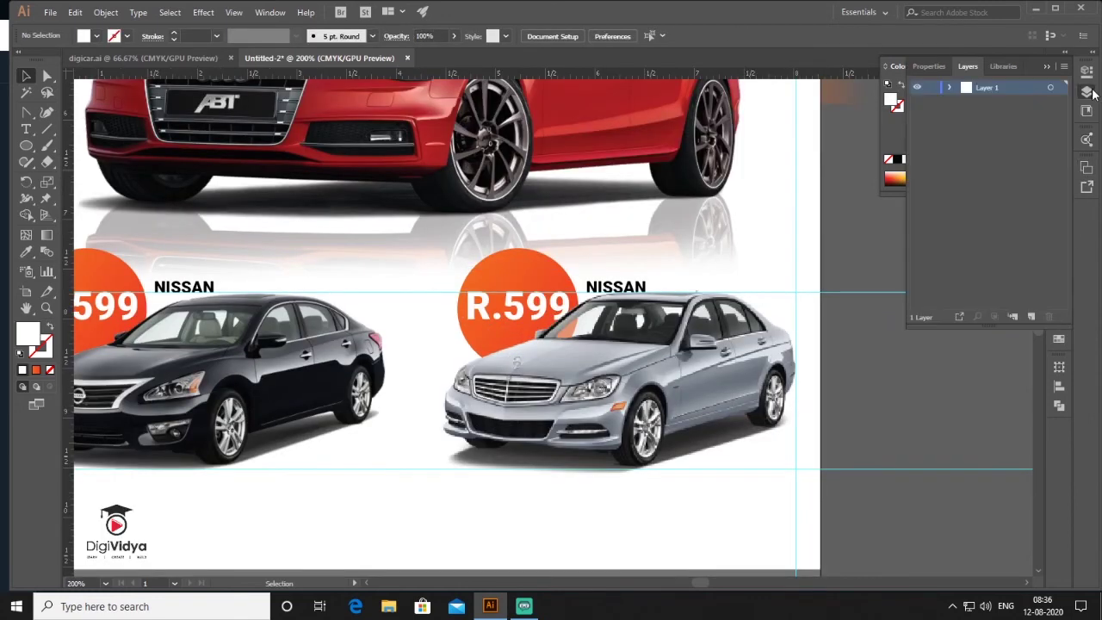
click(949, 88)
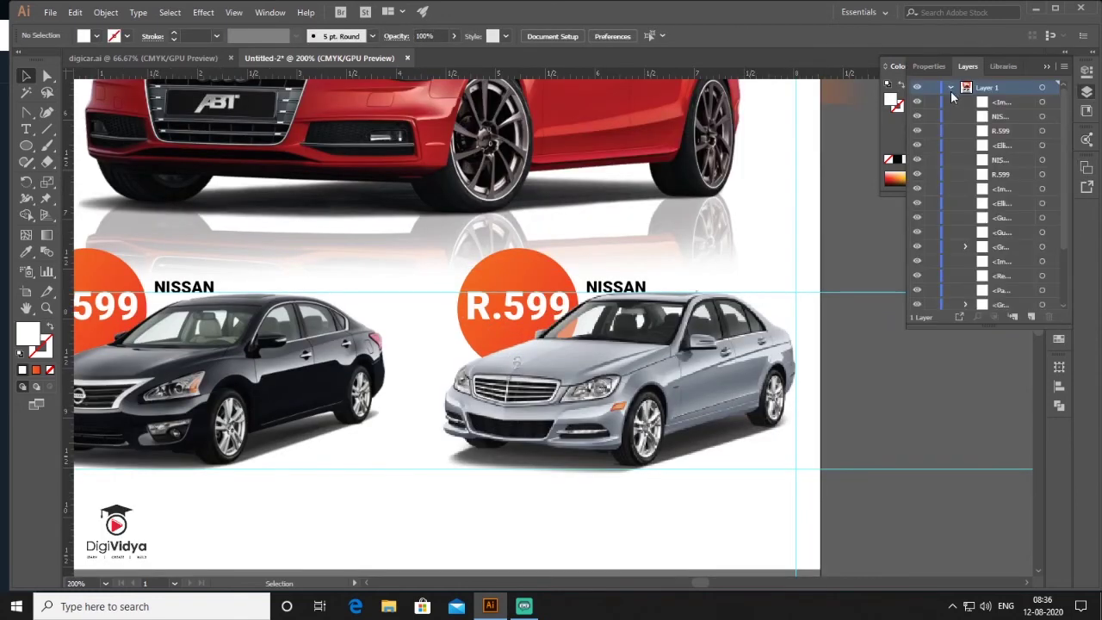
click(676, 417)
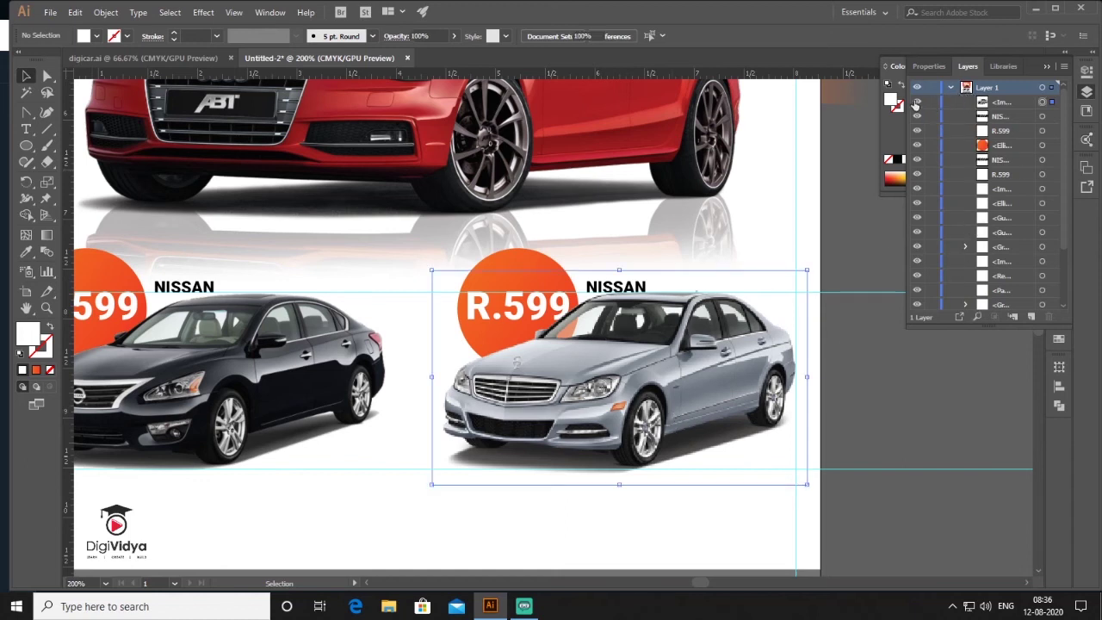
key(Delete)
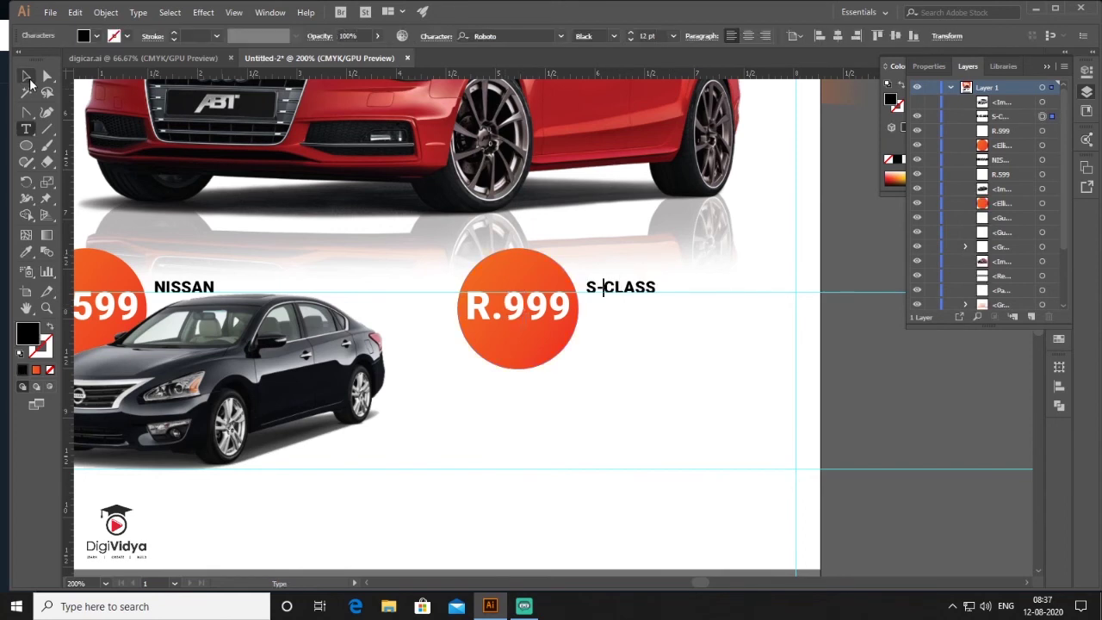
click(29, 78)
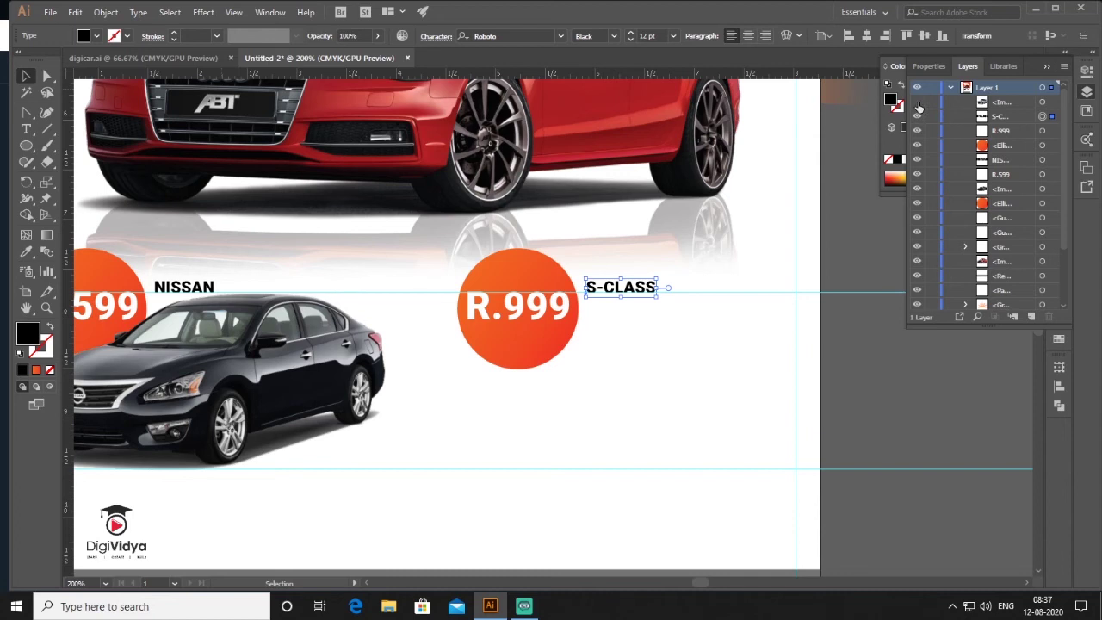
key(ctrl+v)
click(860, 362)
Reselect the pasted Mercedes and pan across the poster to review both badges.
click(692, 311)
key(ctrl+minus)
key(ctrl+minus)
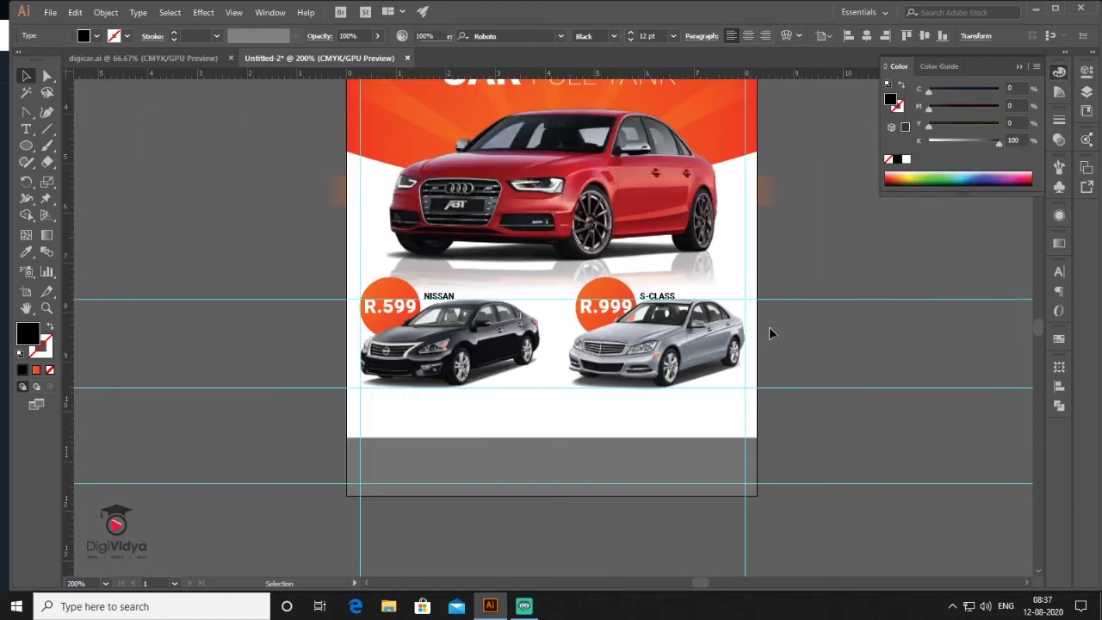
click(849, 350)
drag(721, 318, 663, 281)
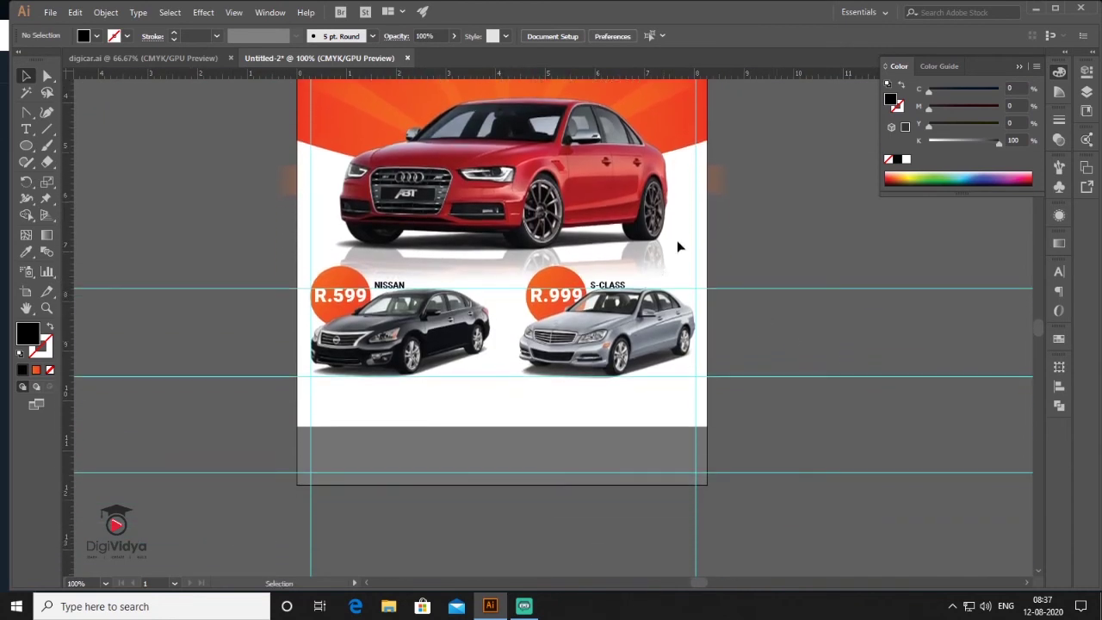
click(27, 129)
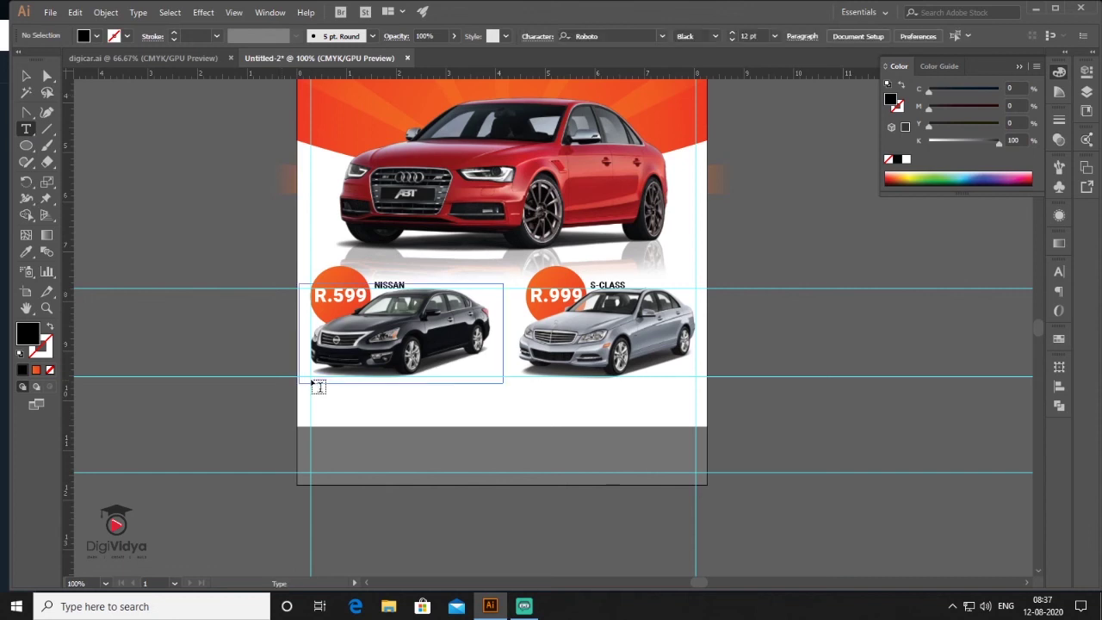
Draw a poster-width Lorem ipsum text frame under the two cars and centre-align it.
drag(314, 384, 694, 423)
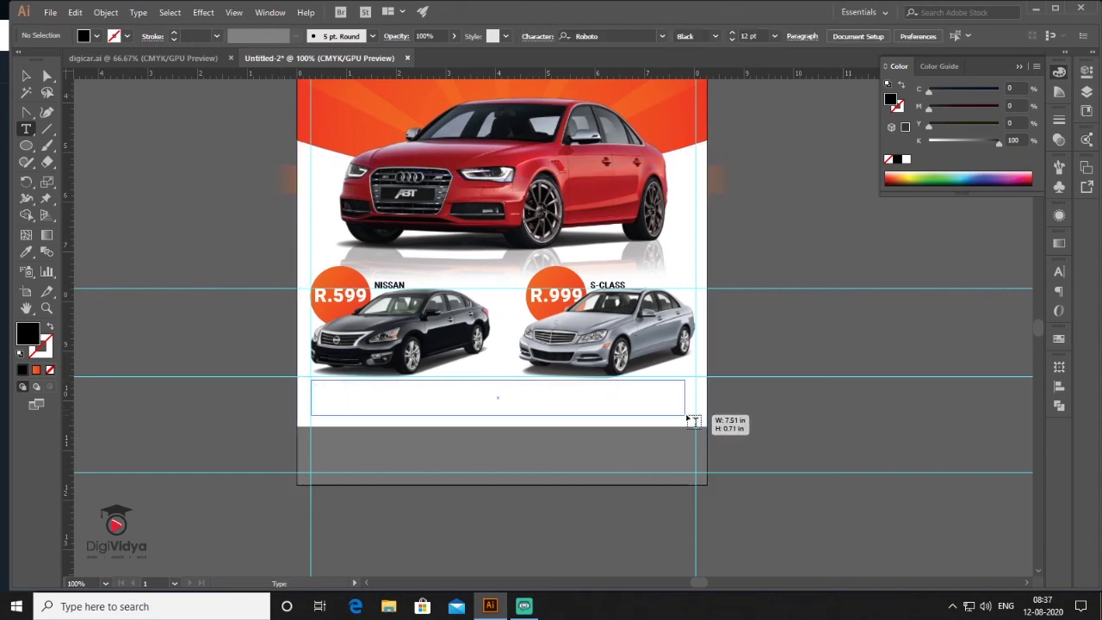
drag(695, 422, 697, 427)
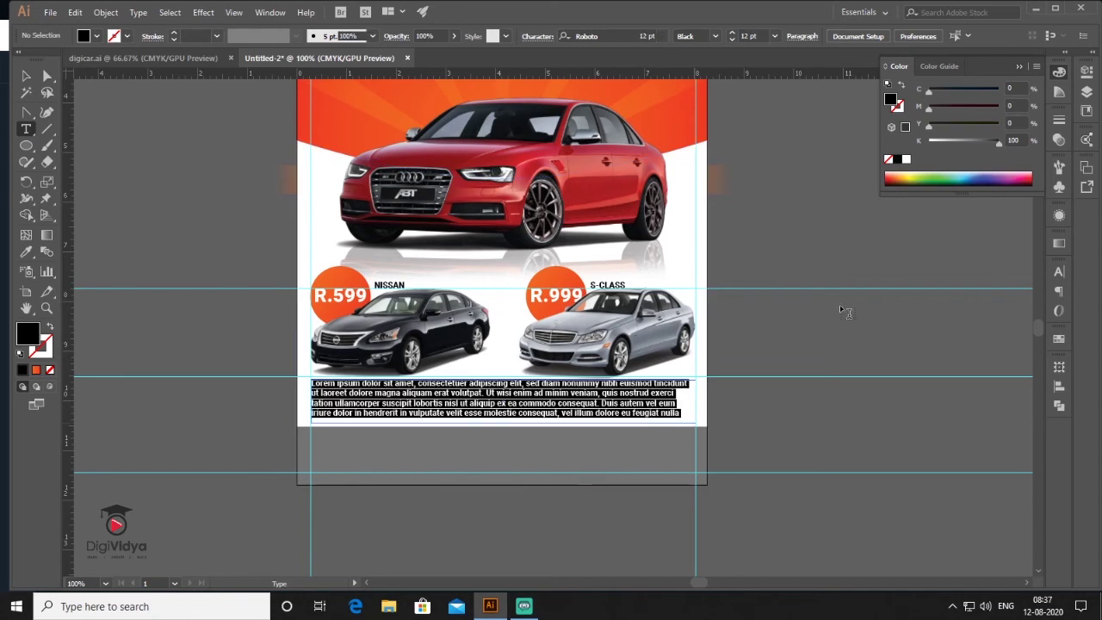
click(27, 77)
click(1060, 291)
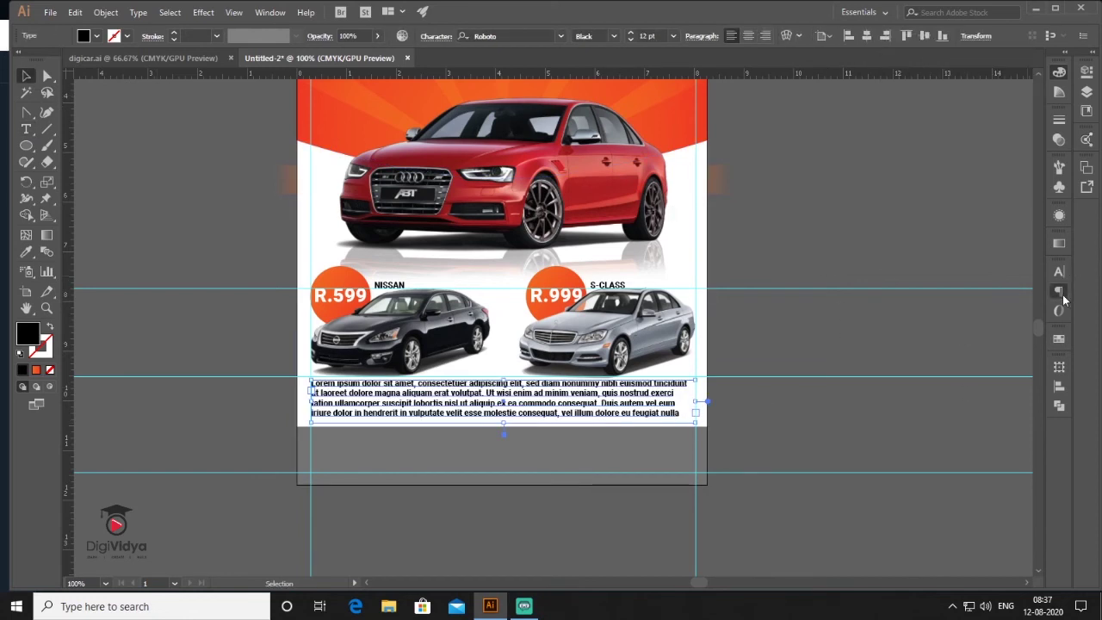
click(920, 289)
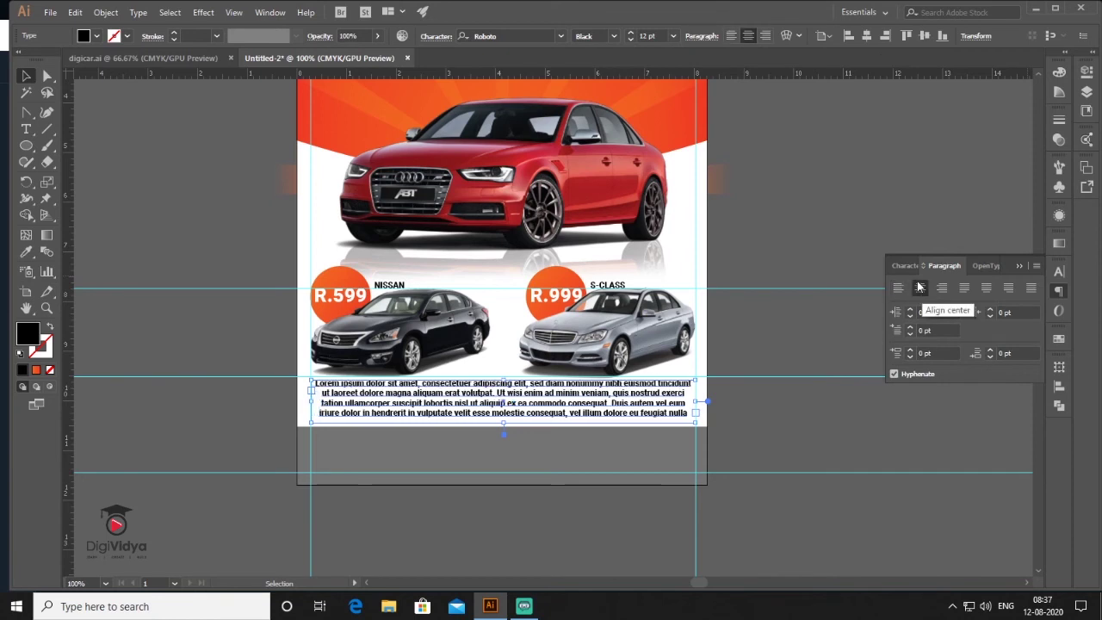
click(905, 265)
click(1034, 305)
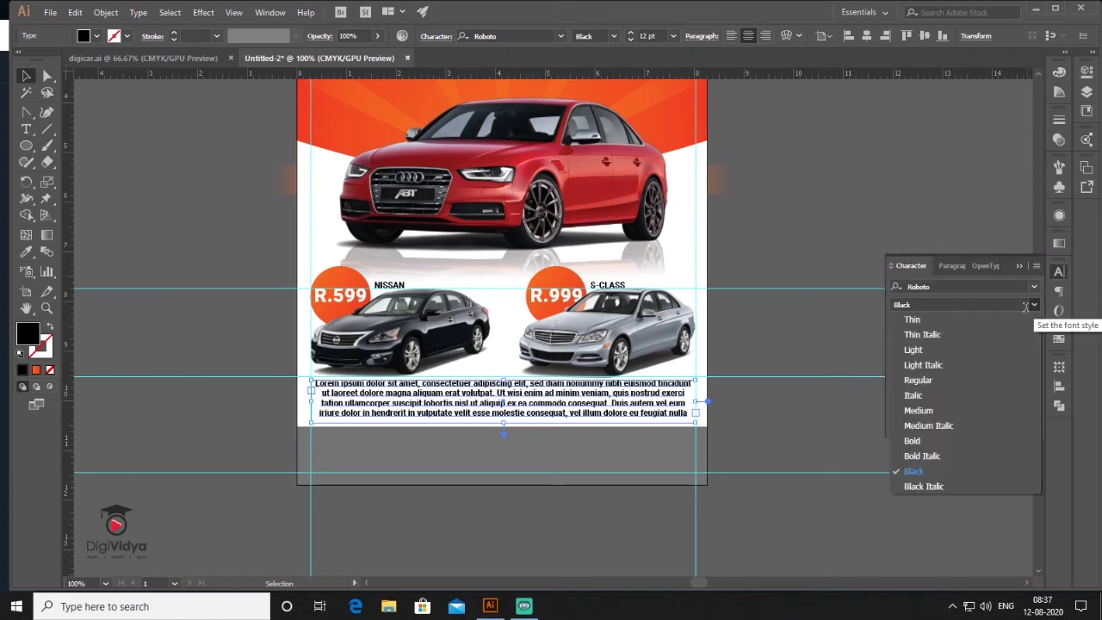
Set the body paragraph to Roboto Regular with fill colour #898888.
click(918, 379)
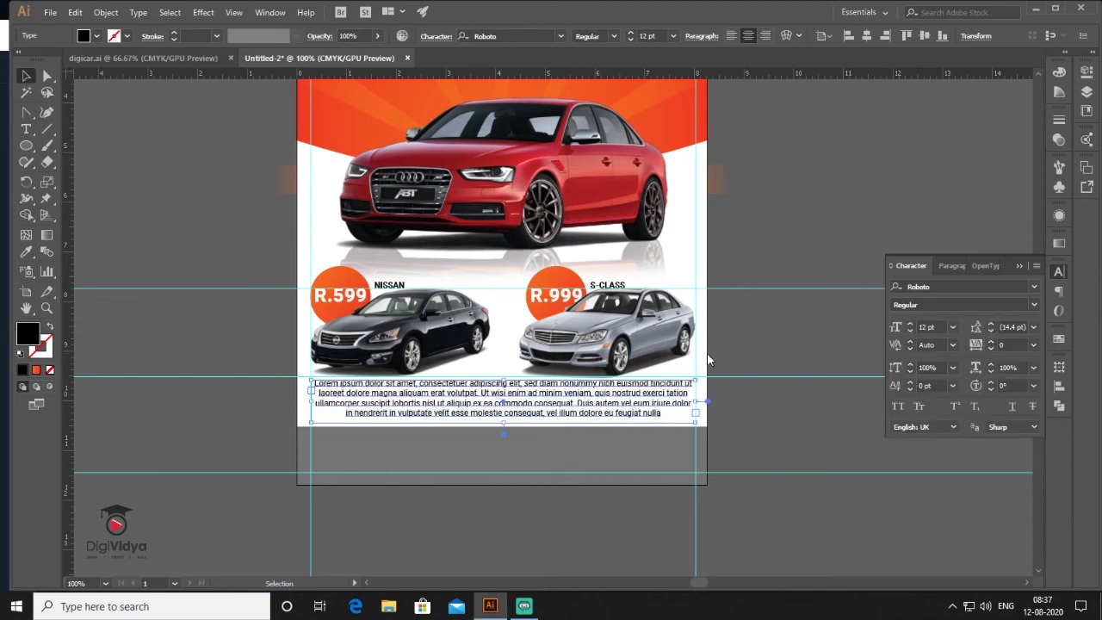
click(560, 381)
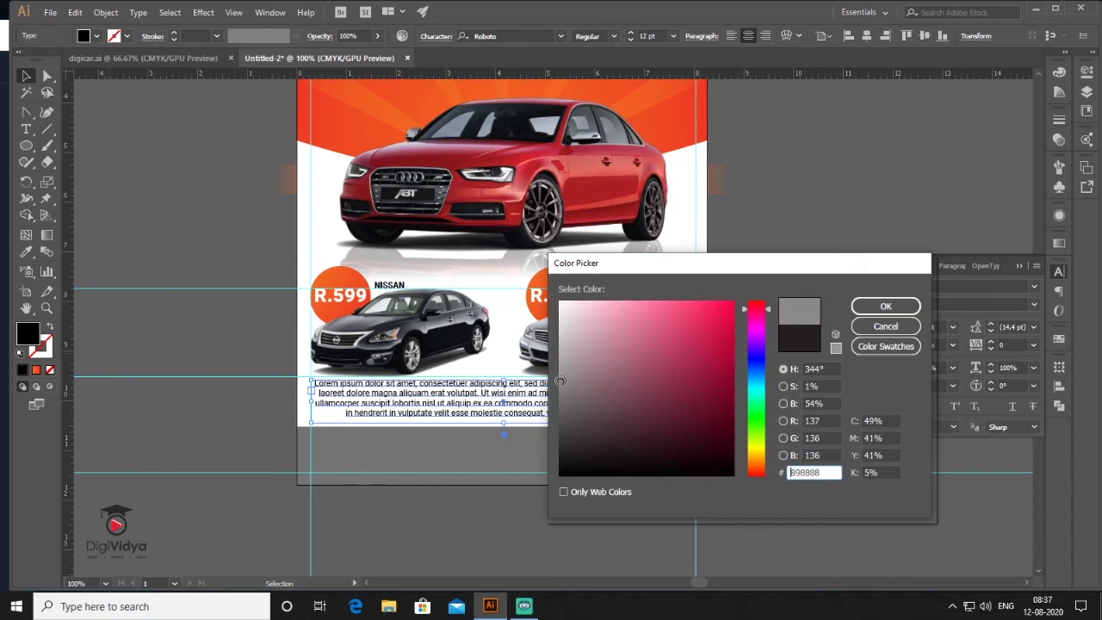
click(886, 306)
key(ctrl+minus)
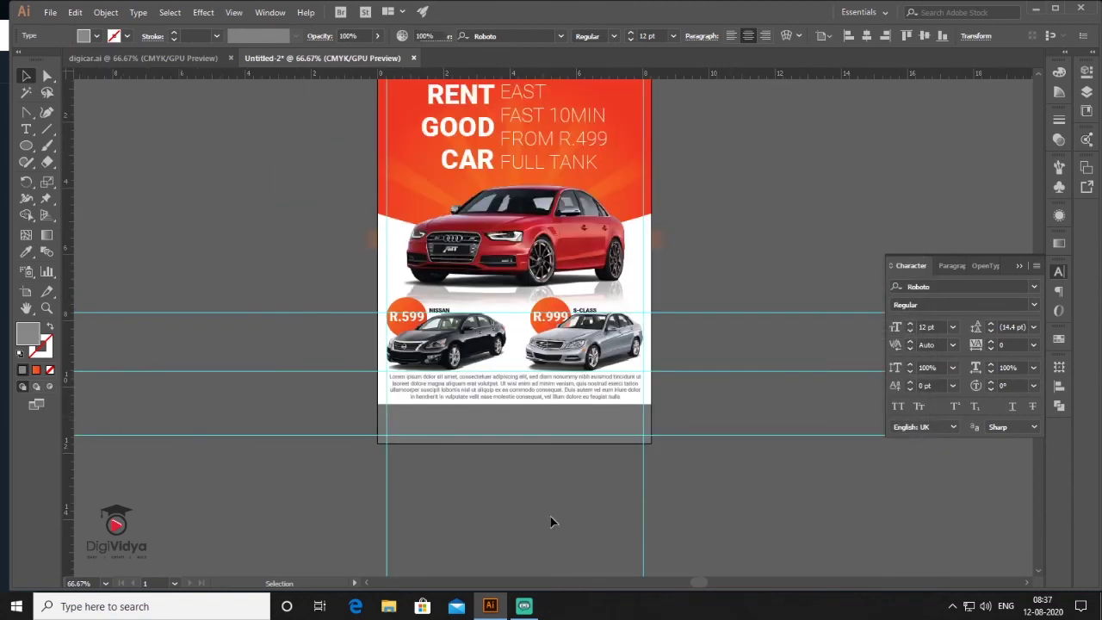
scroll(506, 514, up, 1)
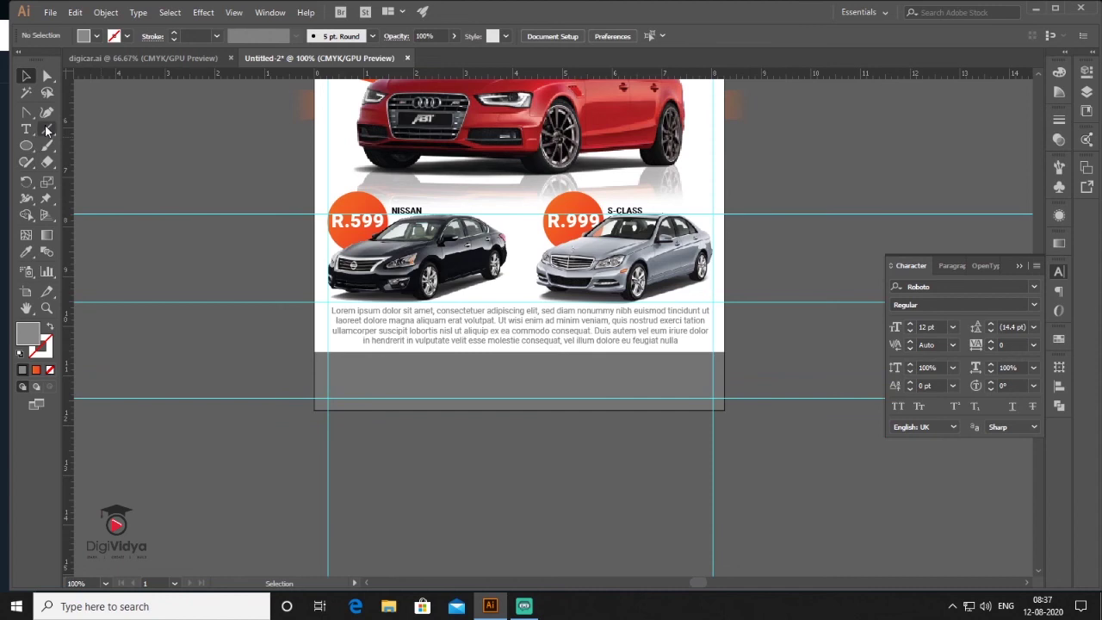
Draw a 3 pt line below the body text, expand it, and fill it with the orange gradient.
drag(406, 384, 724, 383)
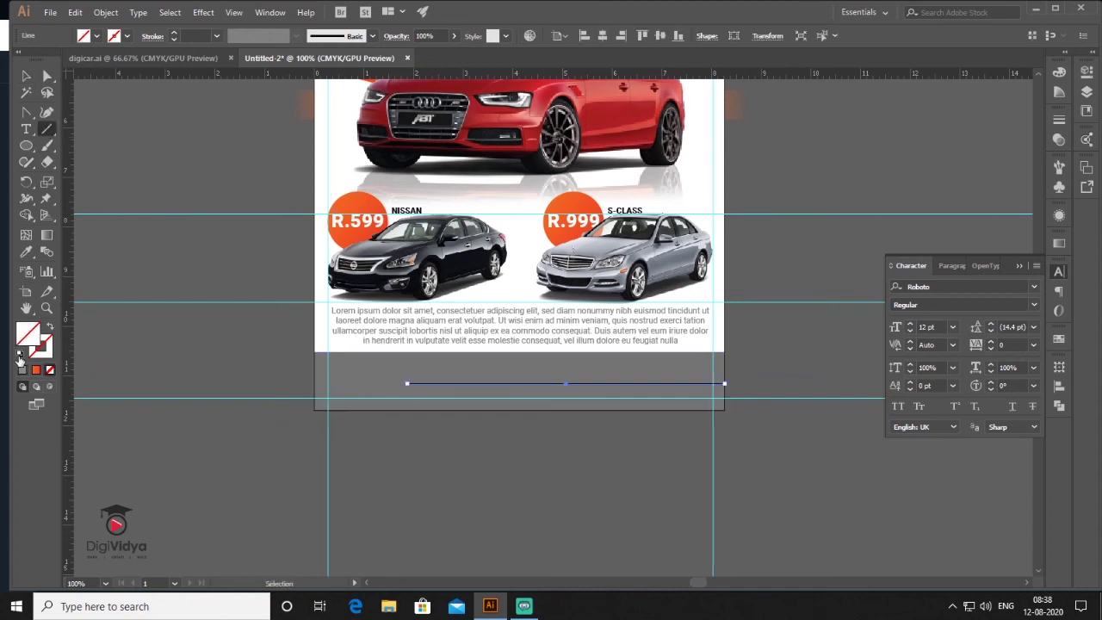
key(d)
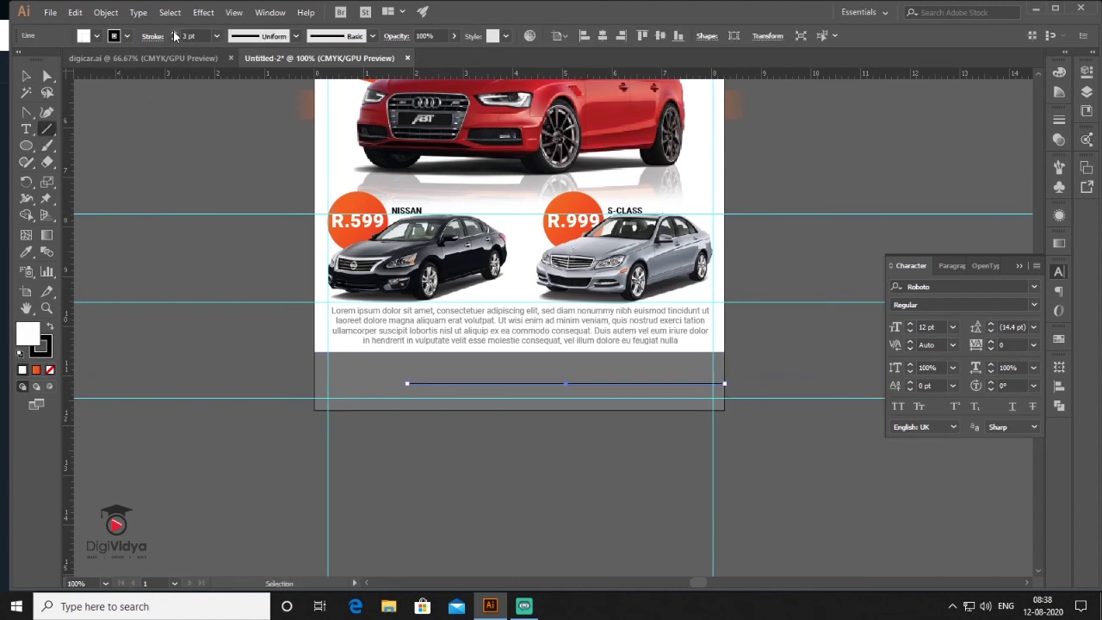
click(106, 12)
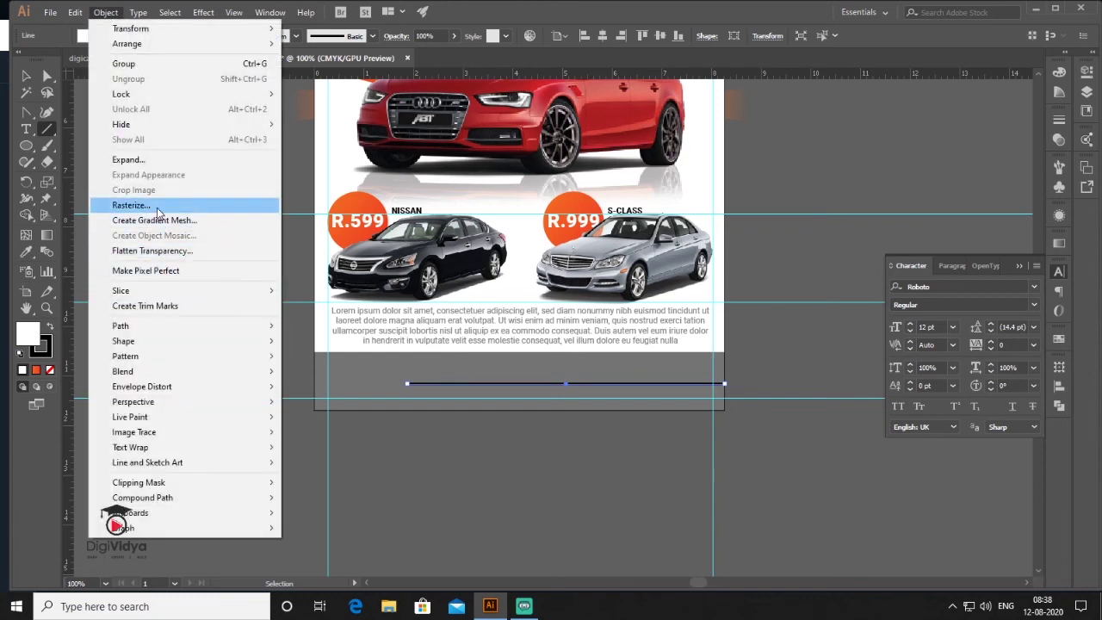
click(154, 162)
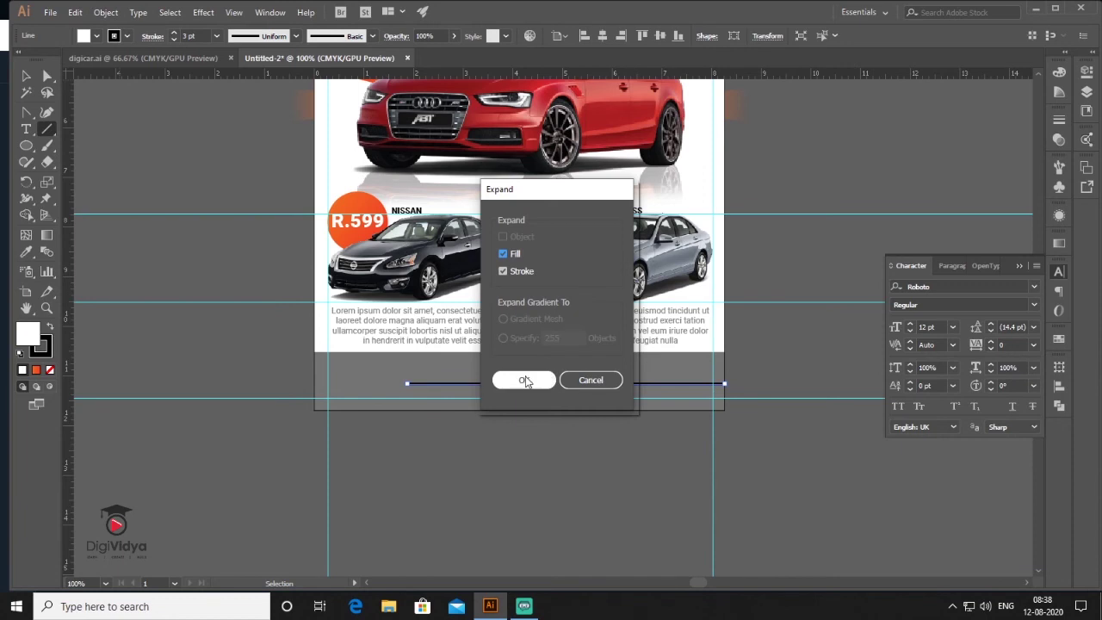
click(521, 379)
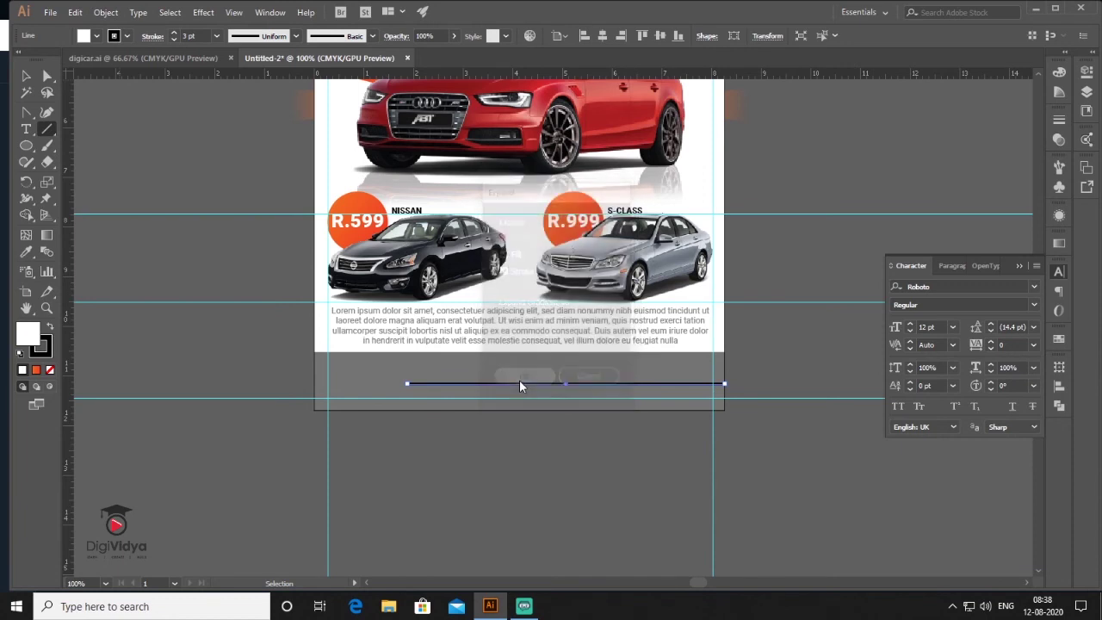
click(36, 370)
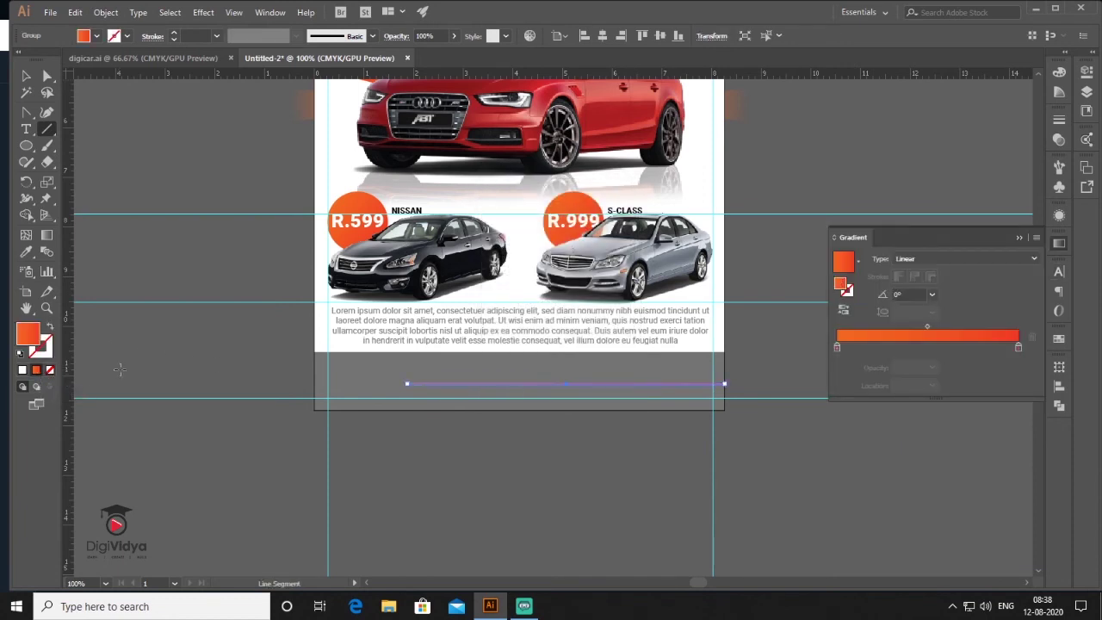
click(26, 75)
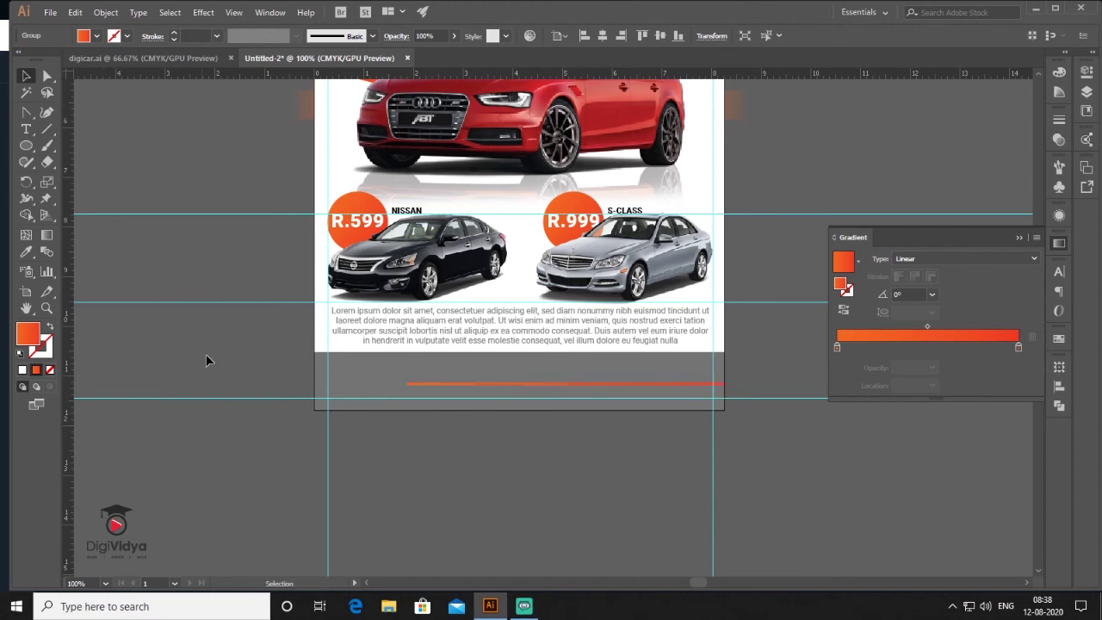
click(205, 355)
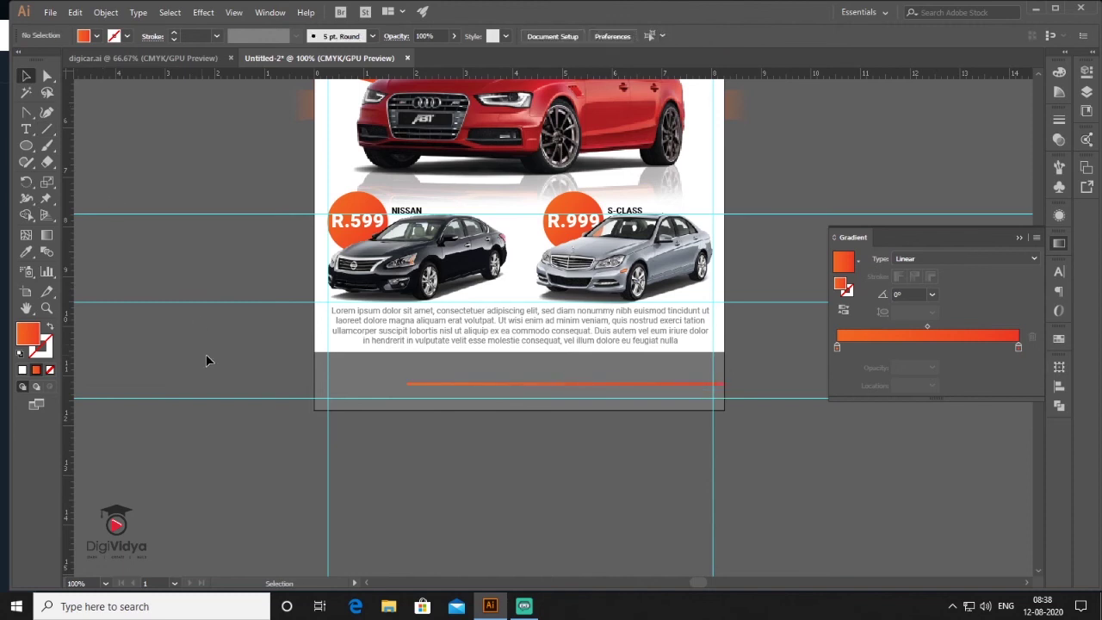
Type the footer line with address, 'Call' phone number and website, and move it into the grey band.
click(25, 130)
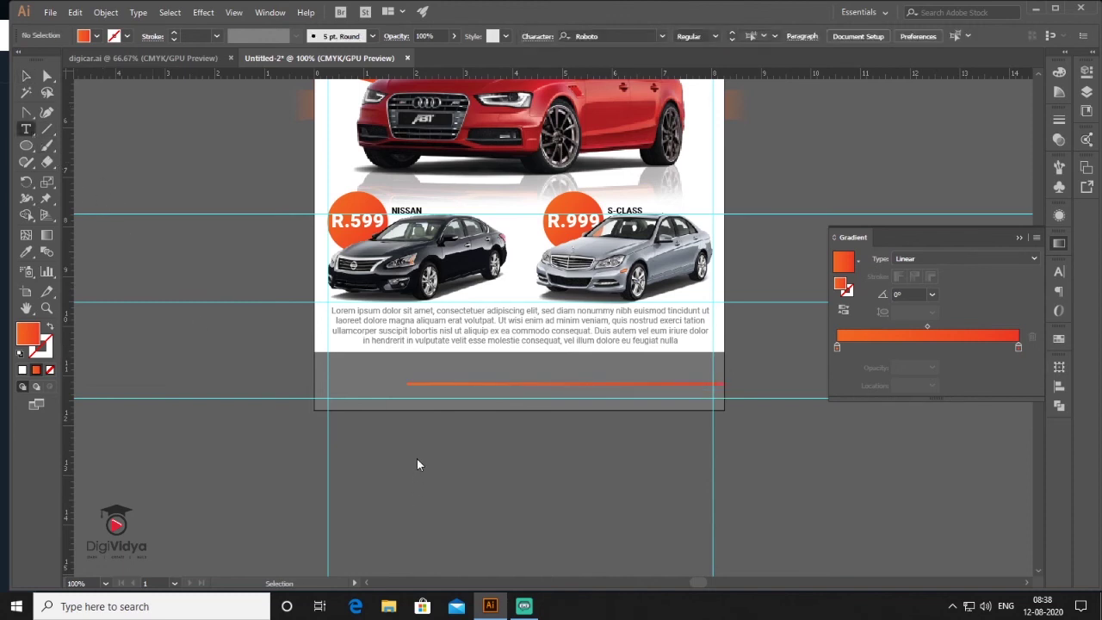
click(419, 461)
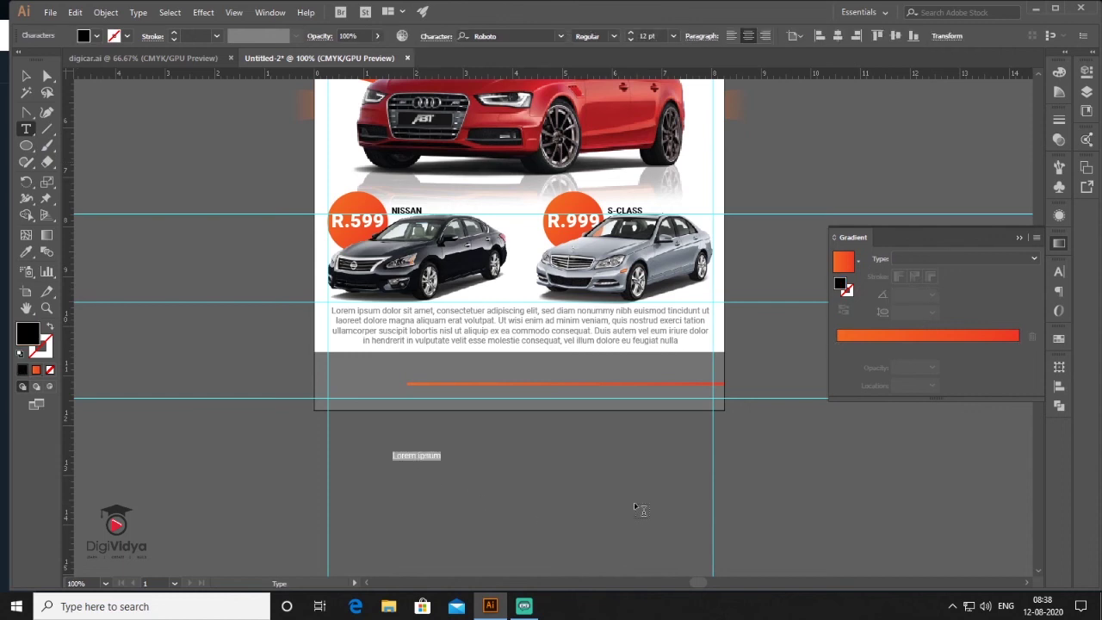
text(xt., New delhi)
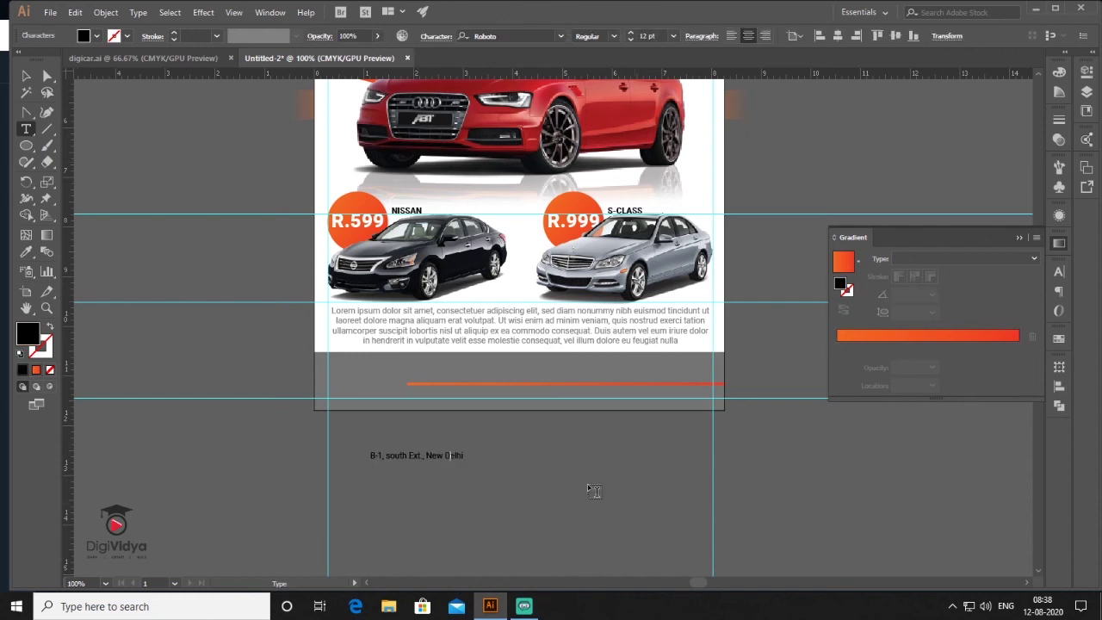
key(Escape)
drag(469, 454, 574, 369)
key(ctrl+plus)
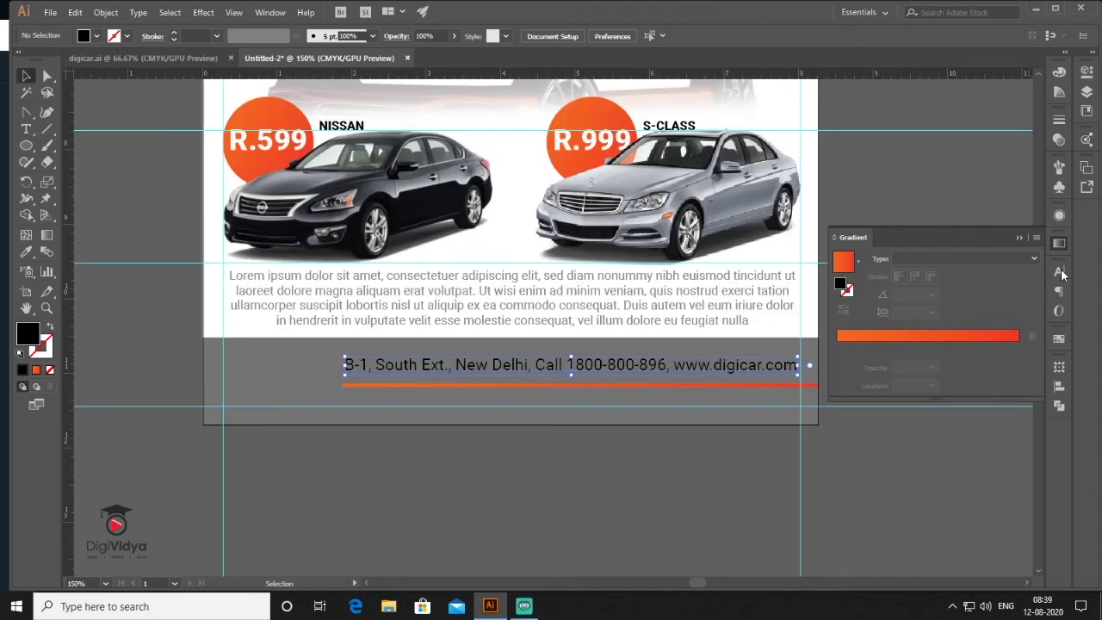
Make the phone number in the footer line Bold.
click(1059, 271)
click(1033, 304)
key(Escape)
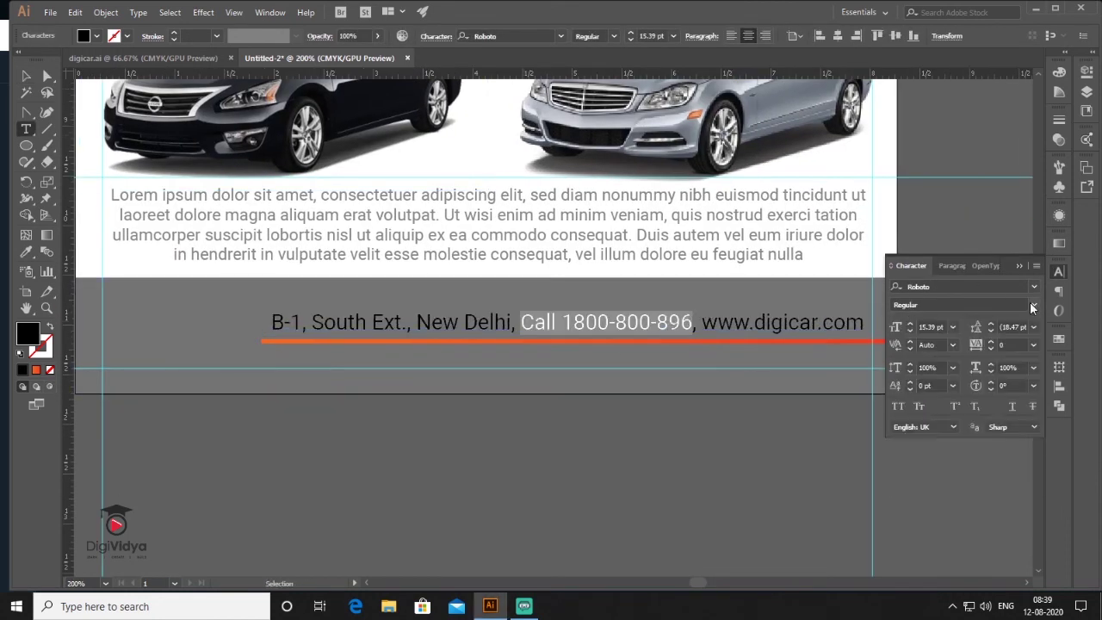
key(Escape)
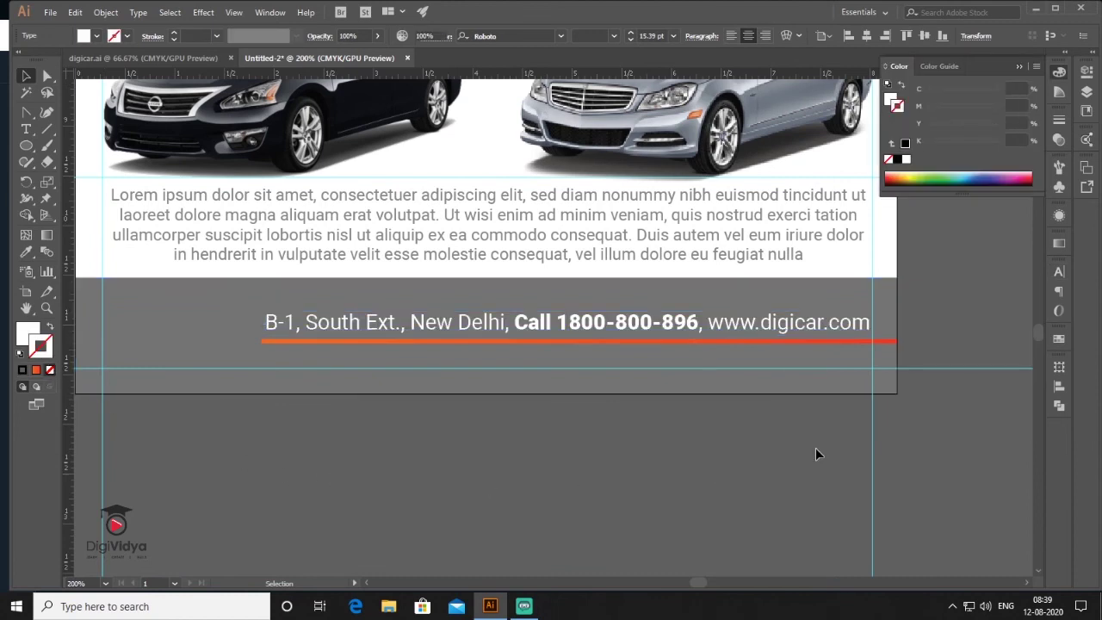
click(816, 451)
key(ctrl+minus)
key(ctrl+minus)
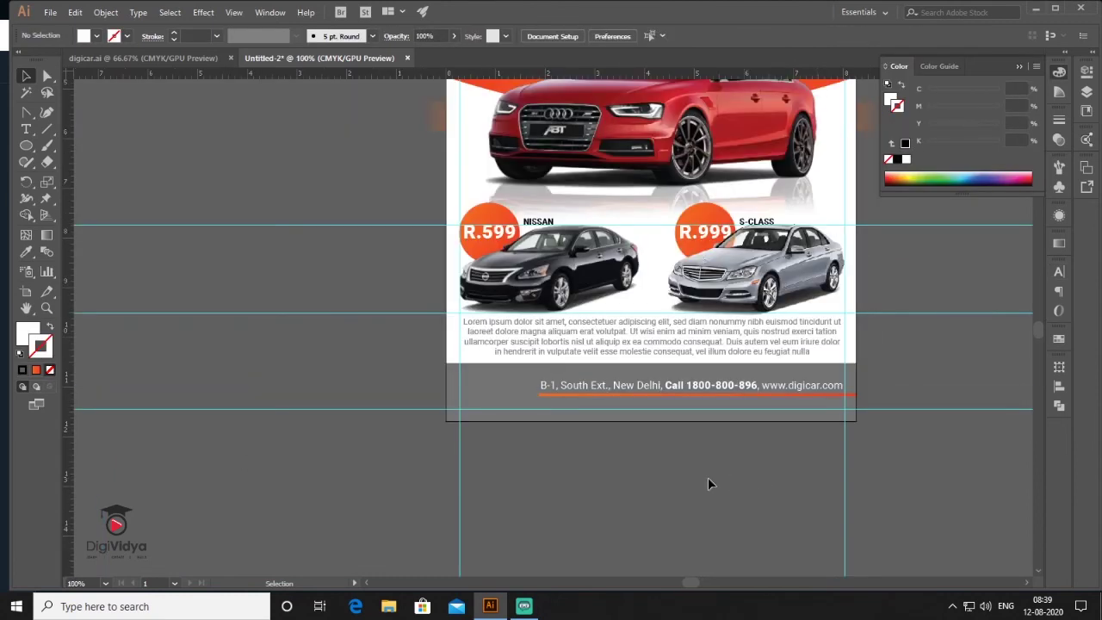
Add a white 'DIGI CAR' logo, bold DIGI over light CAR, on the footer's left side.
click(26, 131)
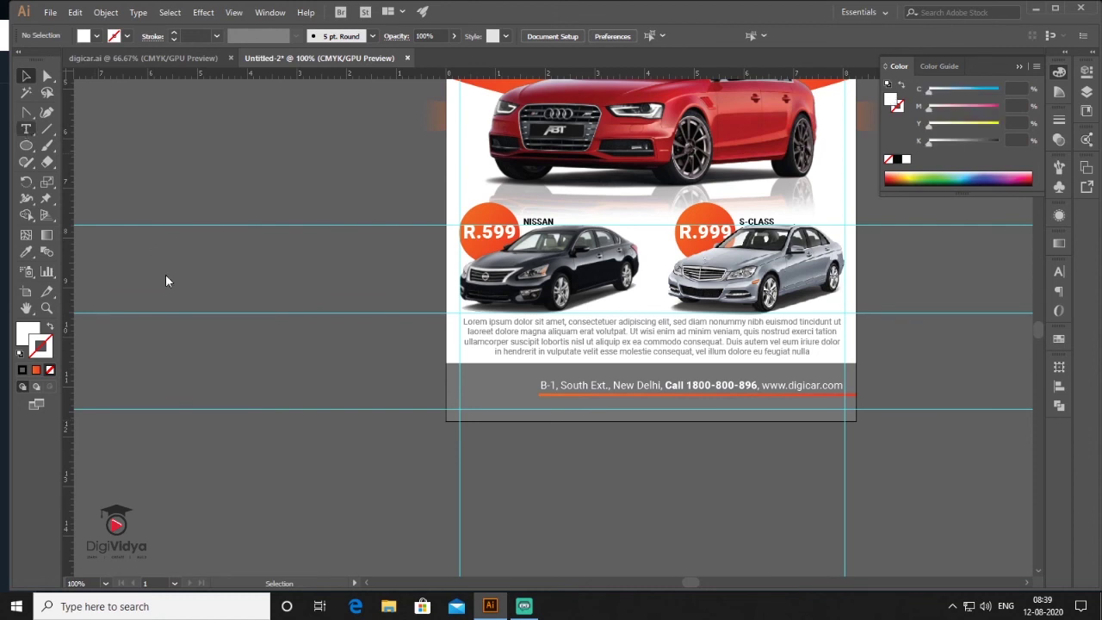
click(205, 346)
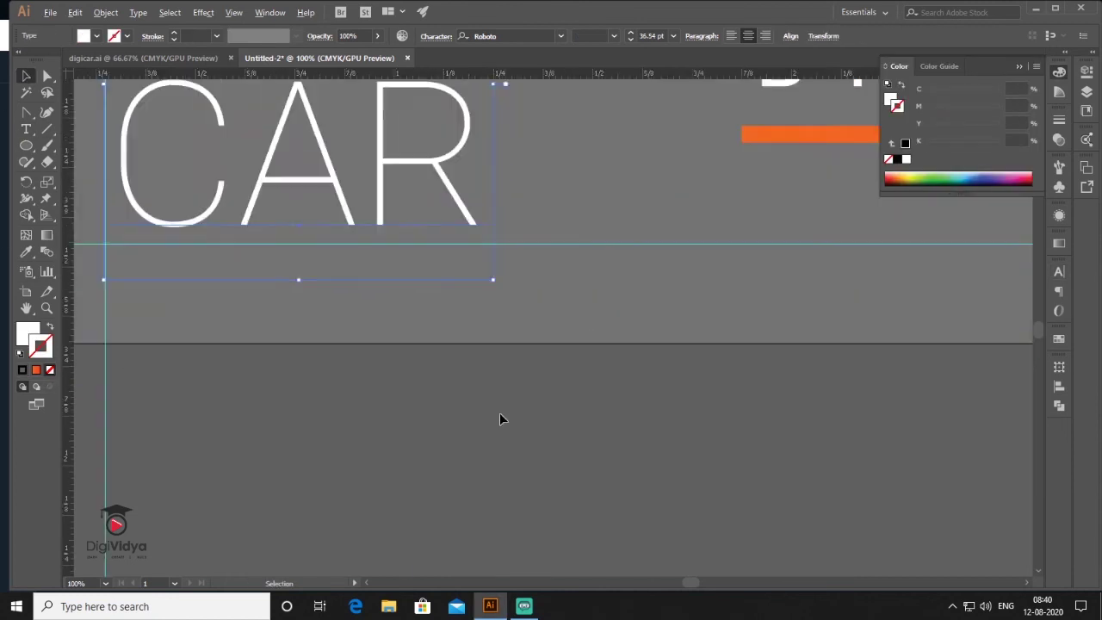
scroll(499, 419, down, 8)
click(600, 282)
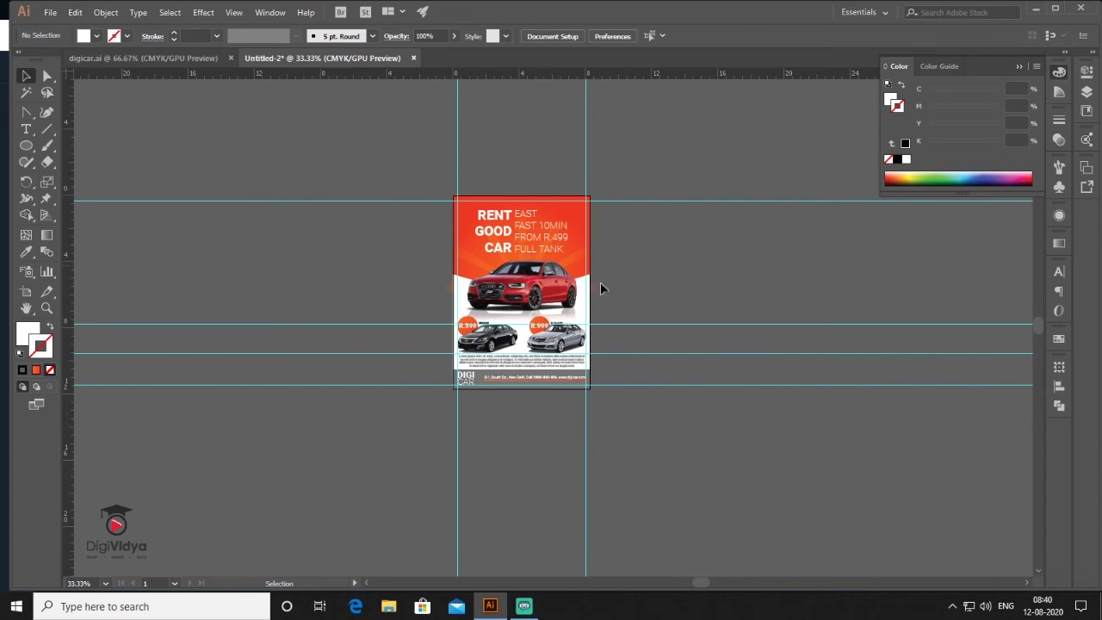
scroll(600, 288, up, 3)
click(675, 273)
scroll(526, 327, up, 3)
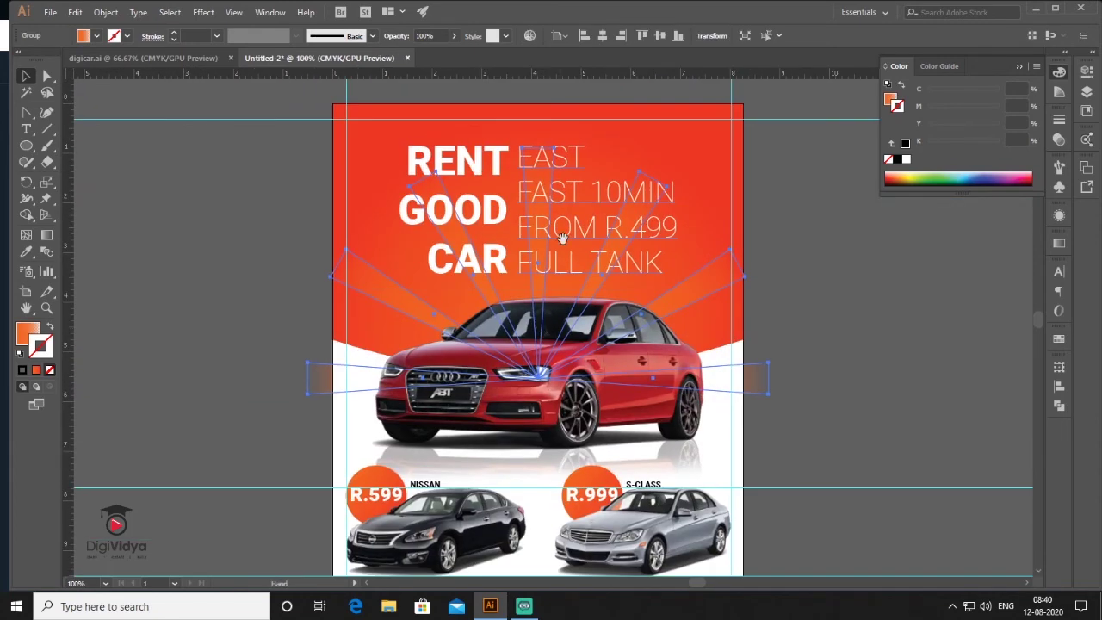
Place the Instagram, Twitter and Facebook SVG icons from the Social Media Icons folder.
click(787, 209)
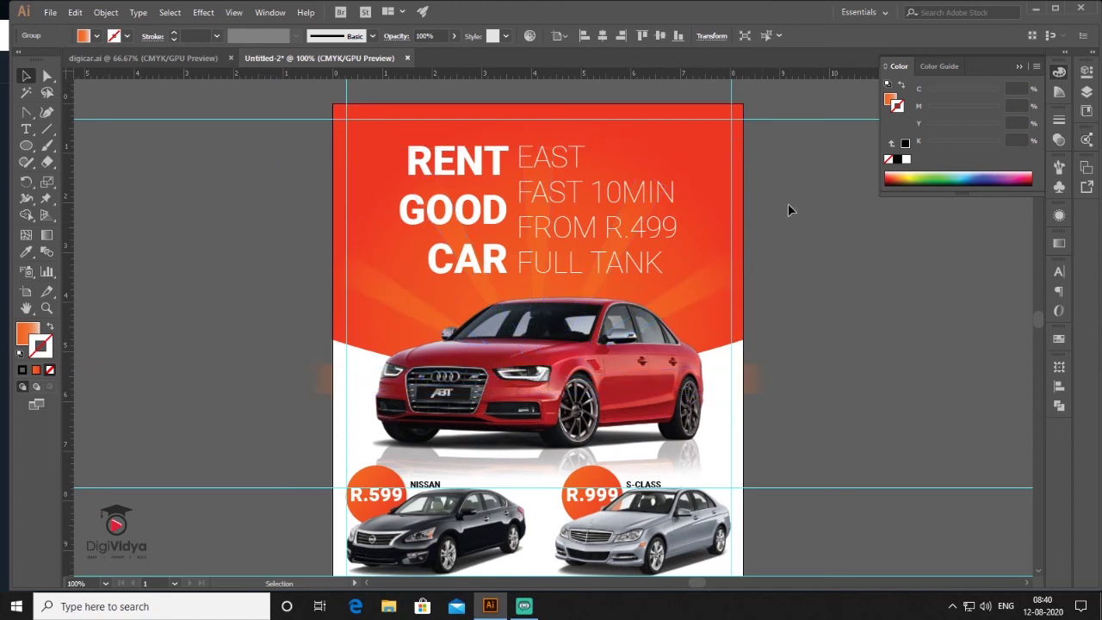
click(50, 12)
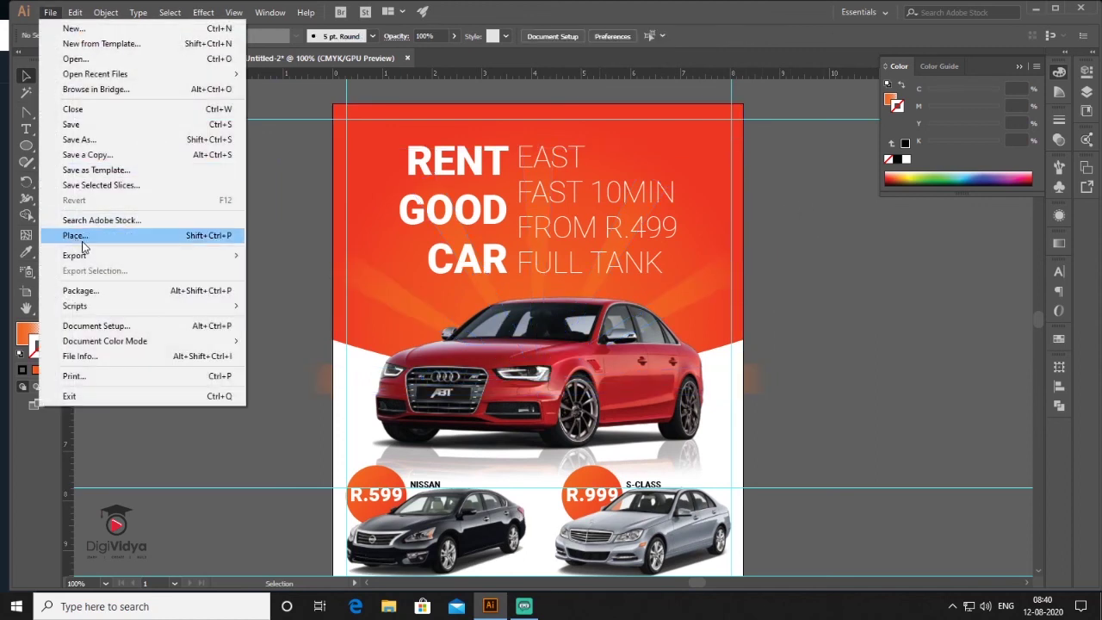
click(68, 235)
click(81, 290)
text(social)
double_click(248, 115)
double_click(275, 99)
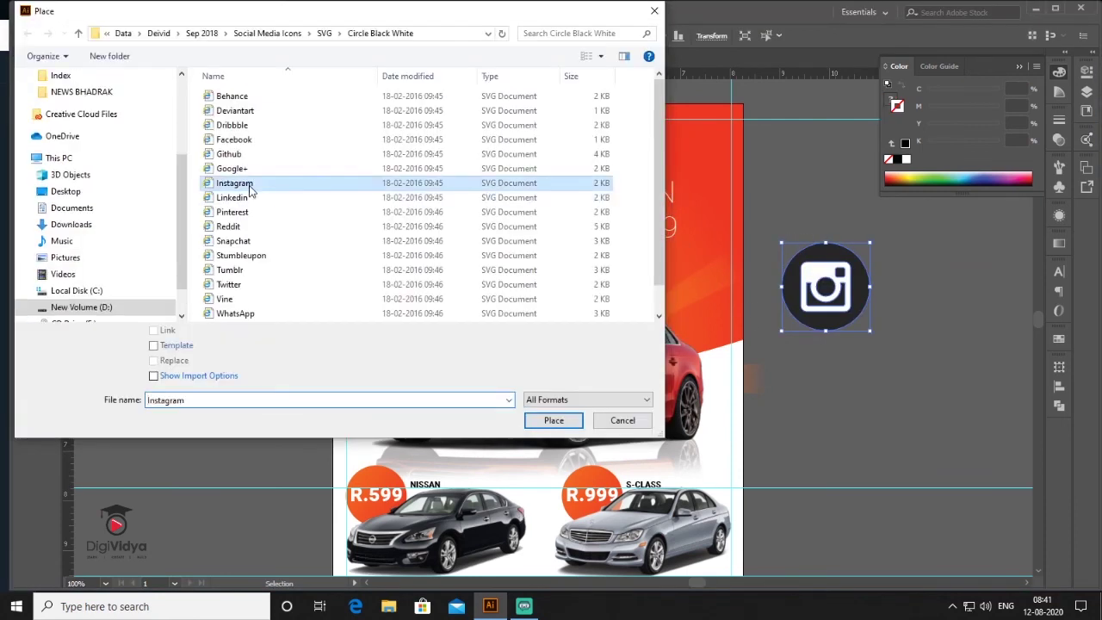
ctrl+click(228, 284)
ctrl+click(233, 140)
key(Return)
click(178, 256)
Line the three social icons up in a row and scale them down together.
drag(565, 258, 460, 258)
mouse_move(607, 272)
mouse_down()
mouse_move(365, 272)
mouse_move(386, 272)
mouse_up()
click(454, 373)
key(ctrl+a)
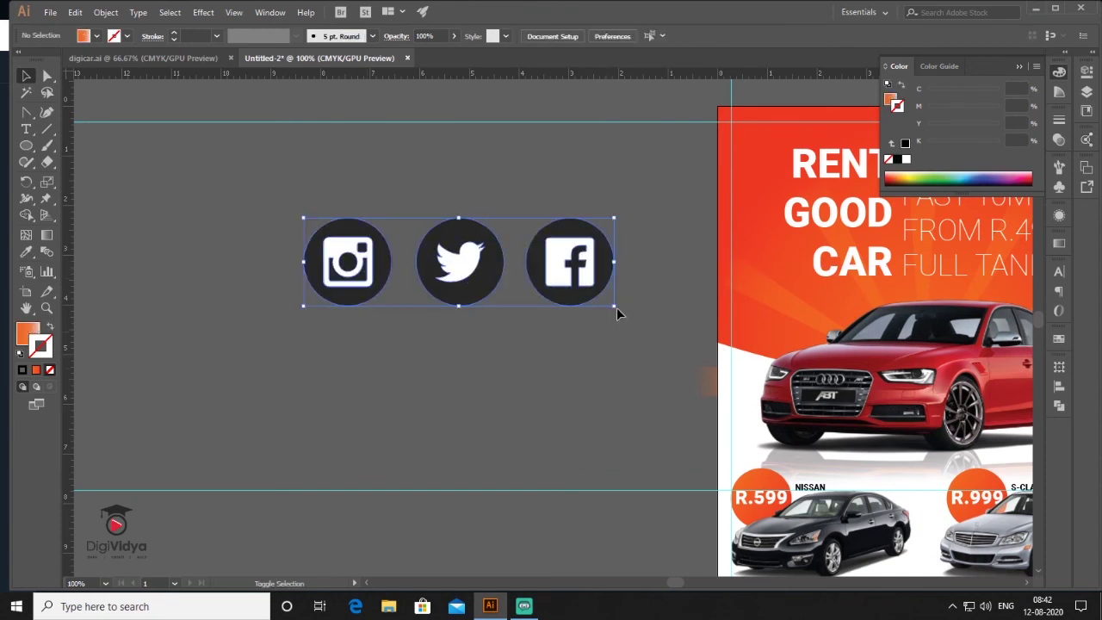
drag(616, 308, 384, 283)
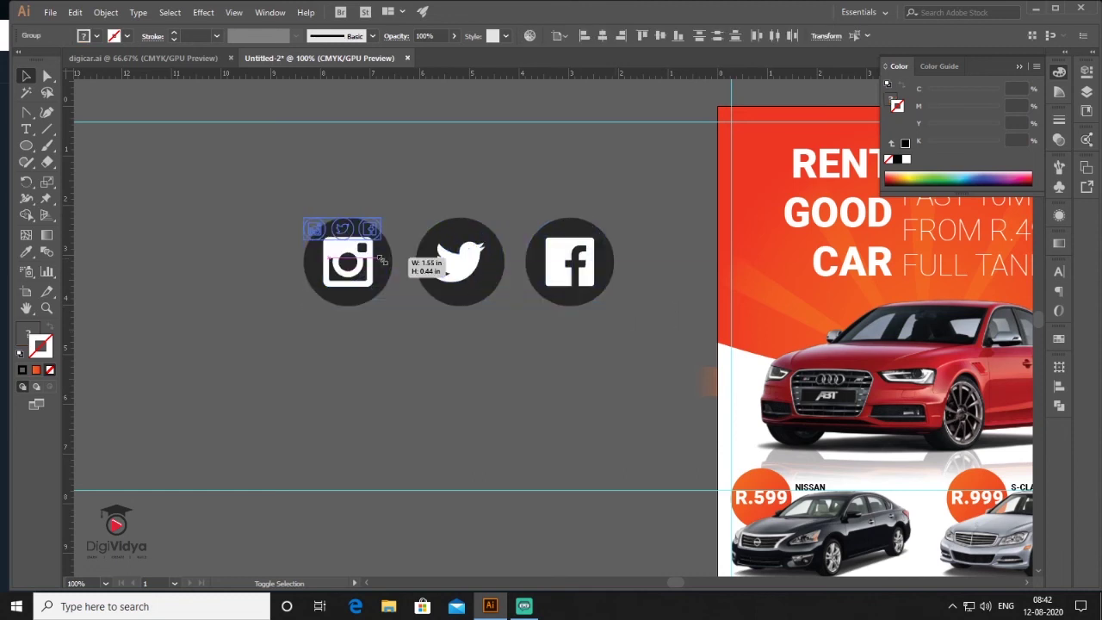
Move the icon group onto the orange header's top-right corner and view the whole flyer.
scroll(228, 355, down, 2)
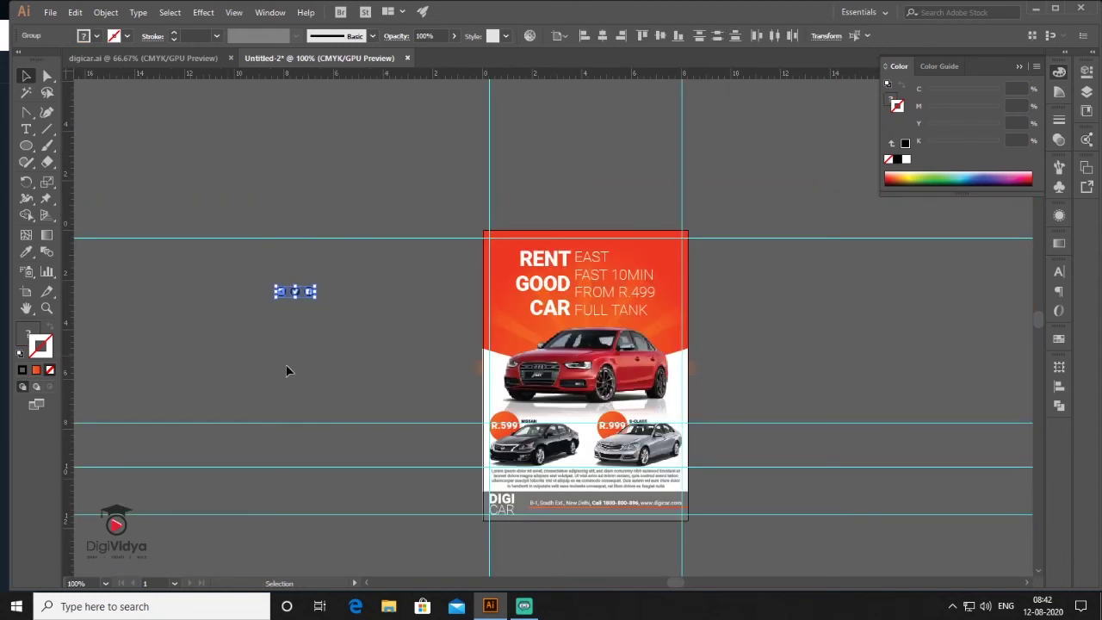
mouse_move(295, 291)
mouse_down()
mouse_move(517, 295)
mouse_move(673, 260)
mouse_up()
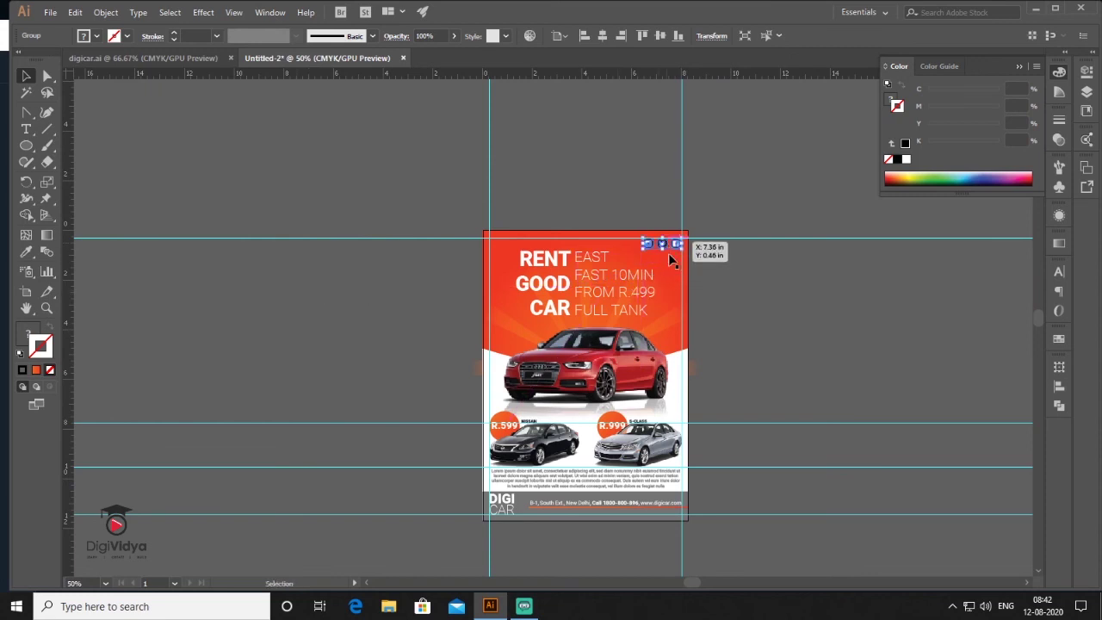
scroll(672, 260, up, 2)
scroll(675, 183, up, 3)
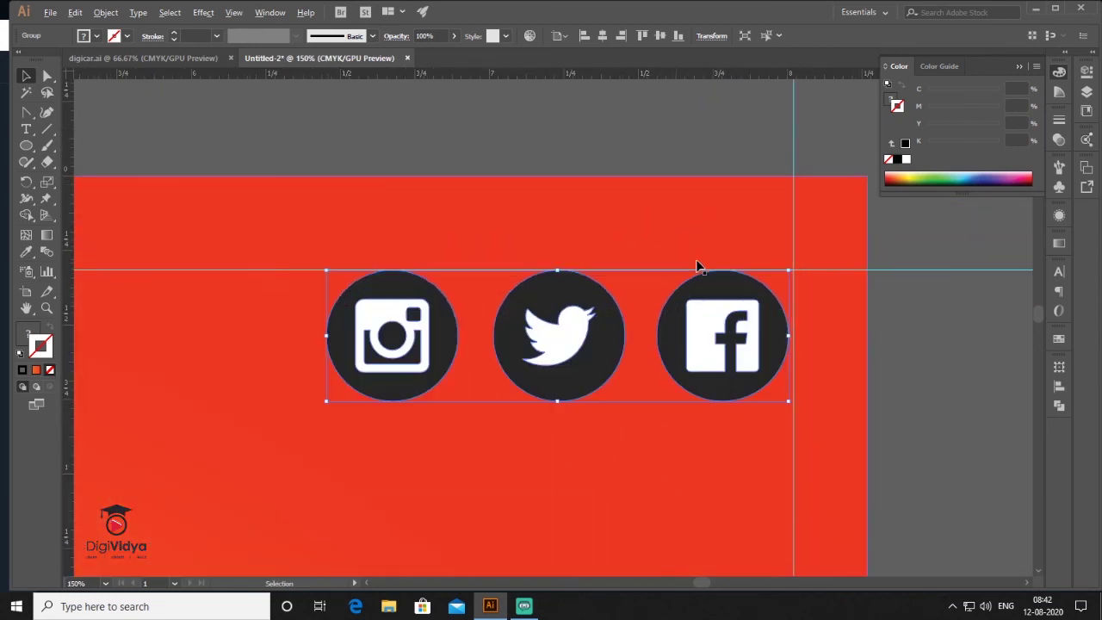
scroll(695, 260, up, 2)
scroll(695, 260, down, 1)
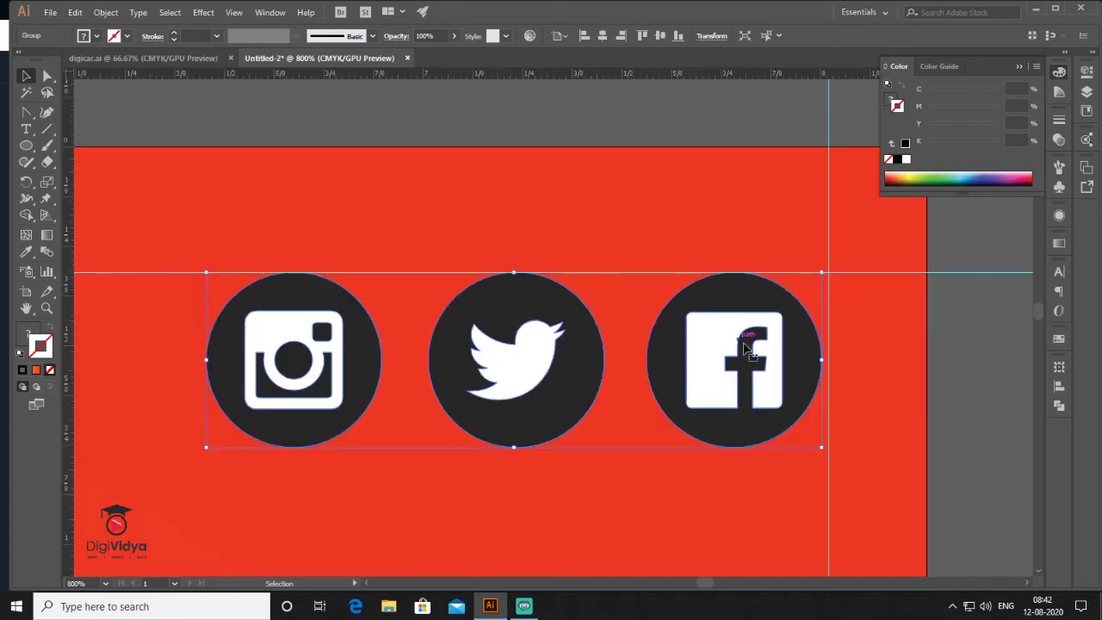
key(ctrl+0)
scroll(567, 174, up, 5)
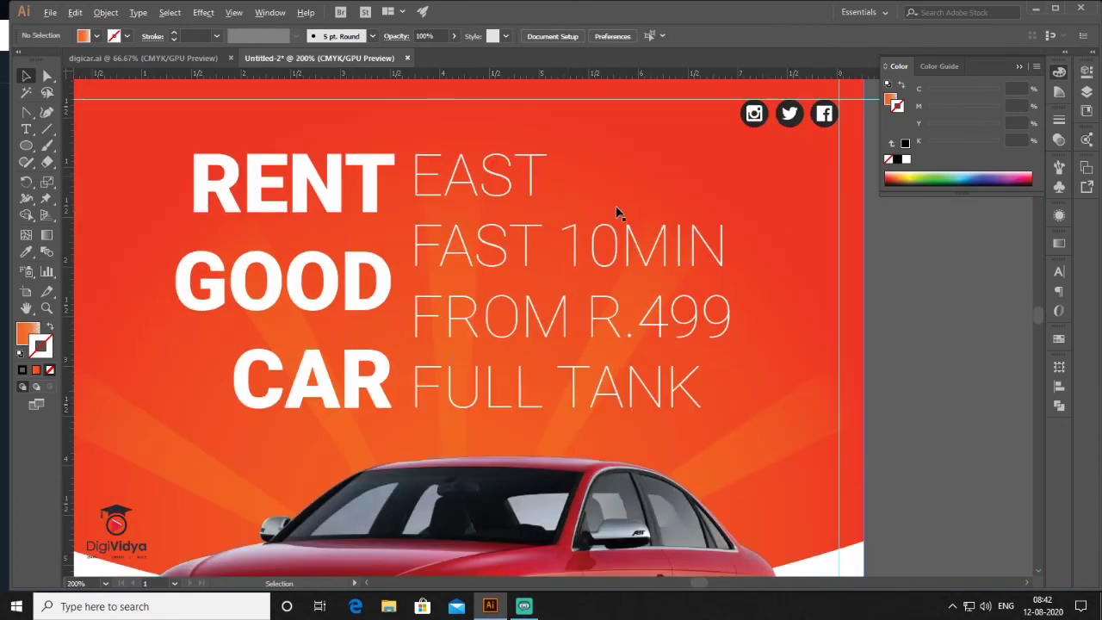
scroll(616, 213, down, 1)
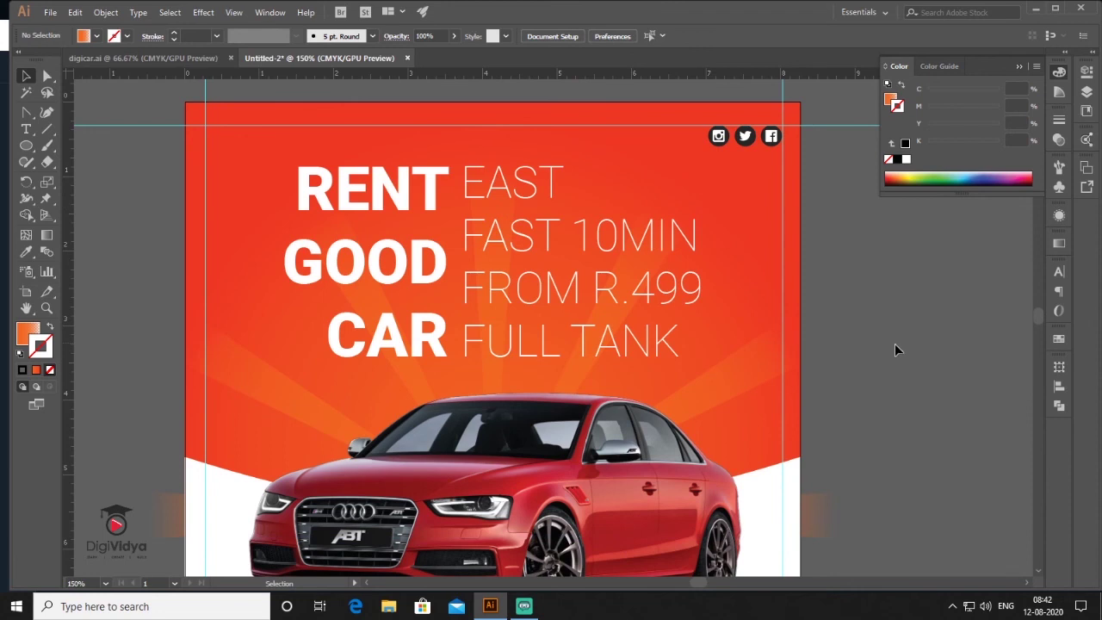
scroll(894, 343, down, 1)
scroll(893, 349, down, 2)
scroll(893, 351, down, 2)
scroll(894, 350, down, 1)
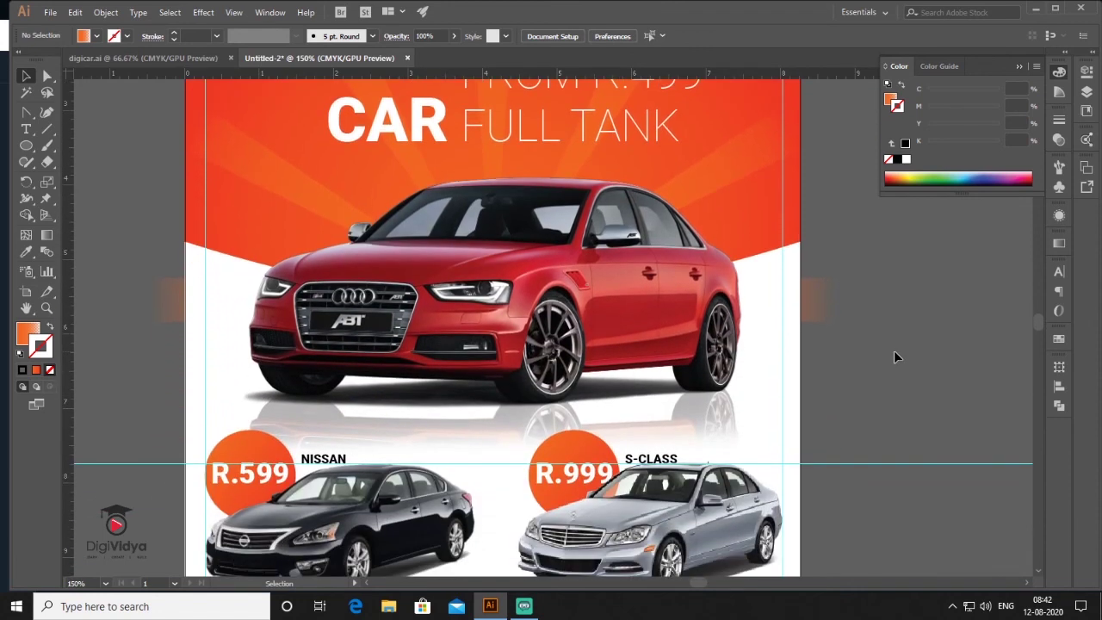
scroll(894, 350, down, 1)
scroll(893, 351, down, 1)
scroll(894, 352, down, 2)
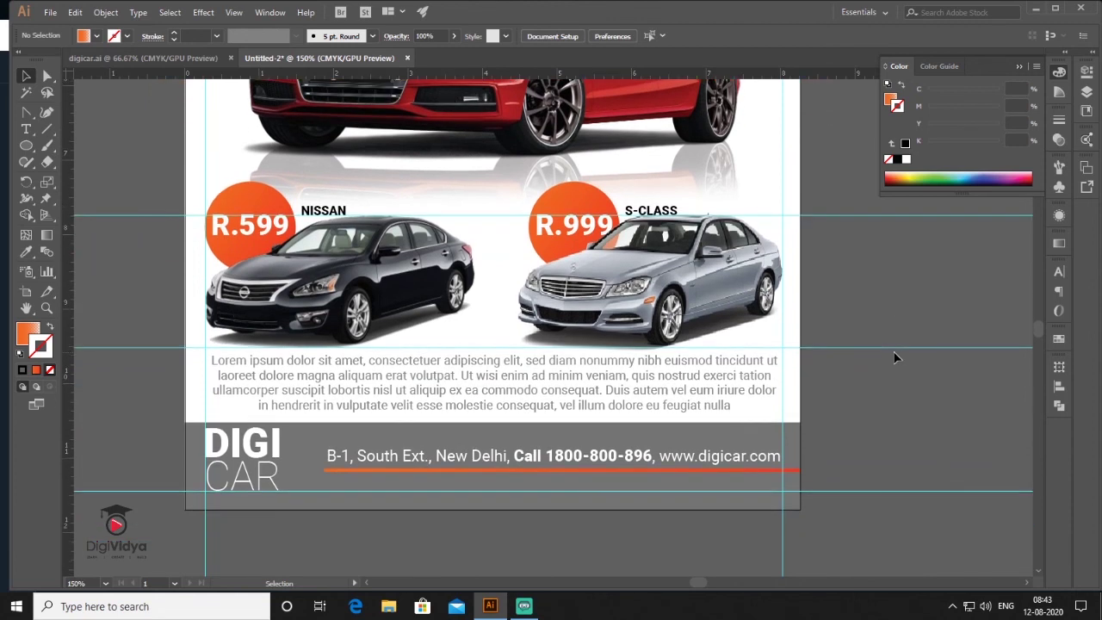
scroll(595, 326, down, 2)
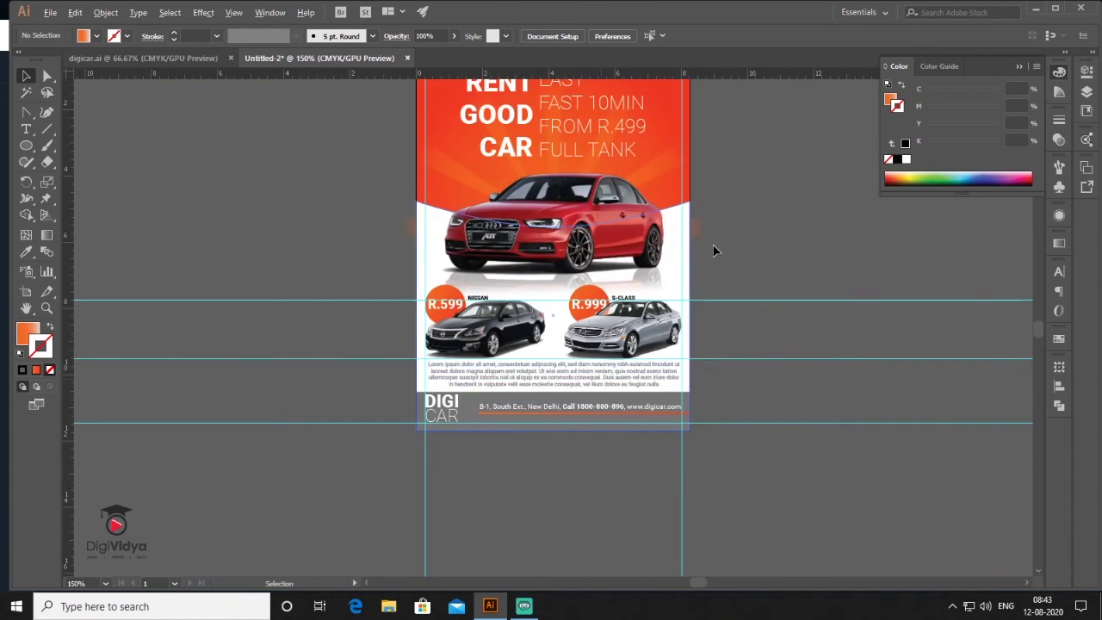
scroll(746, 207, up, 1)
drag(605, 191, 693, 320)
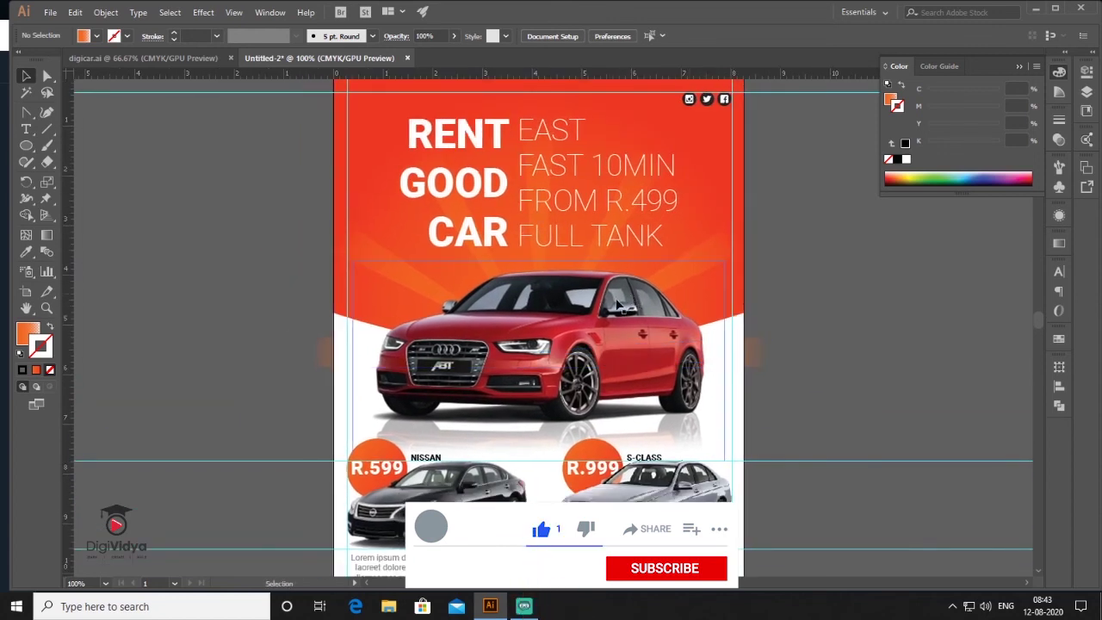
scroll(616, 284, down, 1)
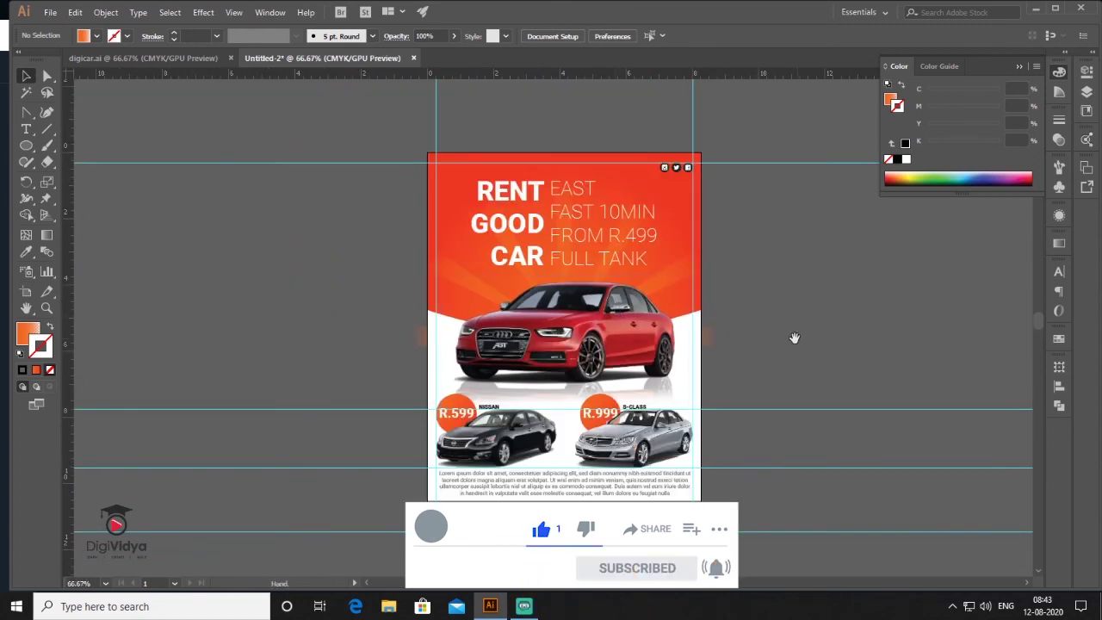
drag(792, 336, 765, 301)
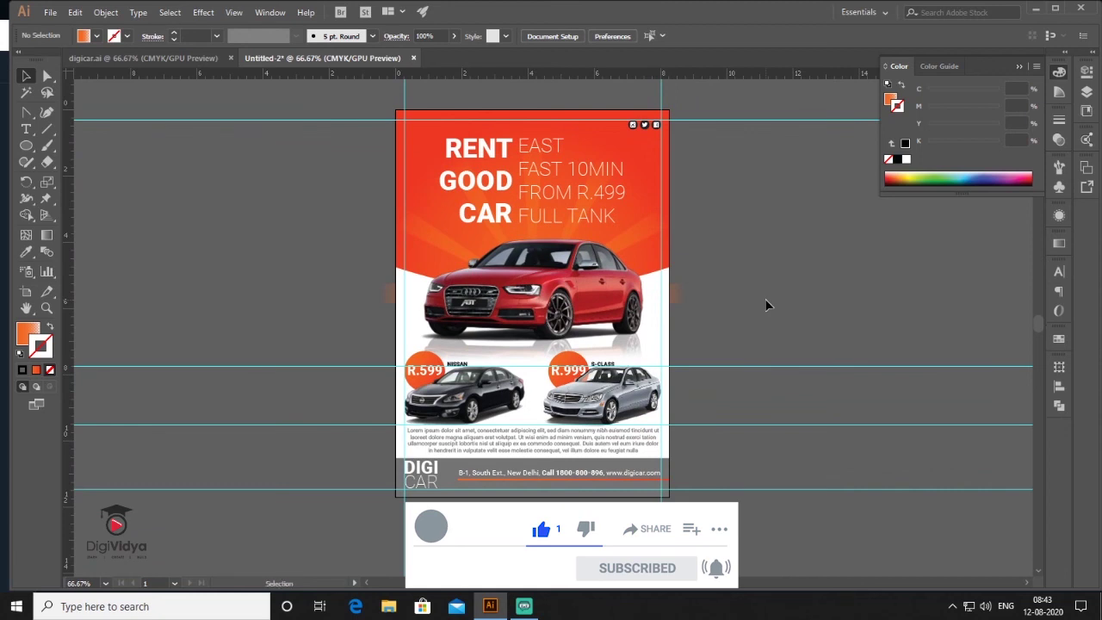